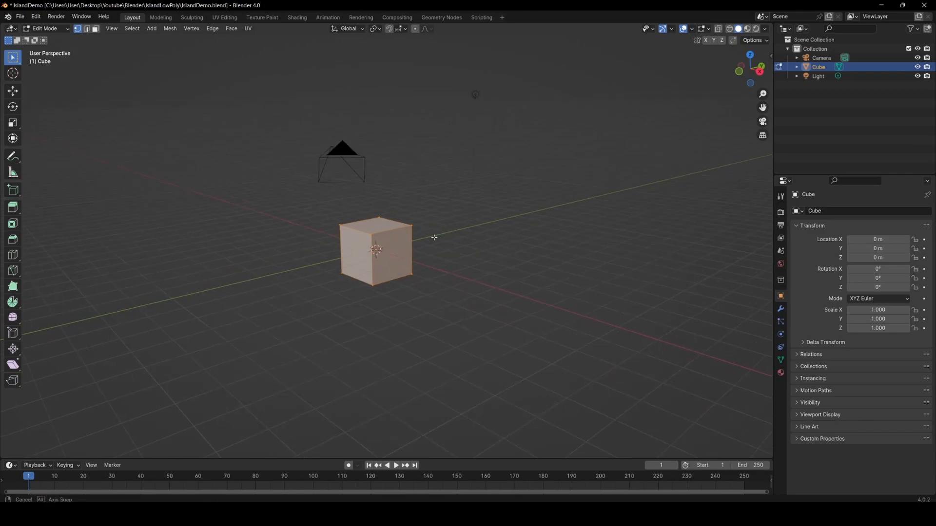
Step: Scale the cube horizontally in X and Y while keeping its height locked
key(s)
key(shift+z)
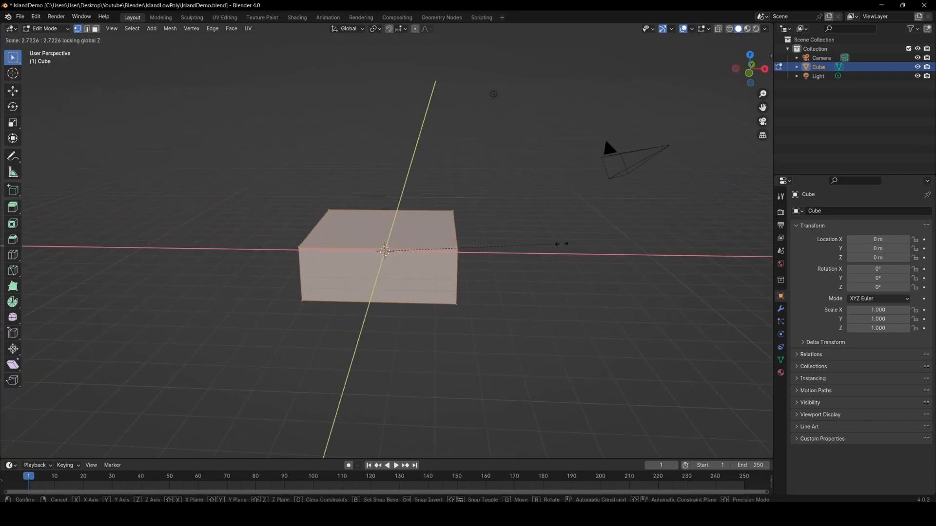
click(580, 247)
Step: Scale the bottom face of the block inward to taper its sides
middle_drag(517, 270, 446, 238)
key(2)
middle_drag(396, 275, 429, 259)
key(s)
click(551, 293)
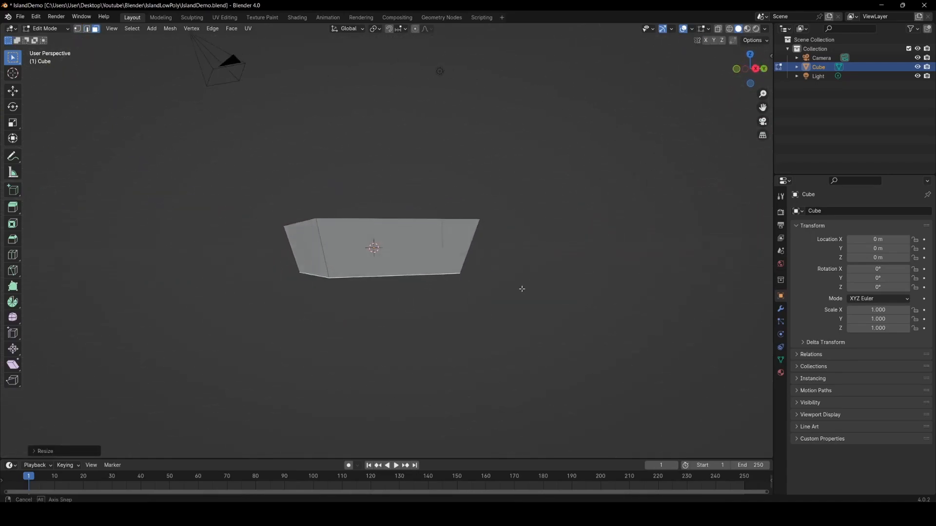
Step: Extrude the bottom face downward and scale the new face smaller
middle_drag(522, 289, 474, 254)
key(e)
click(470, 292)
key(s)
click(451, 283)
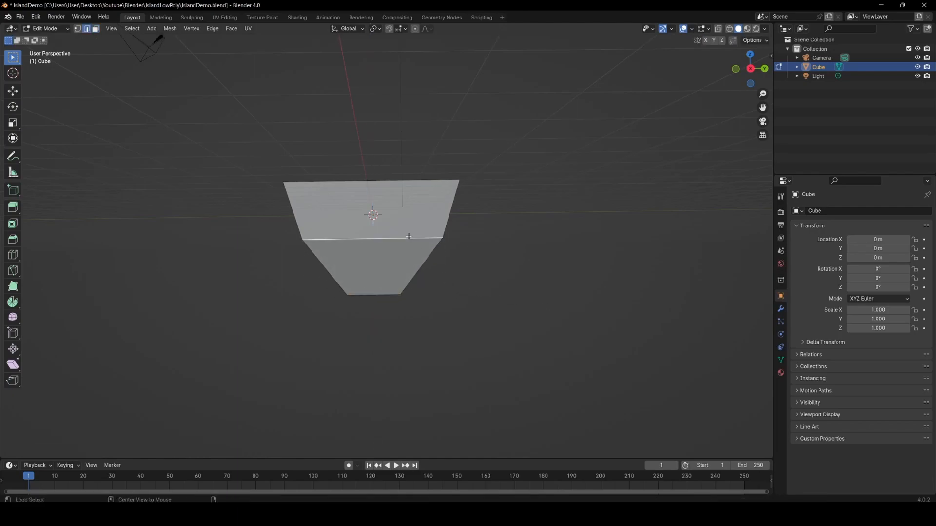
Step: Scale the edge loop between the two tapered sections inward to narrow the waist
alt+click(409, 236)
key(s)
click(443, 227)
Step: Scale the top face outward to widen the island's upper surface
key(3)
middle_drag(417, 183, 466, 210)
click(439, 214)
key(s)
click(469, 210)
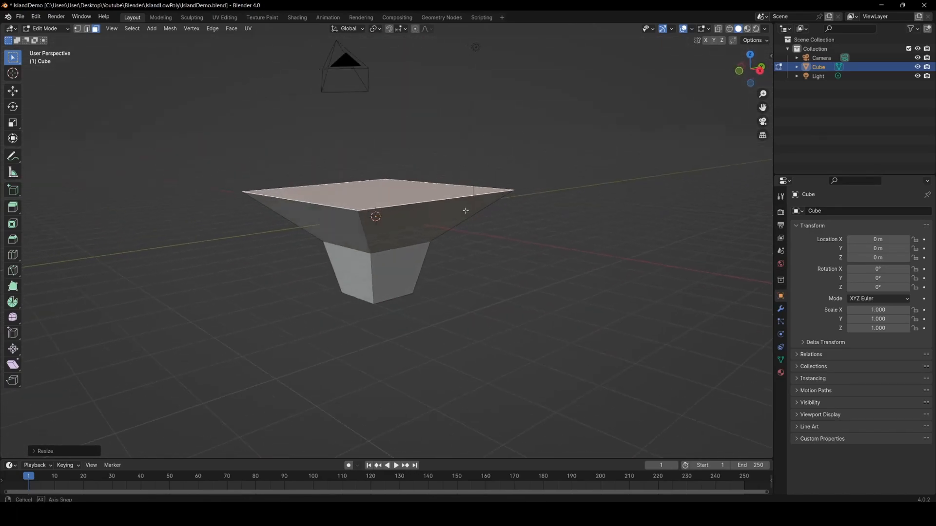
Step: Add two crossing loop cuts through the middle of the island, splitting the top into four faces
key(ctrl+r)
click(424, 199)
middle_drag(405, 198, 380, 249)
key(ctrl+r)
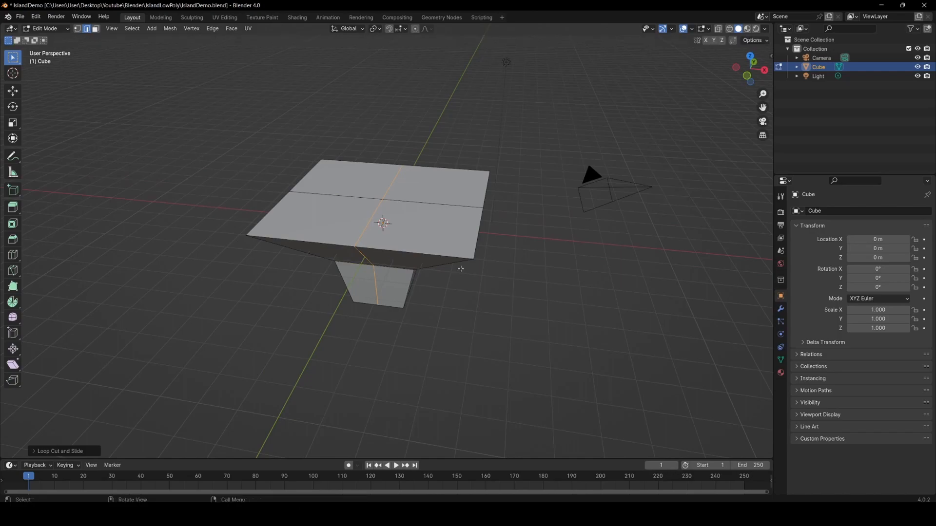
Step: Scale each of the two loop cuts outward horizontally with Z locked, rounding the outline into an octagon
middle_drag(453, 266, 441, 254)
key(s)
key(shift+z)
click(443, 249)
alt+click(428, 229)
key(s)
key(shift+z)
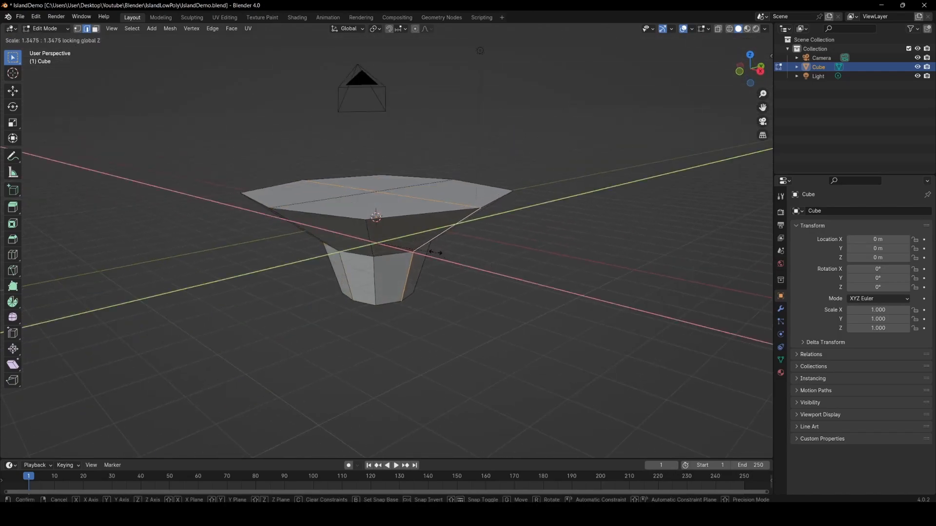
click(435, 253)
middle_drag(497, 255, 487, 260)
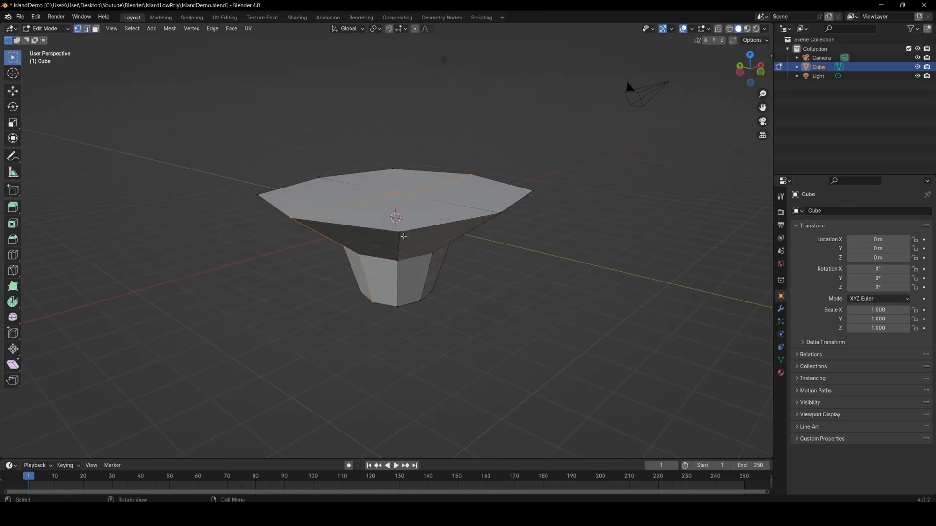
Step: Slide the selected vertices on the narrow lower section along their edges
middle_drag(404, 236, 442, 250)
middle_drag(521, 287, 419, 224)
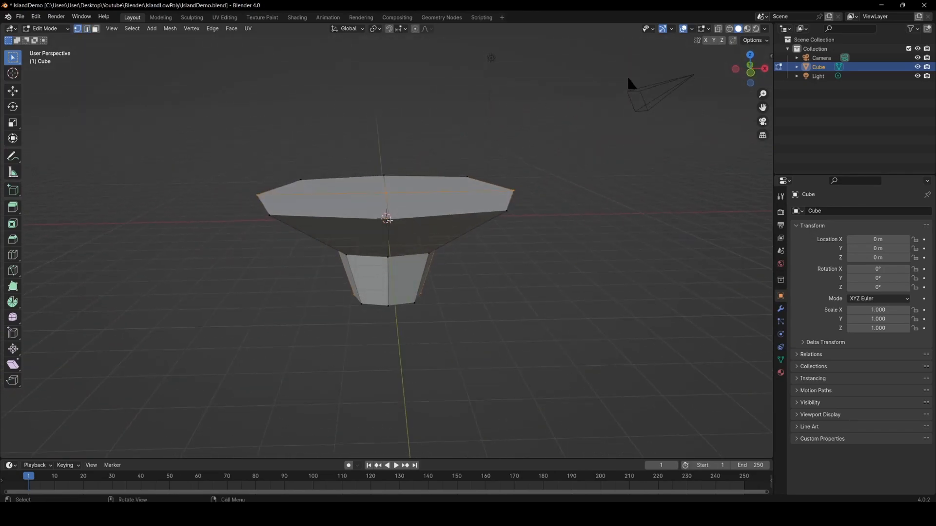
ctrl+click(389, 286)
middle_drag(388, 285, 393, 245)
key(g)
key(g)
key(g)
key(g)
click(437, 289)
middle_drag(437, 289, 391, 280)
Step: Turn on X-ray, select all the bottom vertices and rotate them to tilt the island's base
key(z)
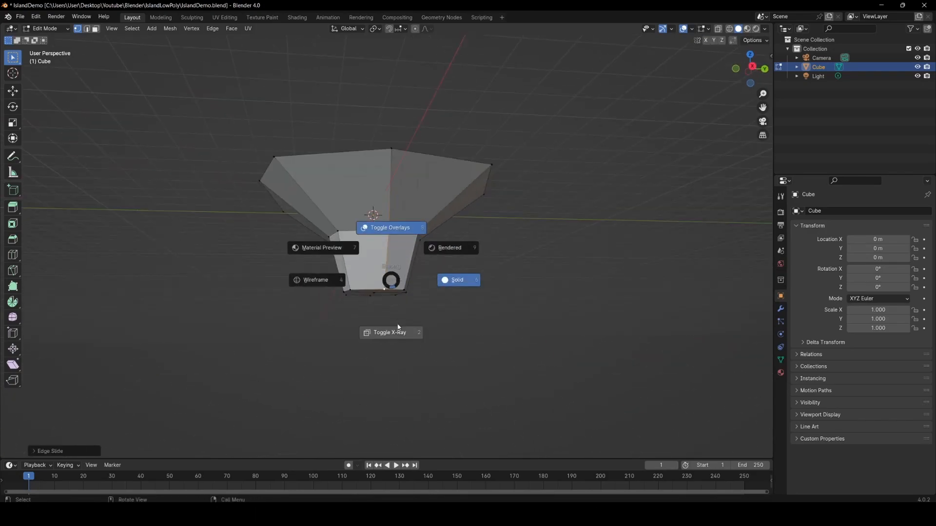
click(400, 330)
drag(314, 274, 470, 353)
middle_drag(507, 268, 494, 273)
key(r)
click(492, 317)
Step: Rotate the ring of vertices at the waist to tilt it, and turn X-ray off
drag(309, 223, 441, 258)
middle_drag(439, 255, 486, 273)
key(r)
click(483, 289)
click(486, 273)
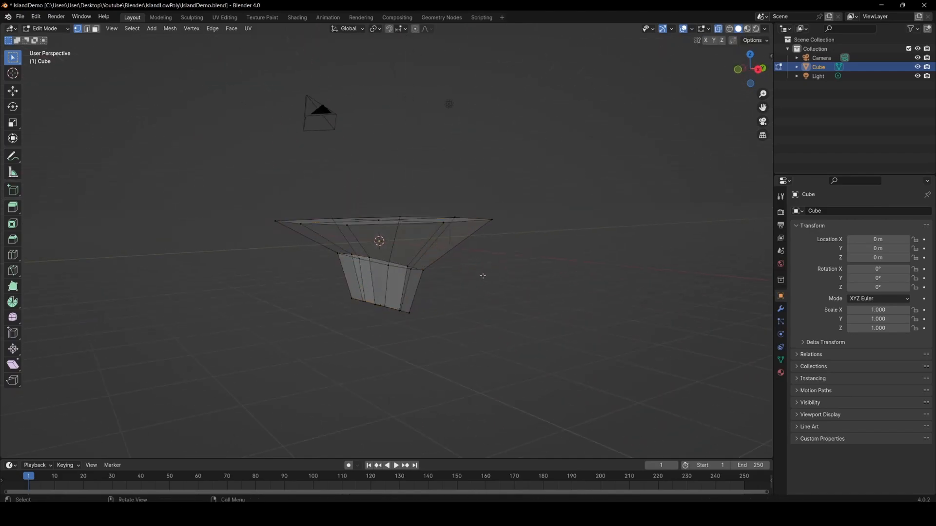
key(z)
click(388, 337)
Step: Extrude the bottom faces downward and shrink the new section into a small, offset tip
mouse_move(387, 336)
middle_down()
mouse_move(399, 309)
mouse_move(392, 248)
middle_up()
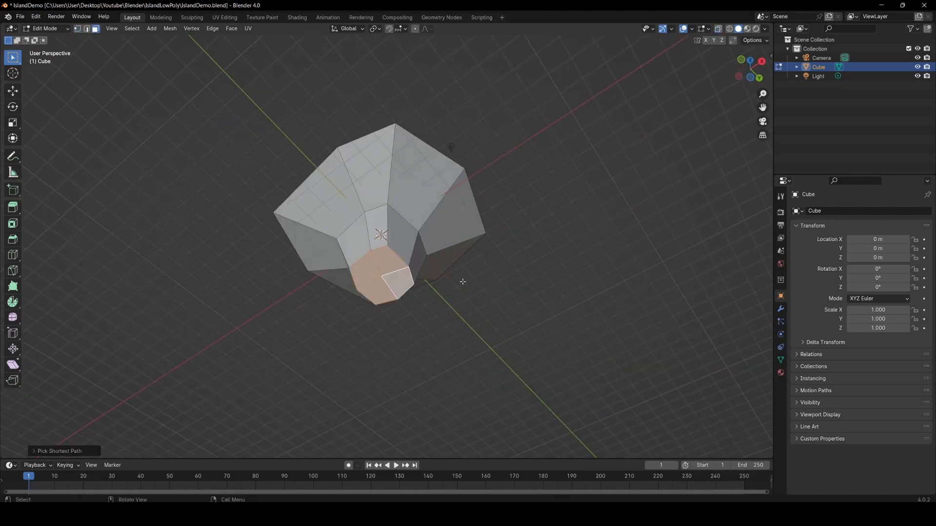
middle_drag(465, 277, 423, 307)
key(e)
click(411, 340)
key(s)
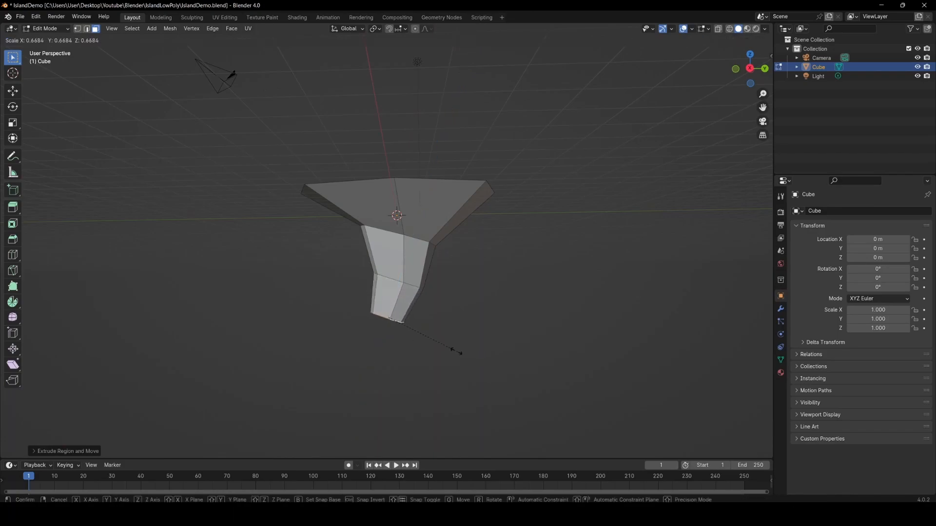
click(405, 317)
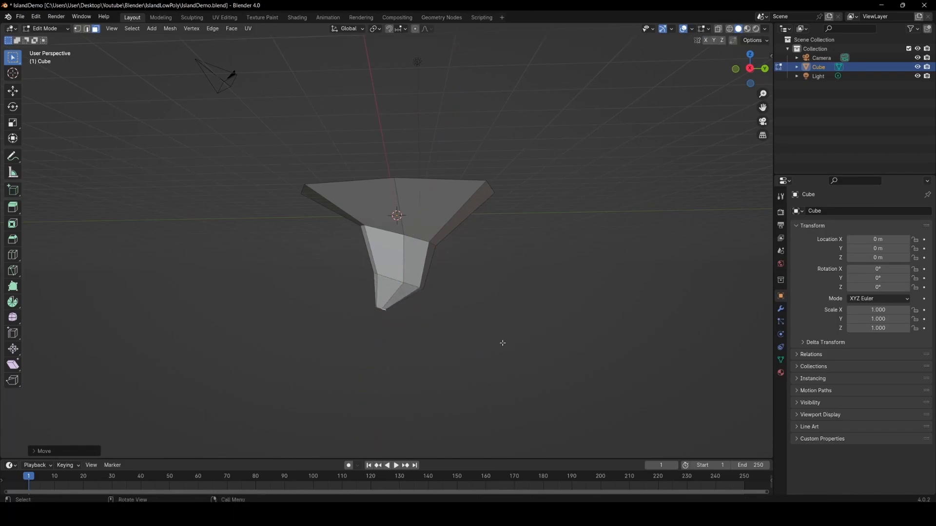
click(473, 334)
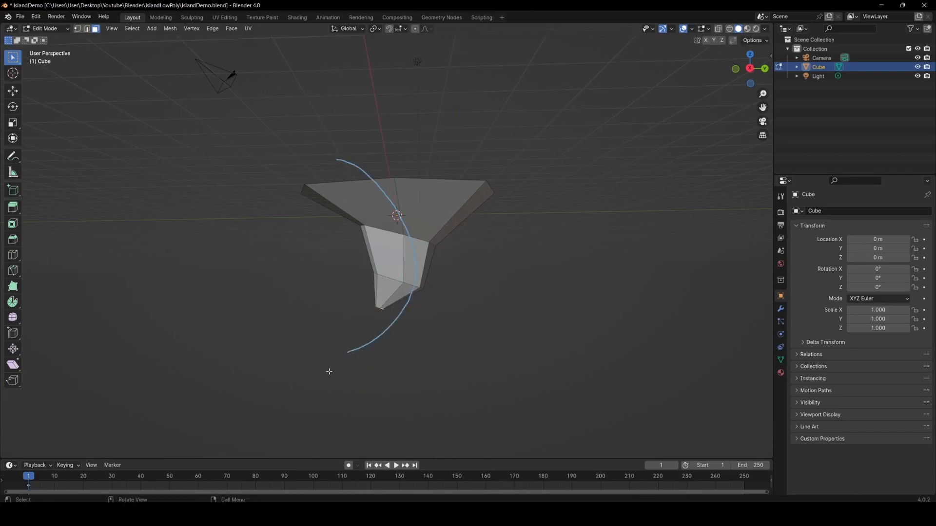
Step: Reposition the bottom tip and move part of the section above it to make the shape irregular
mouse_move(443, 298)
shift+middle_down()
mouse_move(421, 303)
mouse_move(468, 317)
mouse_move(436, 312)
shift+middle_up()
key(g)
click(409, 313)
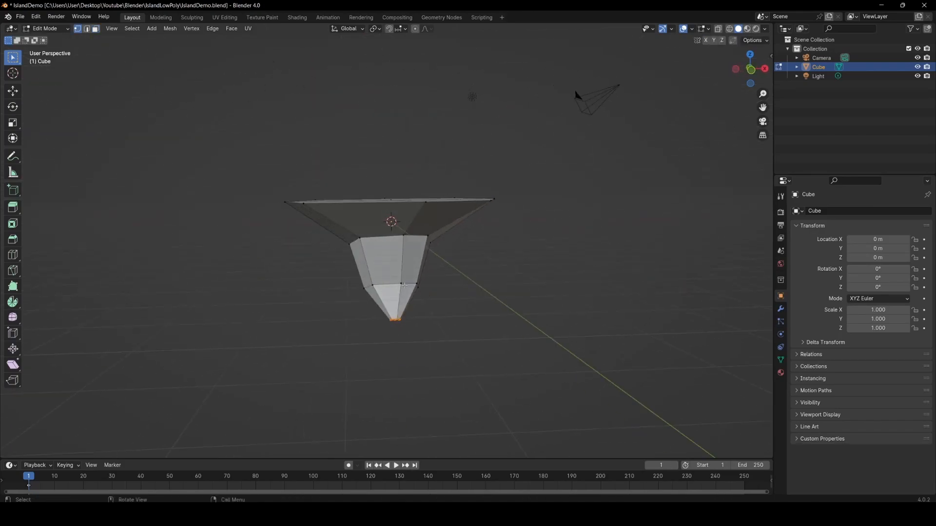
click(410, 264)
key(g)
click(459, 282)
key(Tab)
key(Tab)
Step: Add a loop cut around the flared upper section and scale it
middle_drag(525, 276, 422, 290)
key(ctrl+r)
click(444, 246)
key(s)
click(468, 293)
Step: Move part of the flared section and edge-slide it to make the island's silhouette uneven
click(446, 254)
key(g)
click(511, 267)
key(g)
key(g)
click(459, 259)
key(Tab)
key(Tab)
Step: Select all the top faces and extrude them upward to form a thin upper layer
key(3)
click(351, 247)
ctrl+click(408, 232)
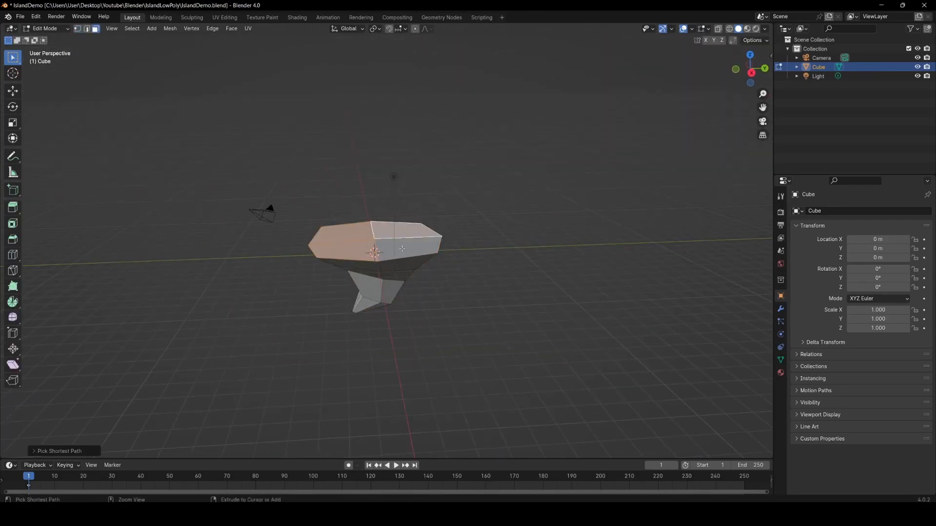
ctrl+click(412, 247)
key(e)
click(496, 240)
Step: Return to Object Mode and add a Decimate modifier to the island
scroll(496, 242, down, 3)
key(Tab)
middle_drag(546, 251, 530, 299)
click(780, 309)
click(858, 211)
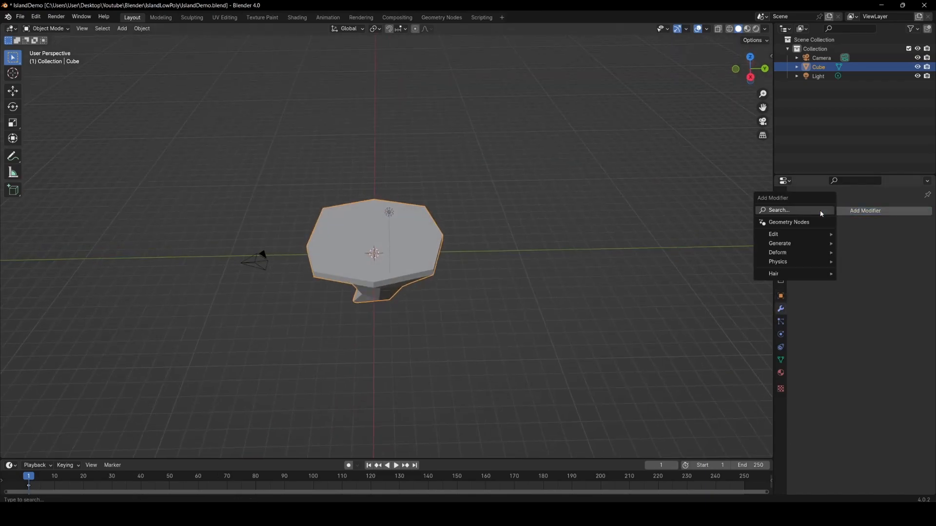
mouse_move(775, 244)
click(746, 264)
Step: Set the Decimate ratio to 0.34 while checking the island's facets from several sides
middle_drag(563, 281, 573, 235)
scroll(574, 234, up, 3)
drag(908, 253, 853, 253)
middle_drag(568, 289, 429, 293)
mouse_move(882, 251)
mouse_down()
mouse_move(872, 251)
mouse_move(888, 250)
mouse_up()
middle_drag(566, 322, 338, 273)
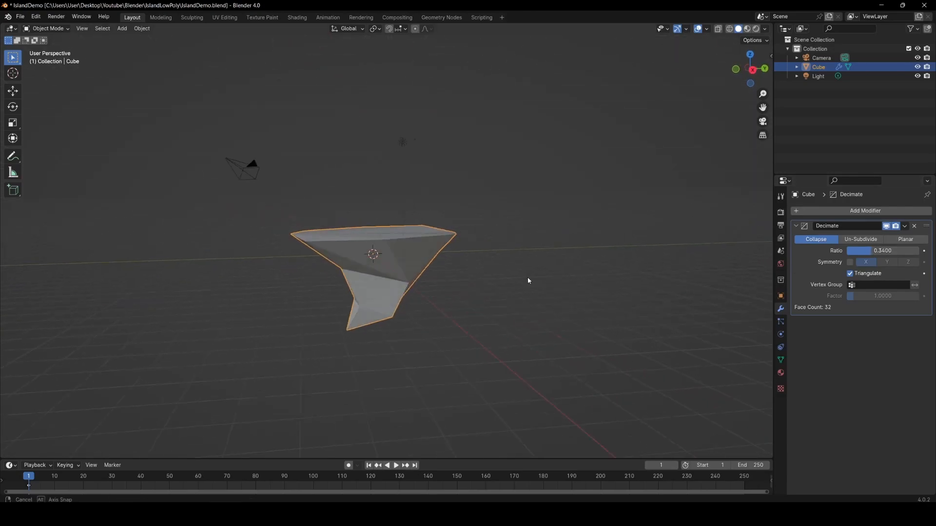
middle_drag(532, 281, 682, 256)
Step: Add a Subdivision Surface modifier, place it above Decimate and set it to Simple
click(810, 209)
text(sub)
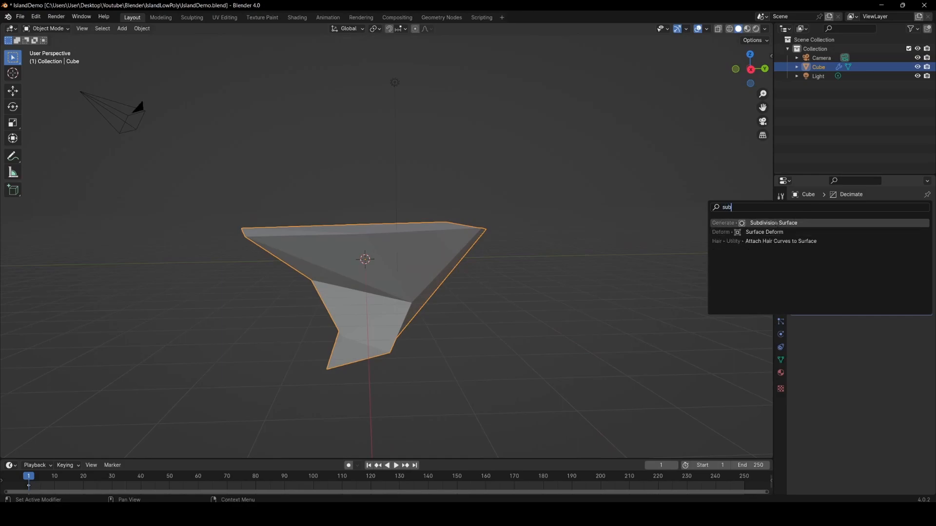
key(Return)
drag(926, 320, 886, 235)
click(885, 236)
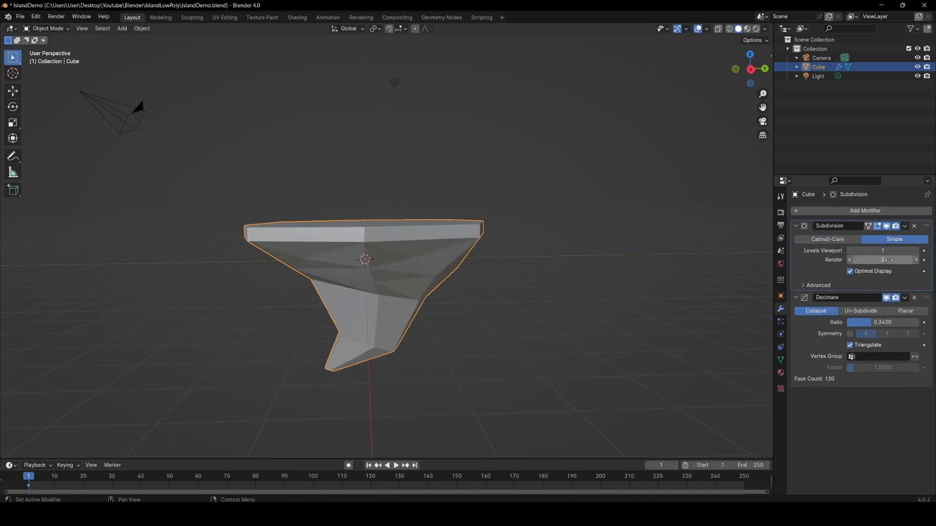
Step: Hide the Decimate effect in the viewport and switch to wireframe display
click(888, 298)
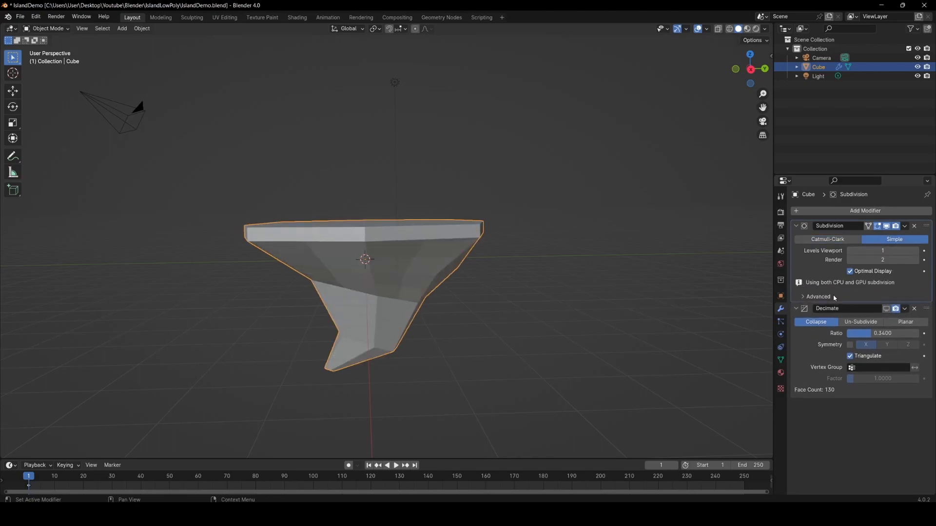
click(730, 29)
middle_drag(599, 115, 554, 234)
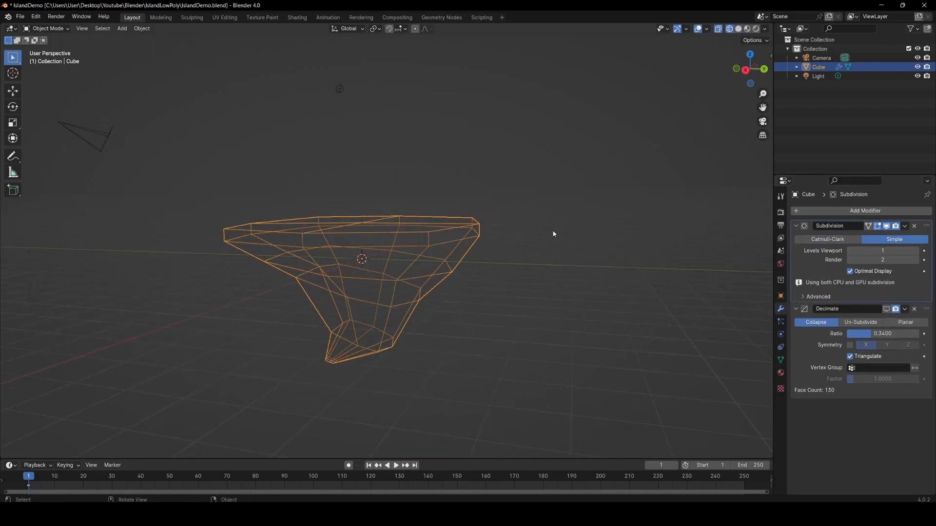
Step: Turn off Optimal Display for the Subdivision modifier
click(887, 272)
mouse_move(527, 336)
middle_down()
mouse_move(488, 319)
mouse_move(486, 295)
mouse_move(517, 299)
middle_up()
key(z)
click(489, 342)
Step: Toggle the Subdivision modifier's viewport display on and off to compare the wireframe topology
click(888, 227)
click(888, 228)
click(888, 228)
click(888, 227)
click(888, 227)
click(888, 228)
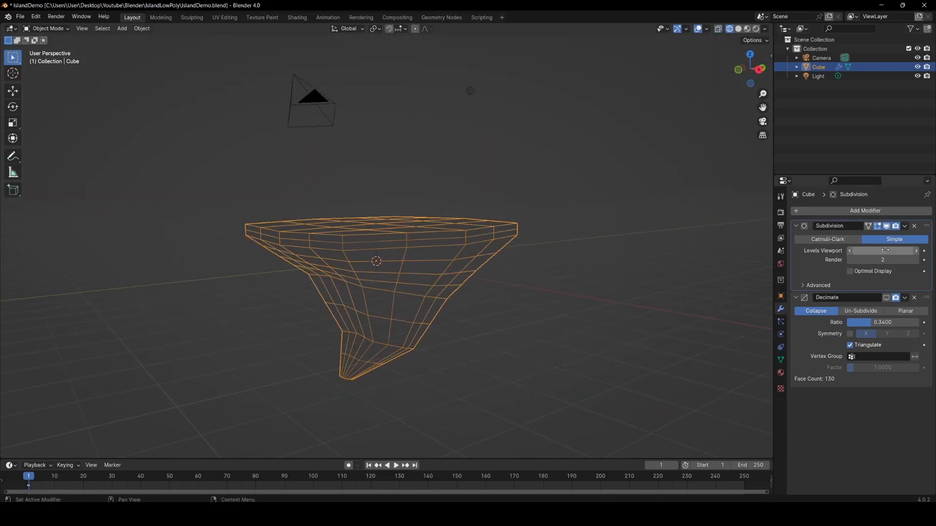
Step: Show the Decimate effect in the viewport again and compare Subdivision viewport levels 2 and 1
click(895, 298)
middle_drag(609, 332, 513, 283)
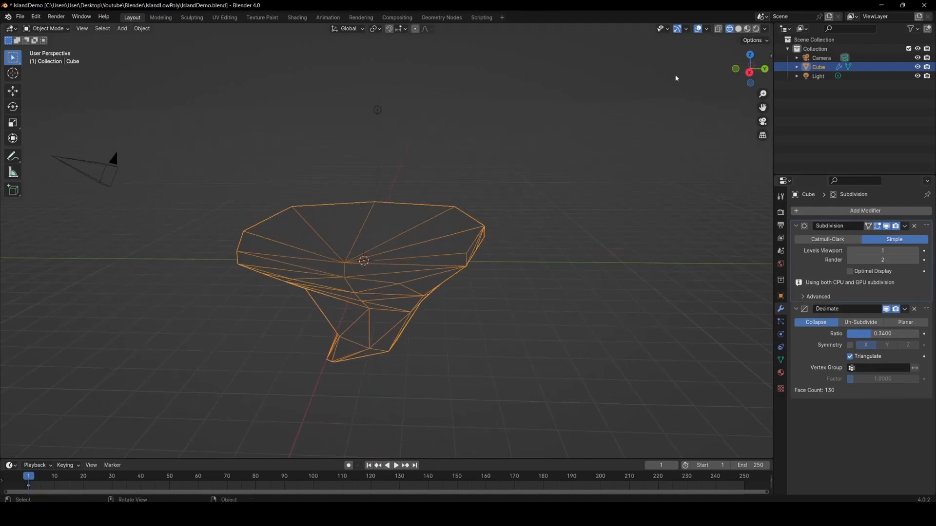
click(915, 251)
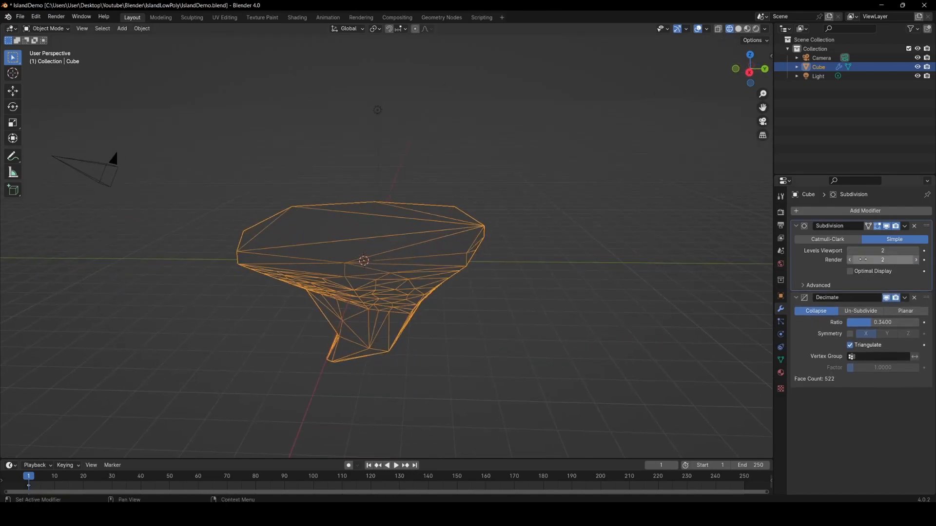
click(849, 251)
Step: Raise the Subdivision viewport level to 2 and examine how triangles are distributed over the island
mouse_move(561, 233)
middle_down()
mouse_move(512, 243)
mouse_move(486, 230)
mouse_move(522, 239)
mouse_move(522, 263)
mouse_move(447, 259)
middle_up()
key(z)
key(Escape)
click(915, 251)
mouse_move(497, 298)
middle_down()
mouse_move(552, 272)
mouse_move(640, 270)
mouse_move(545, 269)
middle_up()
scroll(487, 271, up, 3)
middle_drag(445, 273, 400, 255)
scroll(402, 291, down, 3)
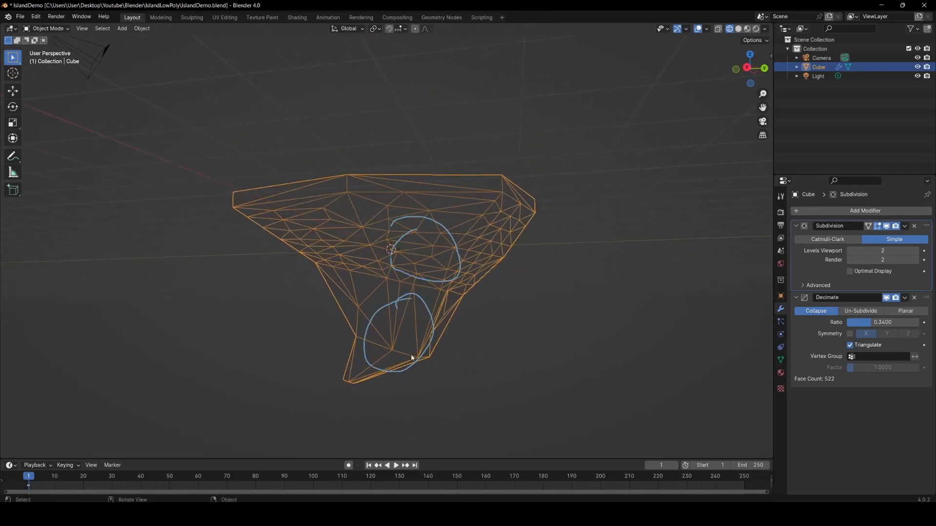
middle_drag(464, 262, 485, 263)
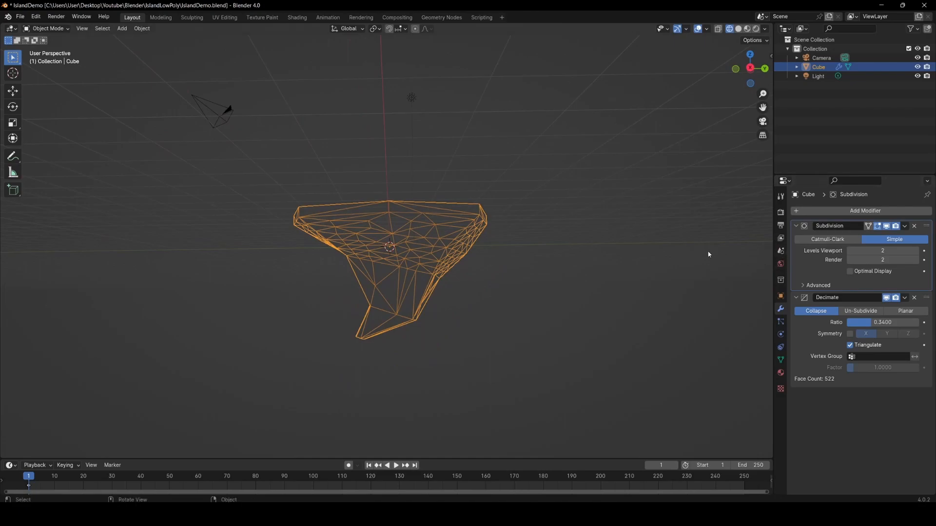
Step: Replace the Subdivision modifier with a Remesh modifier placed above Decimate
click(913, 226)
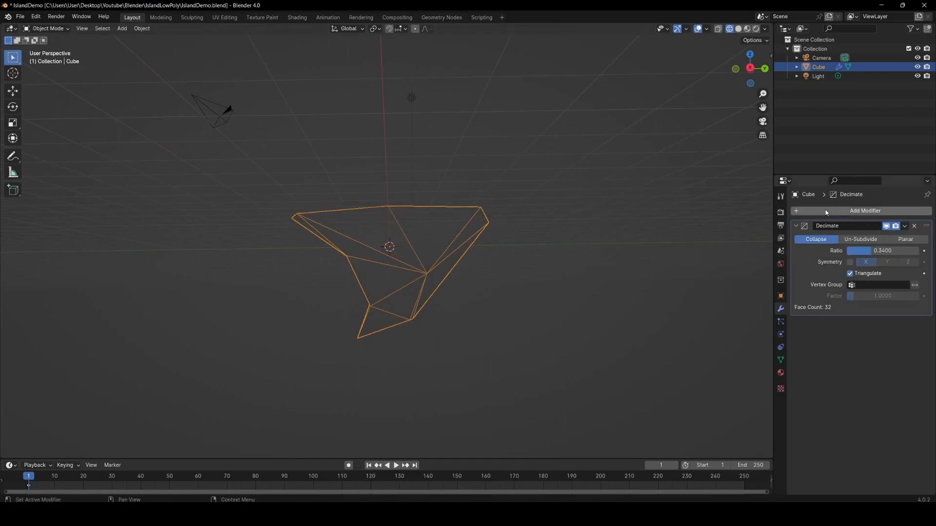
click(827, 211)
click(800, 210)
text(remer)
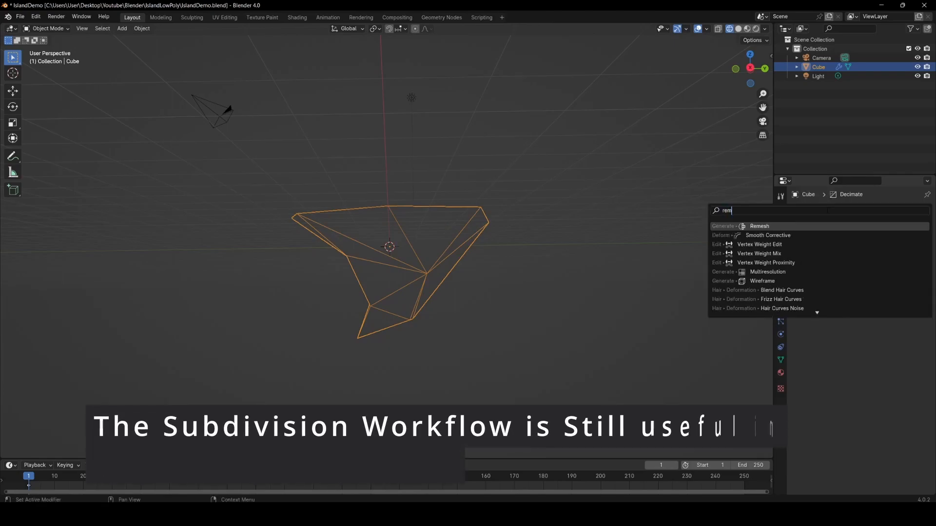
click(786, 227)
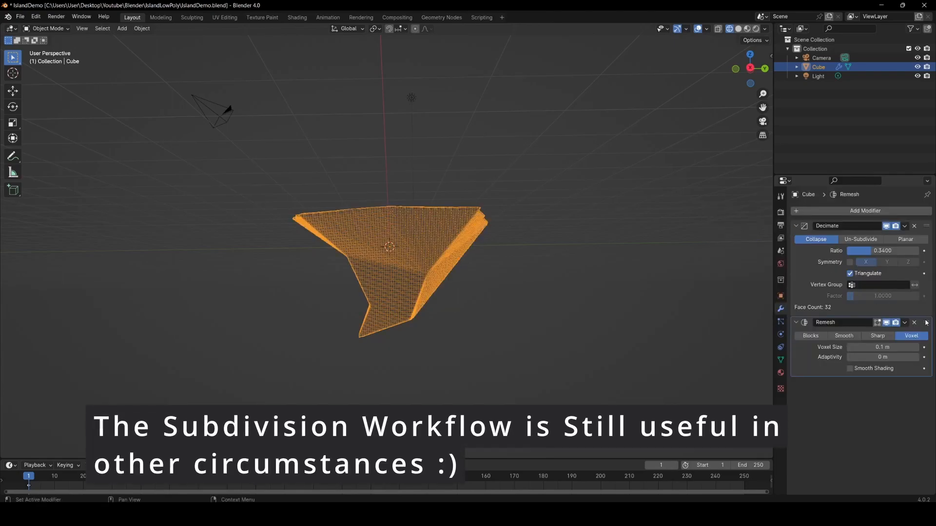
drag(926, 323, 926, 227)
Step: Set the Decimate ratio to 0.3 while inspecting the remeshed wireframe
scroll(595, 286, up, 3)
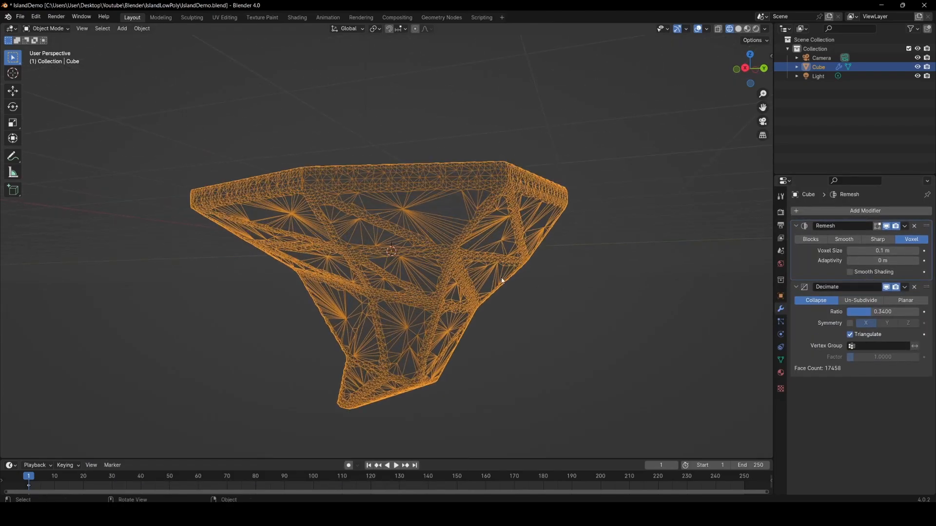
middle_drag(502, 280, 532, 276)
drag(896, 317, 868, 311)
middle_drag(502, 286, 460, 308)
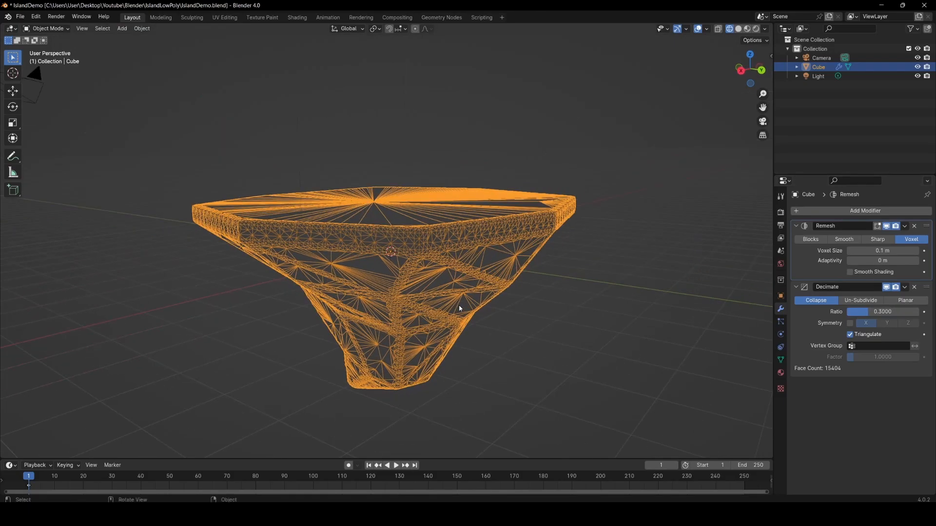
Step: Set the Remesh voxel size to 0.5 m
click(890, 251)
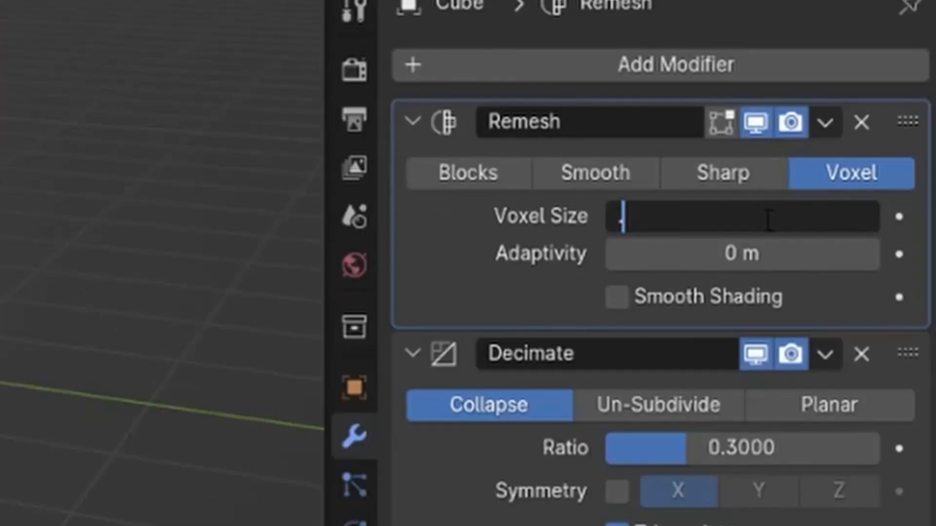
key(Escape)
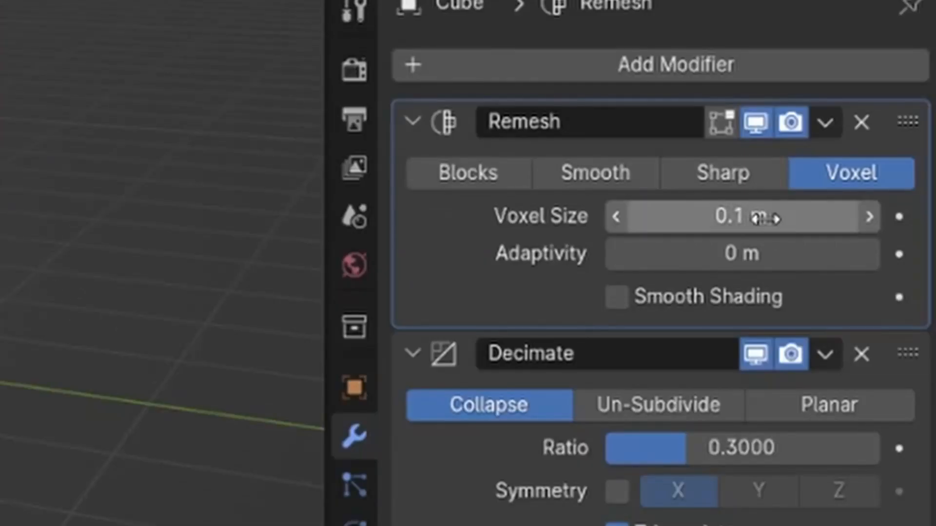
click(765, 219)
key(Return)
click(768, 220)
text(.5)
key(Return)
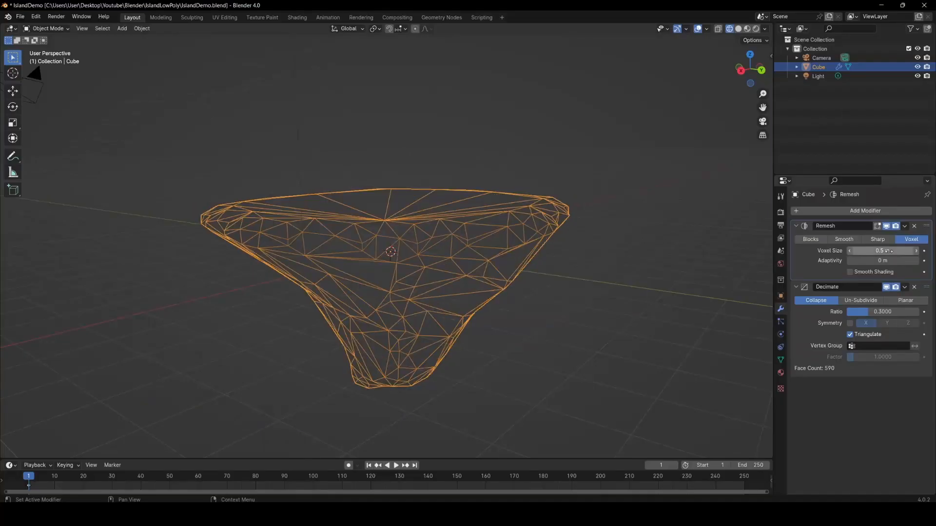
Step: Set the Remesh voxel size to 1 m and show the island in solid shading for mesh editing
drag(904, 250, 919, 250)
mouse_move(559, 294)
middle_down()
mouse_move(610, 274)
mouse_move(430, 290)
middle_up()
key(z)
click(583, 269)
key(Tab)
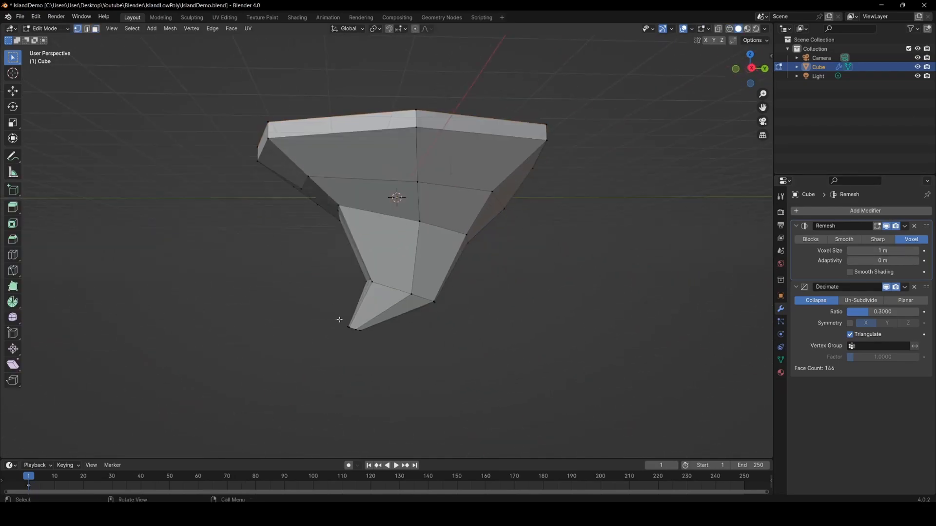
Step: Move and rotate the vertices at the island's bottom tip
middle_drag(606, 293, 575, 292)
key(alt+z)
drag(334, 305, 409, 357)
key(g)
click(362, 371)
key(r)
click(446, 372)
Step: Add a loop cut around the lower part of the island's stem
key(Tab)
key(Tab)
mouse_move(453, 327)
shift+middle_down()
mouse_move(414, 337)
mouse_move(430, 337)
shift+middle_up()
key(ctrl+r)
click(389, 322)
click(390, 322)
key(Tab)
Step: Move a single vertex on the island's side slightly to make its outline more irregular
key(z)
click(432, 333)
mouse_move(425, 290)
middle_down()
mouse_move(401, 344)
mouse_move(504, 263)
mouse_move(503, 244)
mouse_move(458, 280)
middle_up()
scroll(503, 263, up, 2)
key(Tab)
click(520, 213)
key(g)
click(513, 217)
Step: Select a run of faces on the island, reposition the selection, and inspect the faceted shape from several sides
middle_drag(514, 217, 471, 303)
key(3)
click(414, 249)
ctrl+click(282, 244)
ctrl+click(395, 181)
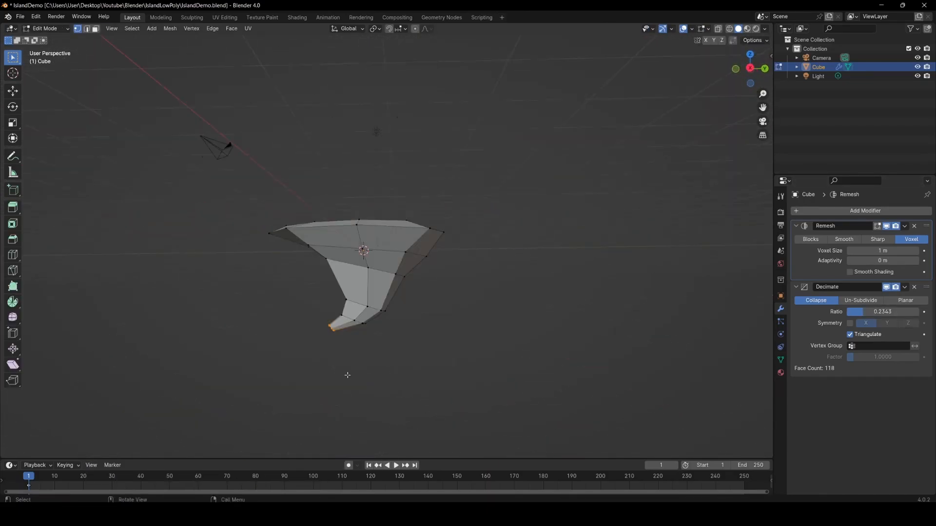
key(g)
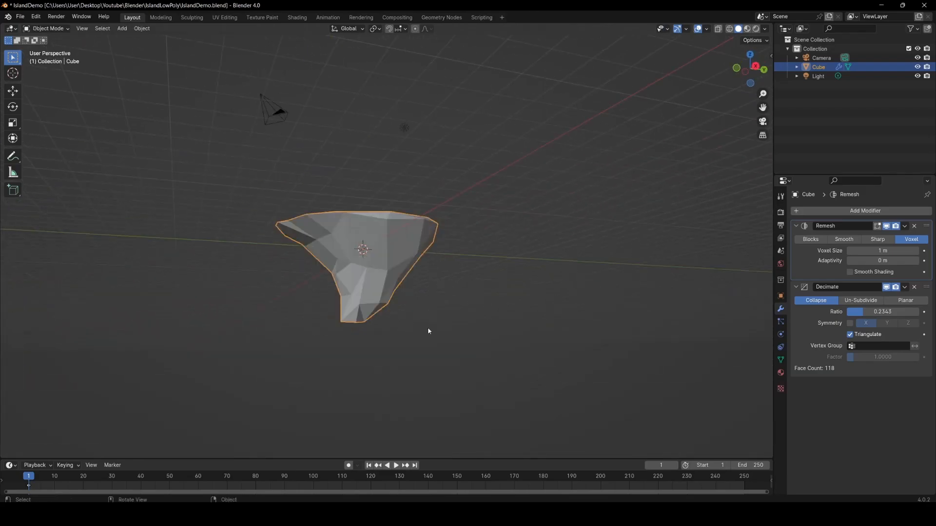
middle_drag(428, 326, 563, 355)
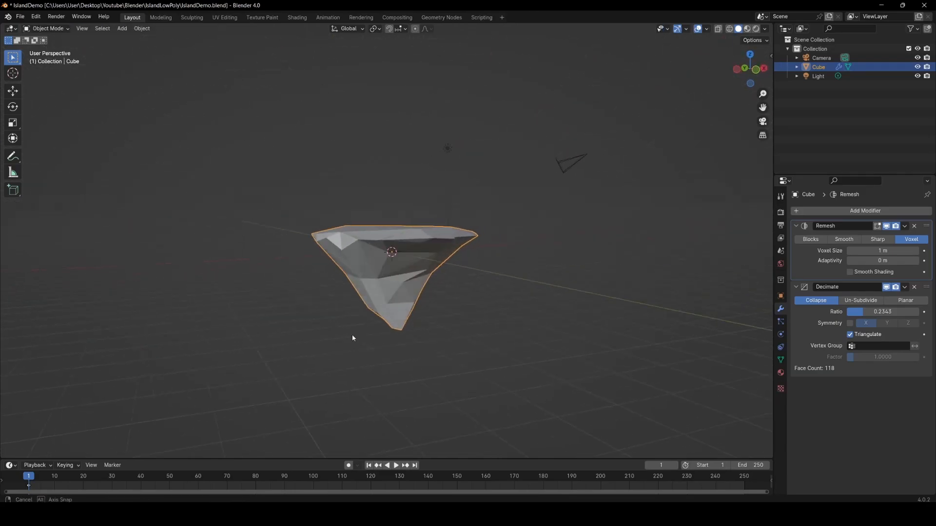
middle_drag(352, 335, 361, 272)
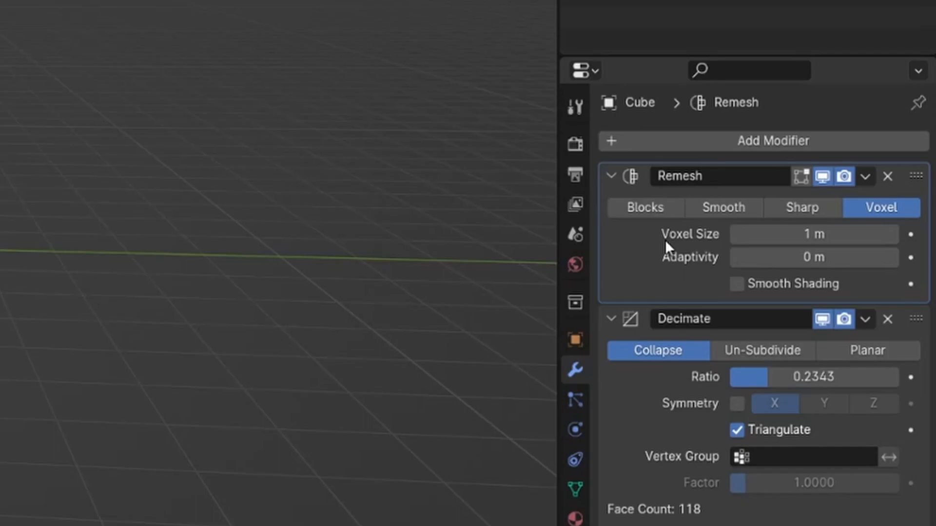
Step: Apply the Remesh and Decimate modifiers and enter Edit Mode on the island mesh
key(ctrl+a)
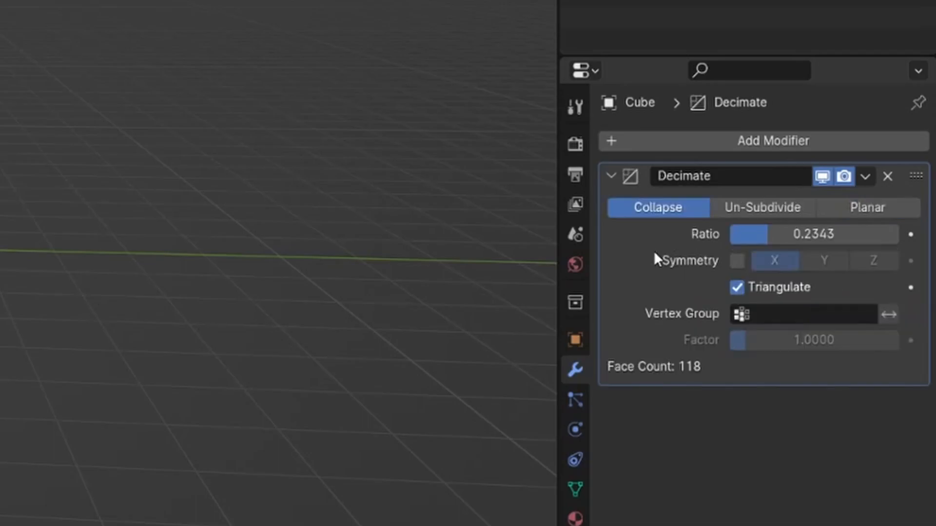
key(ctrl+a)
key(Tab)
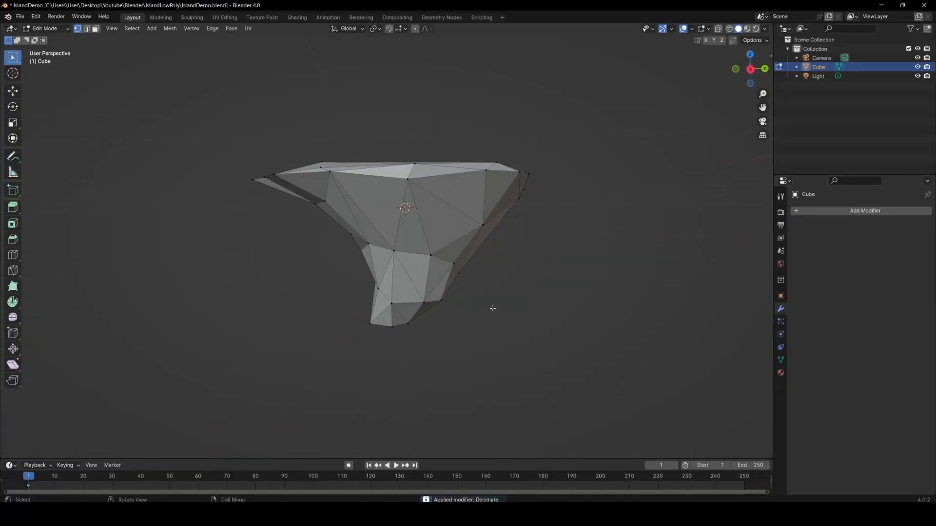
Step: Select vertices at the island's bottom end, then move and rotate them to form a slanted, pointed tip
scroll(458, 255, up, 5)
middle_drag(457, 255, 449, 283)
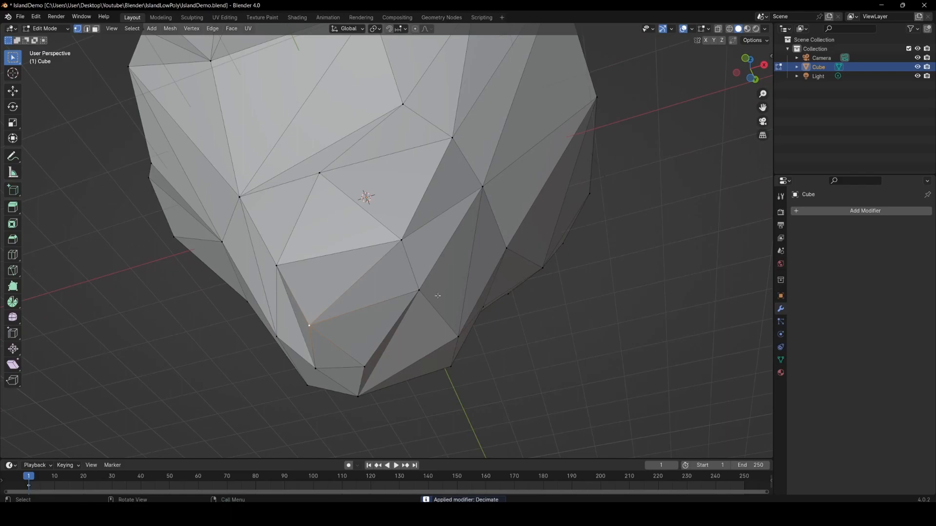
shift+click(316, 367)
middle_drag(316, 366, 231, 399)
key(g)
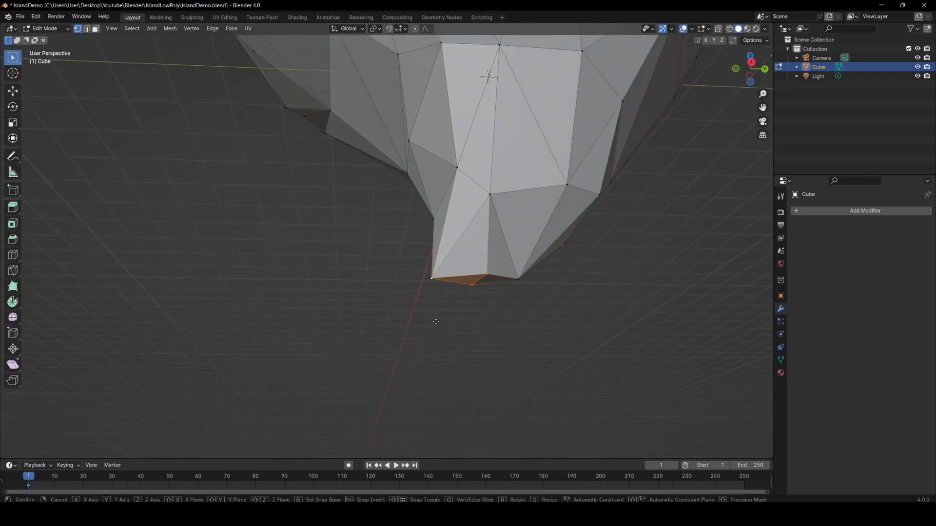
click(380, 355)
key(r)
click(457, 338)
key(g)
click(487, 307)
Step: Move the corner vertex on the opposite side of the island's bottom end inward and upward
click(524, 281)
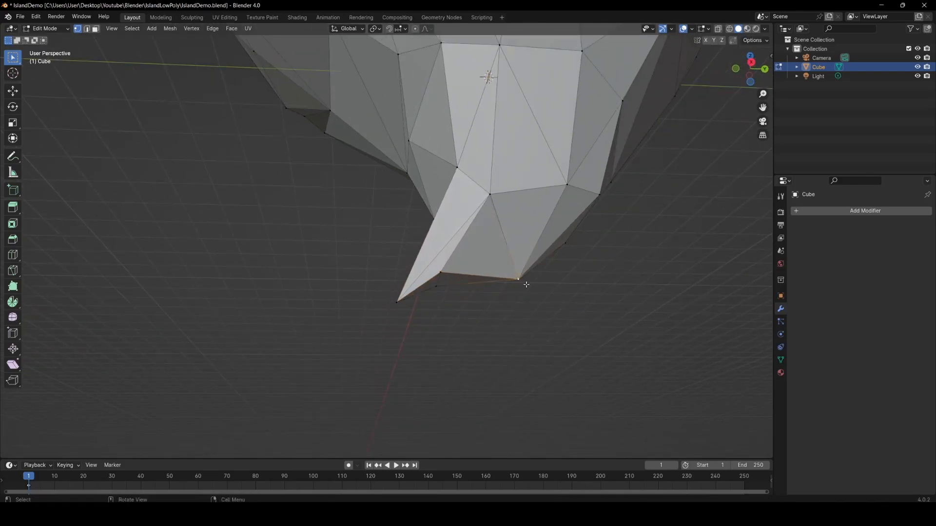
key(g)
click(507, 264)
middle_drag(423, 298, 470, 318)
scroll(387, 203, down, 6)
Step: Reposition individual vertices on the island's underside to break up its shape
middle_drag(387, 203, 429, 268)
click(490, 275)
middle_drag(489, 235, 381, 316)
key(g)
click(384, 325)
click(393, 336)
key(g)
click(397, 380)
Step: Move two vertices near the island's upper edge, constraining one of them to the horizontal plane
middle_drag(398, 388, 384, 321)
click(380, 212)
key(g)
middle_drag(381, 217, 341, 271)
key(shift+z)
click(389, 291)
click(301, 209)
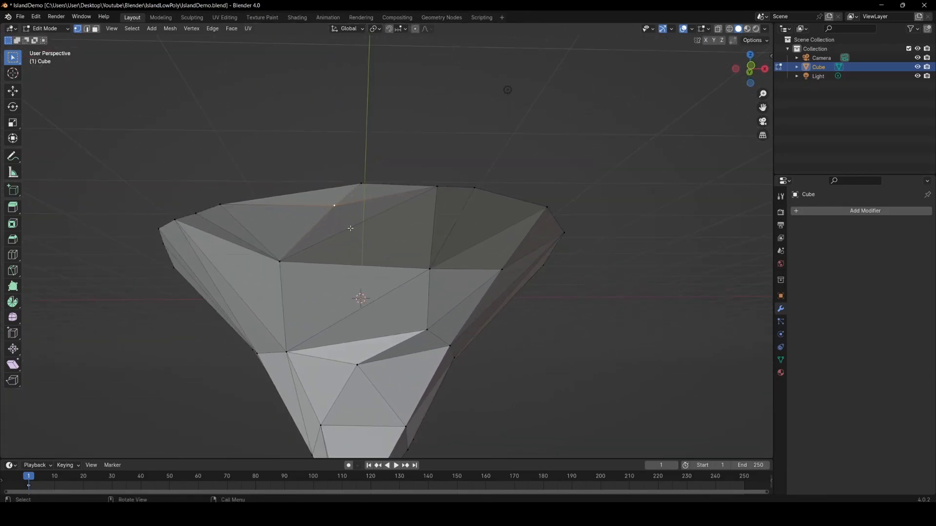
key(g)
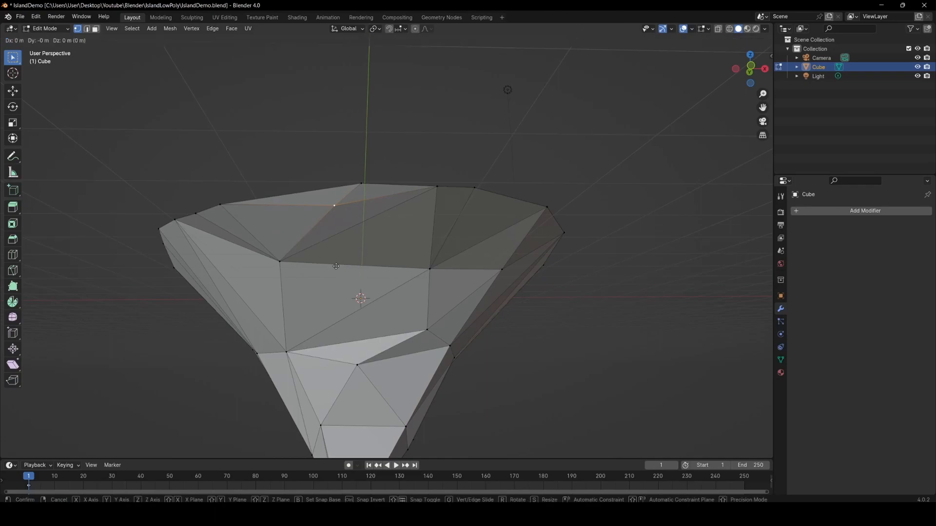
click(420, 204)
Step: Merge all of the island's vertices by distance and leave Edit Mode
key(a)
middle_drag(420, 203, 404, 212)
key(m)
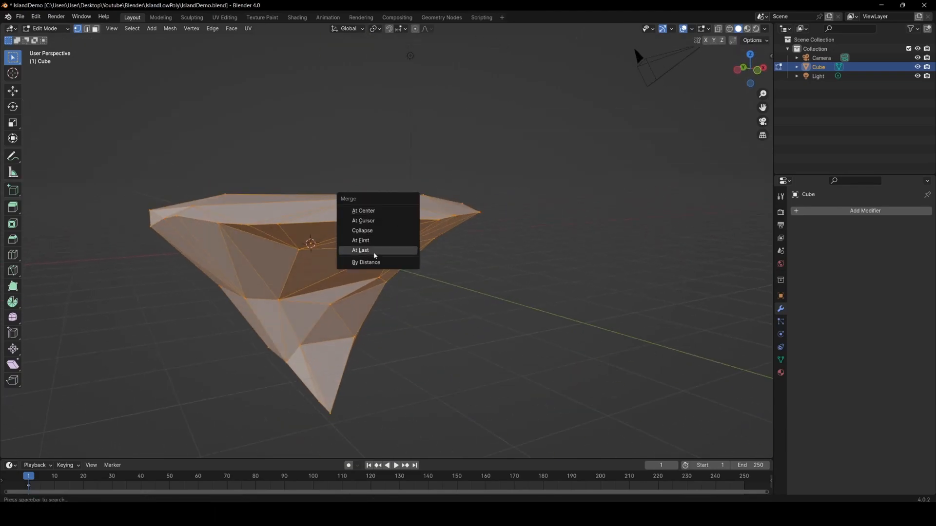
click(376, 263)
middle_drag(376, 263, 407, 254)
key(alt+a)
key(Tab)
Step: Add a cube mesh and raise it along the Z axis through the island's top surface
drag(369, 141, 521, 141)
middle_drag(402, 216, 435, 217)
key(shift+a)
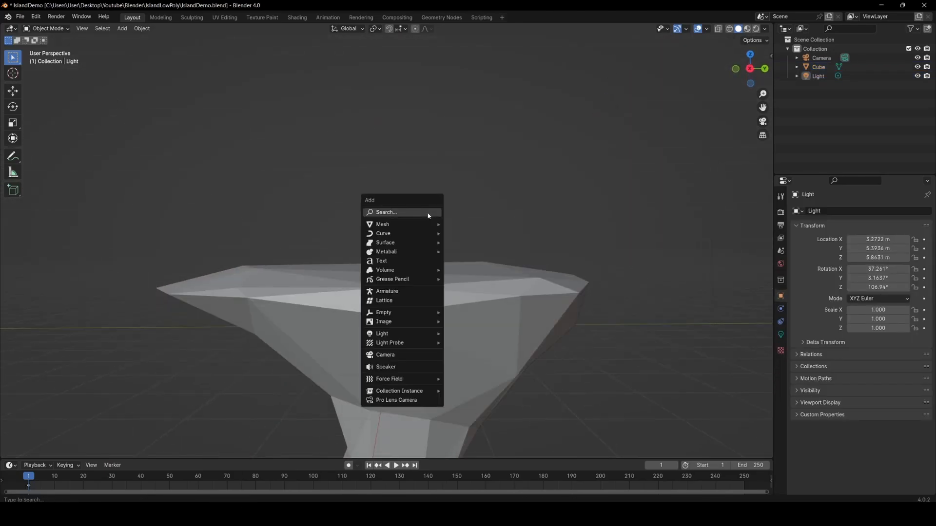
mouse_move(413, 223)
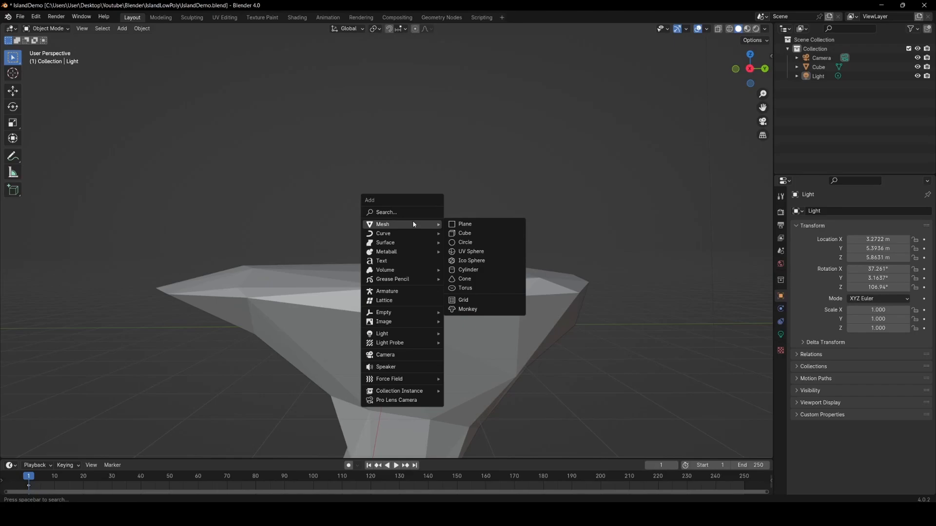
click(465, 233)
middle_drag(466, 243, 452, 270)
key(Tab)
key(Tab)
key(g)
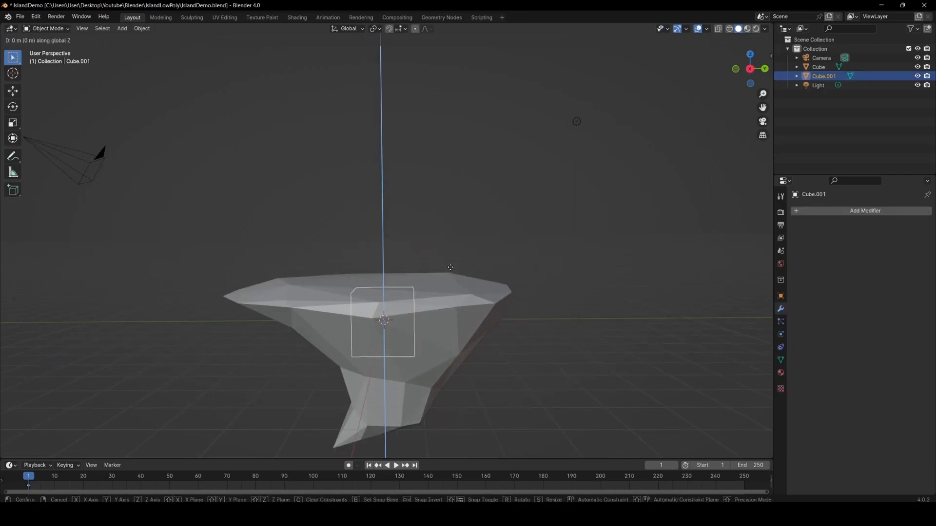
click(456, 237)
Step: Raise the new cube's geometry along Z in Edit Mode so it stands higher above the island
key(Tab)
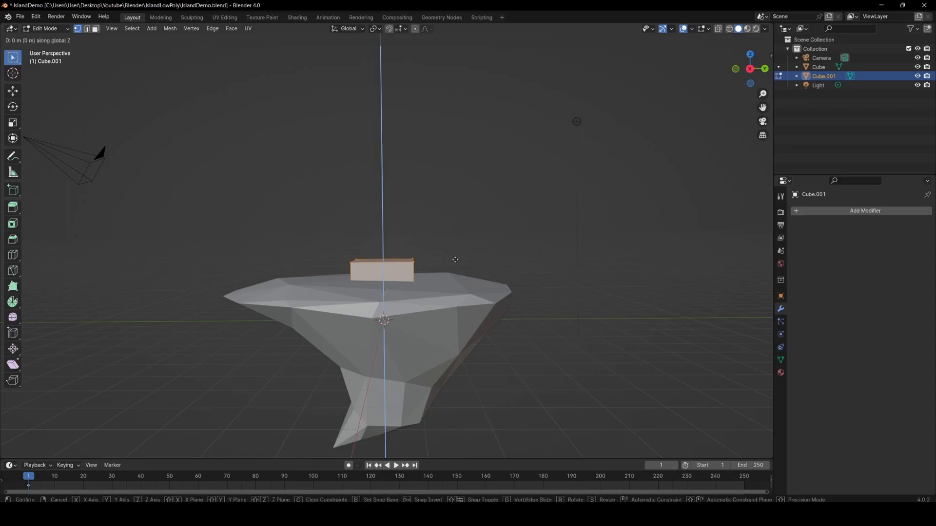
click(460, 234)
key(Tab)
middle_drag(462, 237, 487, 295)
Step: Scale the cube down horizontally, locking Z, until it becomes a thin upright trunk
scroll(480, 294, up, 4)
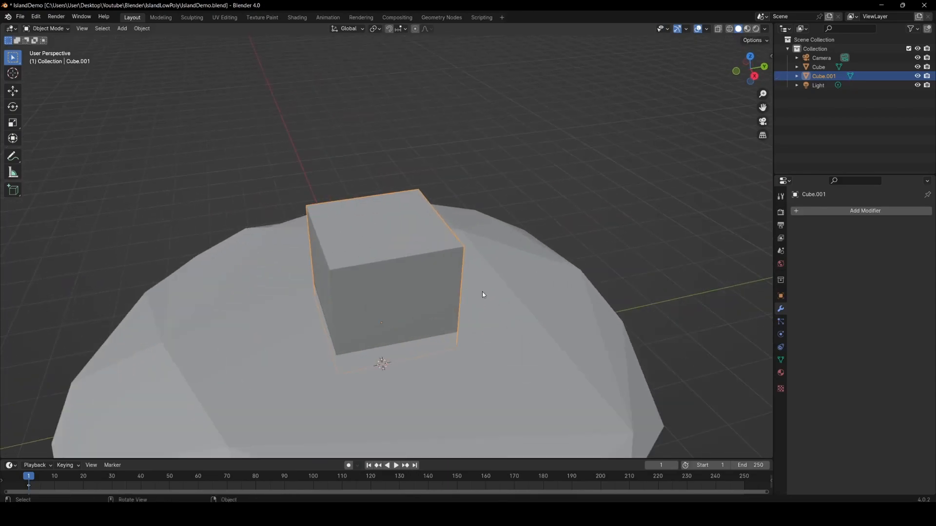
key(Tab)
key(s)
key(shift+z)
click(403, 266)
key(s)
key(shift+z)
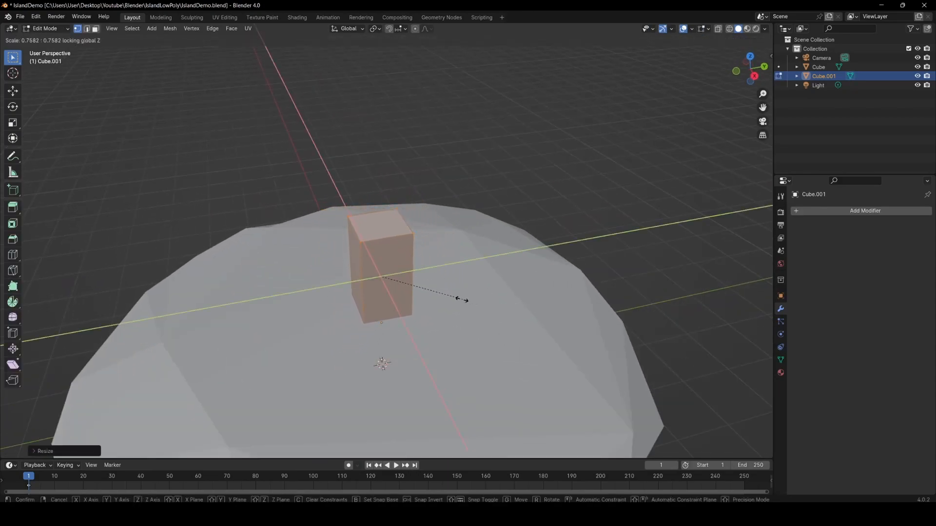
click(387, 267)
key(shift+s)
key(Escape)
key(s)
key(shift+z)
click(407, 228)
Step: Rotate the trunk's top face and extrude it upward into a second segment
key(alt+a)
middle_drag(380, 225, 385, 209)
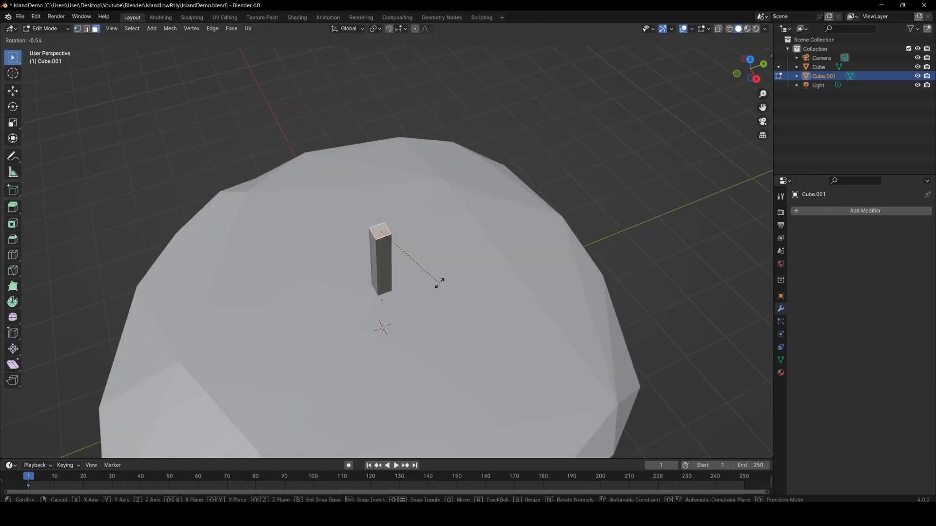
click(470, 241)
middle_drag(471, 241, 437, 267)
key(e)
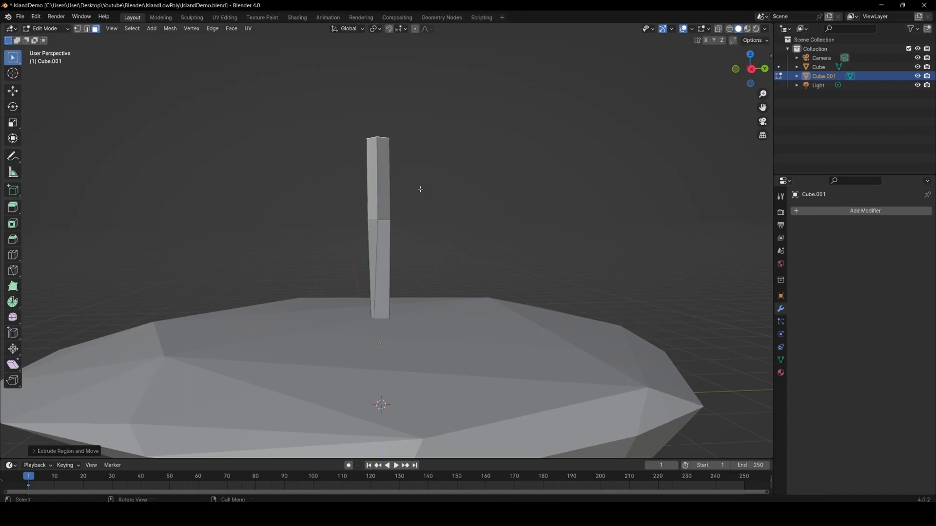
Step: Bend the trunk at its middle edge loop and adjust the vertices at its base using X-ray
click(398, 218)
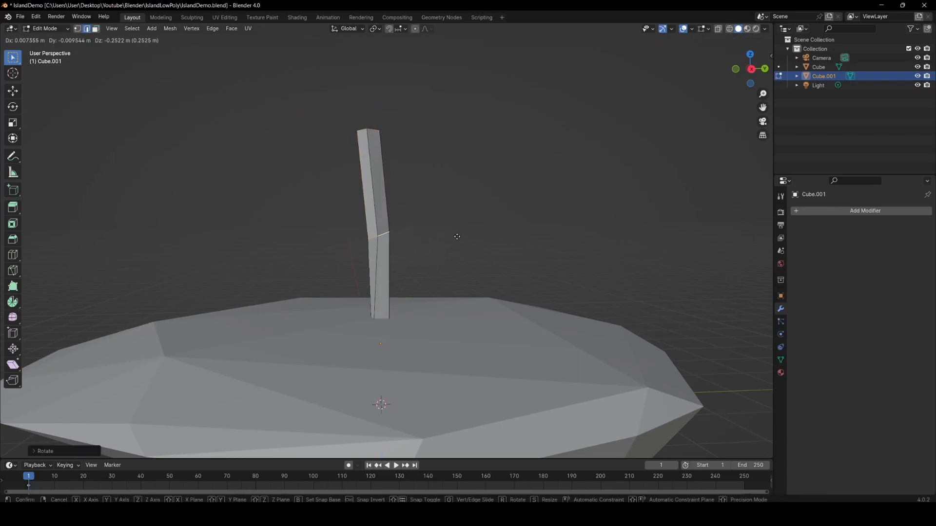
middle_drag(399, 317, 388, 341)
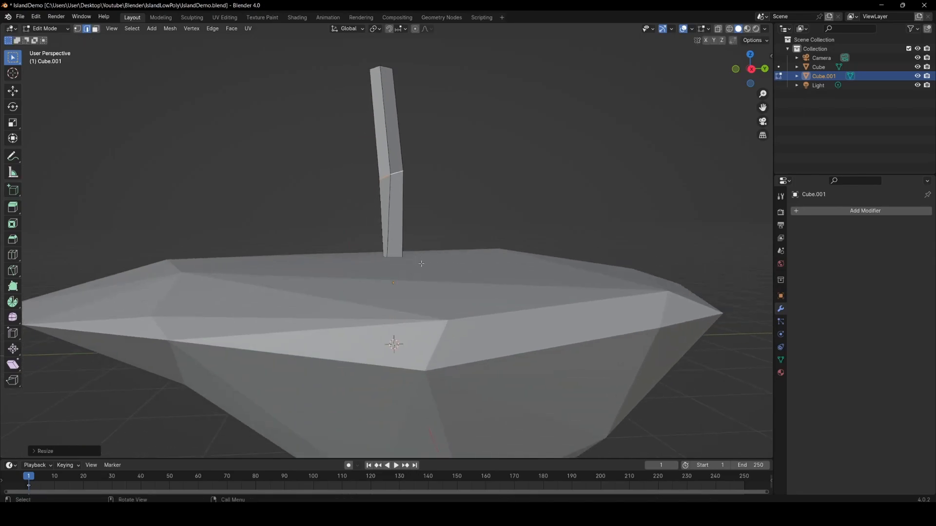
key(alt+z)
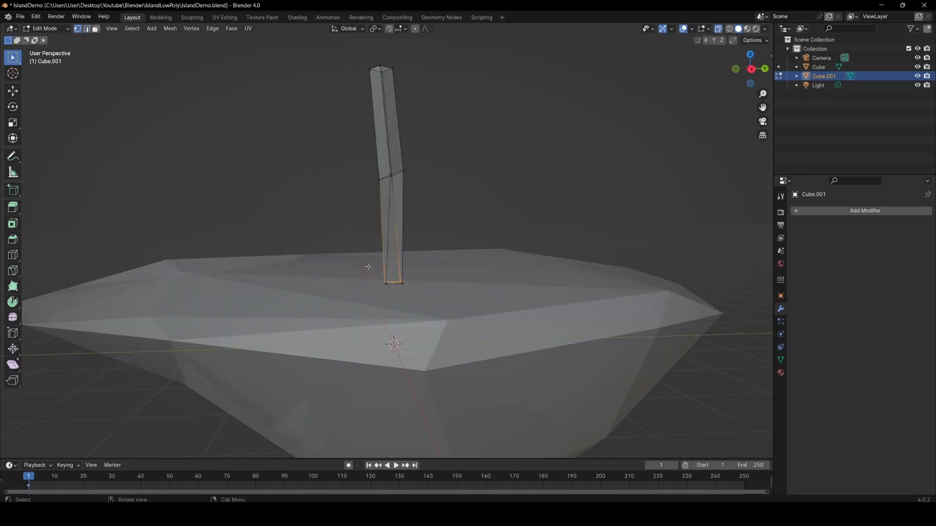
key(z)
mouse_move(445, 216)
middle_down()
mouse_move(431, 299)
mouse_move(407, 305)
middle_up()
click(431, 287)
Step: Box-select the vertices at the trunk's top end and scale them
key(z)
click(329, 155)
drag(343, 213, 416, 173)
key(s)
click(462, 249)
middle_drag(444, 296, 405, 278)
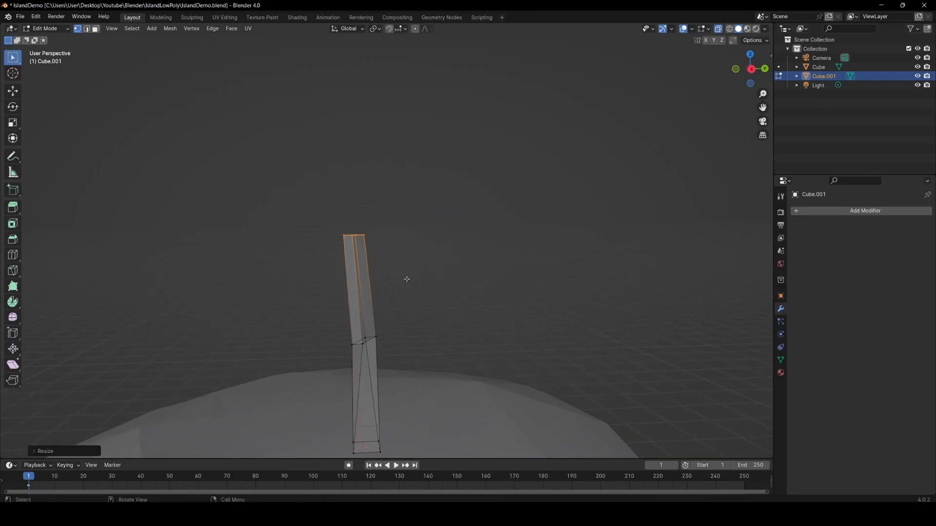
Step: Extrude a third trunk segment upward, scale its end narrower, and shift it sideways
key(e)
click(415, 149)
key(s)
click(399, 117)
click(439, 190)
middle_drag(438, 191, 500, 204)
key(g)
click(515, 203)
Step: Move the vertex ring below the new segment to curve the trunk
drag(366, 214, 460, 262)
key(g)
click(438, 212)
Step: Taper the trunk's top end, extrude a final thin segment upward, and shift its tip
scroll(464, 195, down, 3)
mouse_move(460, 244)
shift+middle_down()
mouse_move(447, 195)
mouse_move(413, 218)
mouse_move(447, 222)
shift+middle_up()
key(z)
key(z)
click(402, 267)
key(s)
click(451, 217)
key(e)
click(451, 174)
key(g)
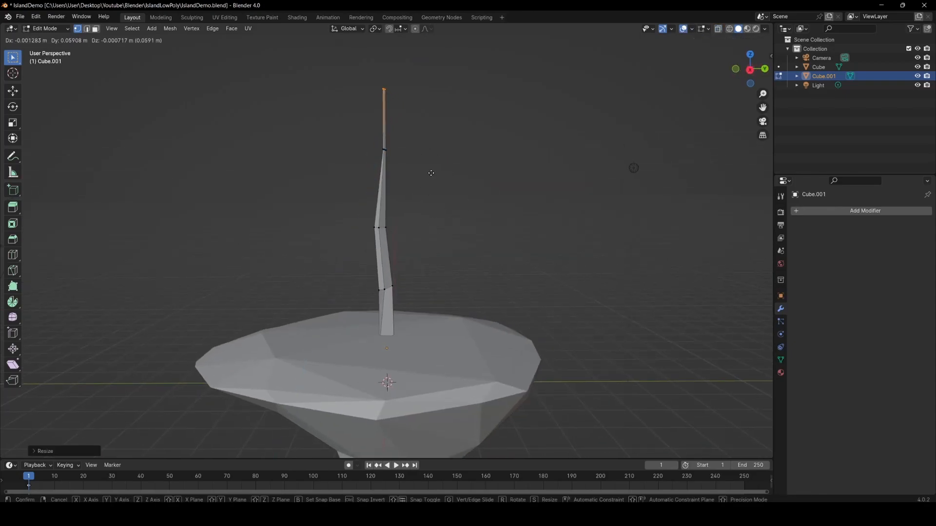
Step: Reposition vertices in the trunk's middle section to make it look more irregular
key(alt+z)
key(alt+z)
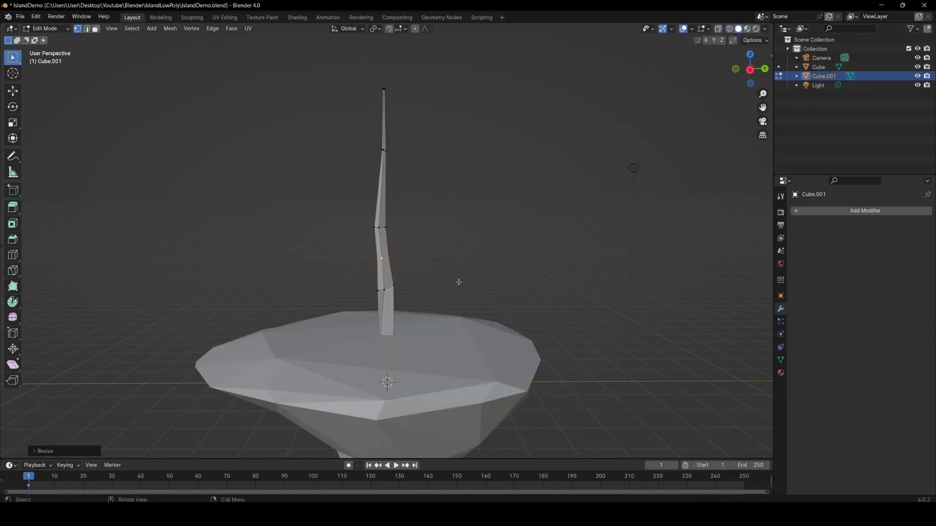
click(450, 235)
key(Tab)
middle_drag(429, 270, 332, 244)
key(Tab)
key(g)
click(433, 237)
Step: Slide the selected trunk vertex along its edge, then return to Object Mode and clear the selection
middle_drag(434, 237, 341, 263)
key(g)
key(g)
click(396, 240)
key(Tab)
click(472, 282)
scroll(472, 282, down, 3)
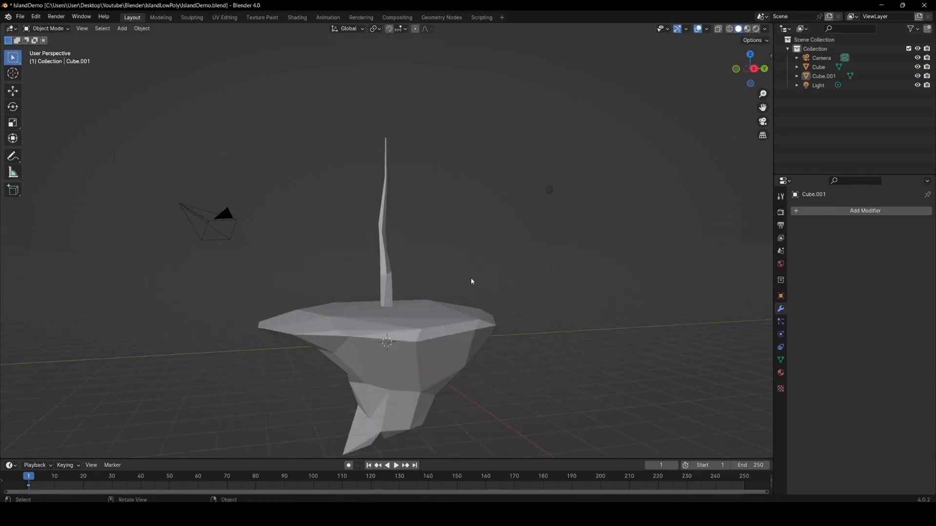
middle_drag(437, 288, 417, 259)
scroll(430, 282, up, 3)
middle_drag(404, 264, 403, 291)
click(383, 276)
key(shift+a)
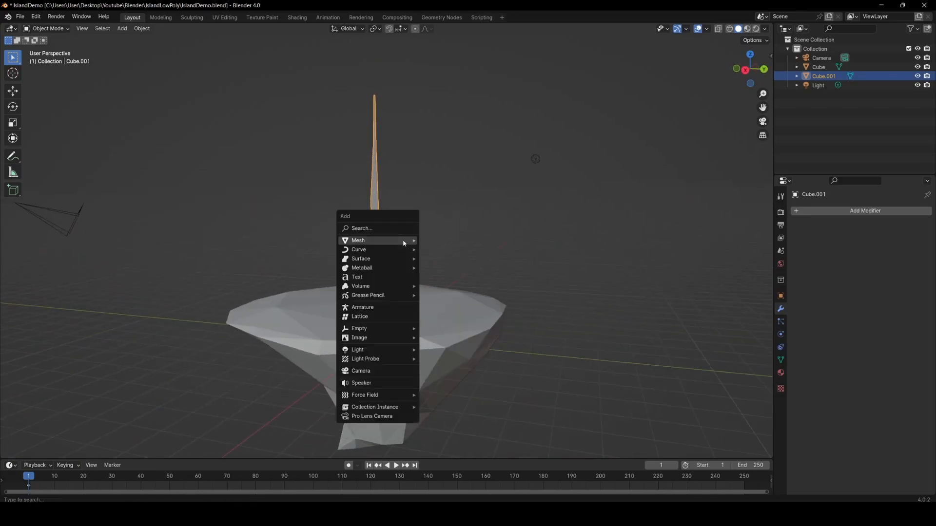
key(Escape)
Step: Add a mesh circle with 6 vertices and a 1 m radius for the tree foliage
middle_drag(425, 227, 485, 213)
scroll(339, 254, down, 5)
scroll(458, 213, up, 6)
key(shift+a)
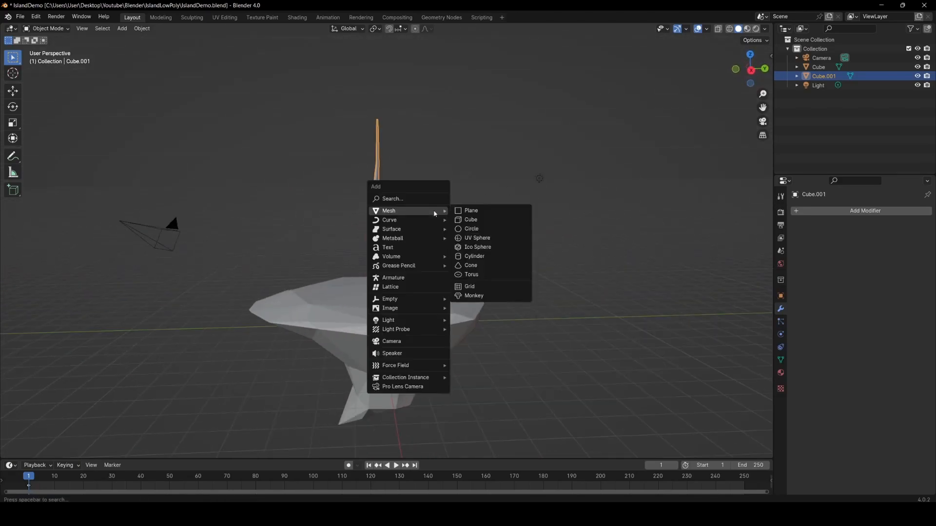
click(481, 230)
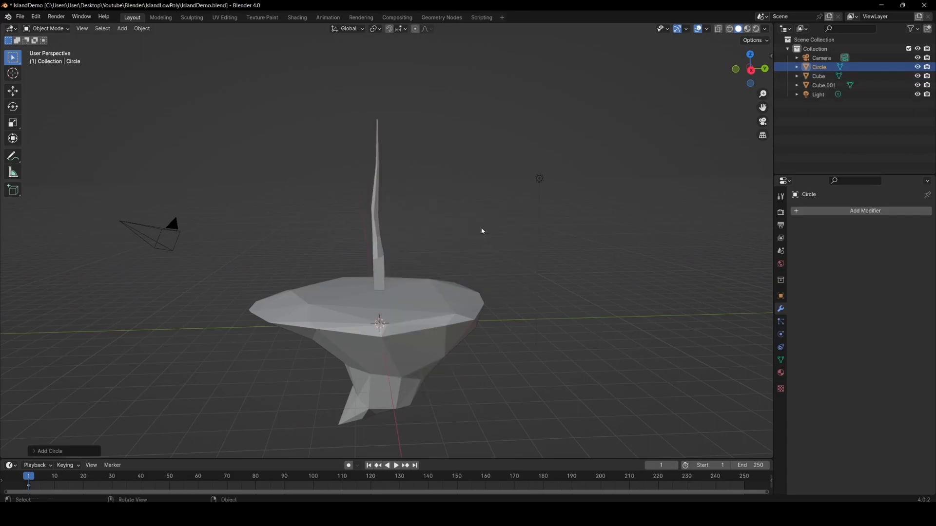
middle_drag(422, 243, 197, 456)
click(65, 449)
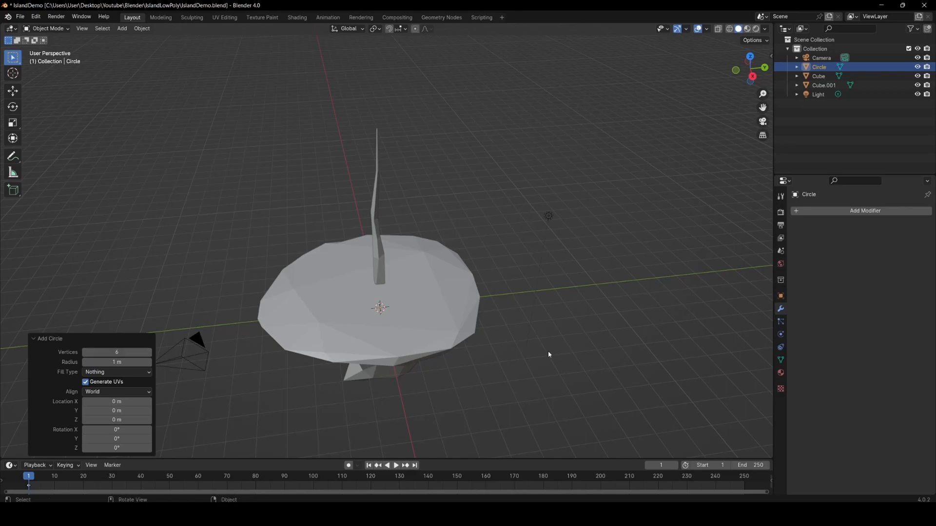
Step: Raise the circle along the Z axis so that it surrounds the trunk above the island
key(z)
click(512, 201)
middle_drag(512, 200, 457, 240)
scroll(468, 203, up, 4)
Step: Scale the circle's vertices horizontally by about 1.97 and rotate them about -31° around the Z axis
key(Tab)
key(s)
key(shift+z)
click(605, 263)
key(r)
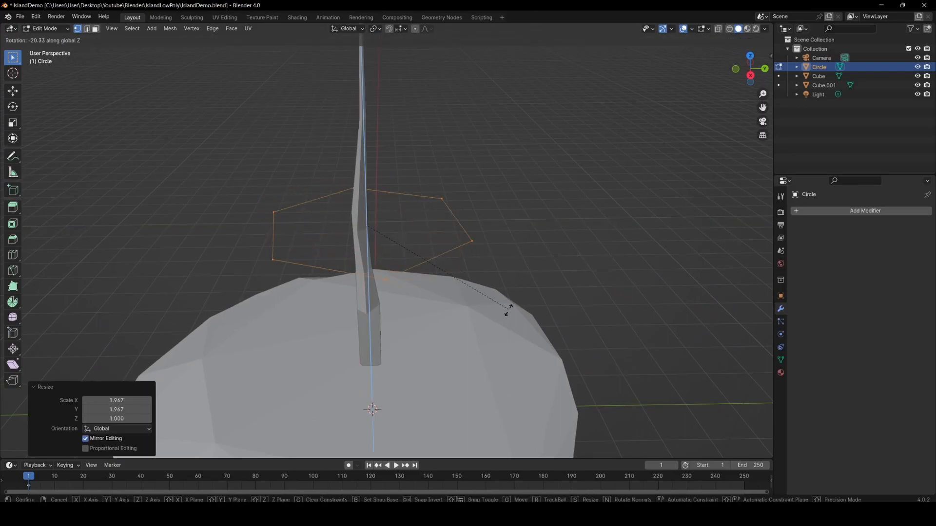
key(z)
click(424, 271)
mouse_move(424, 270)
middle_down()
mouse_move(445, 265)
mouse_move(434, 275)
middle_up()
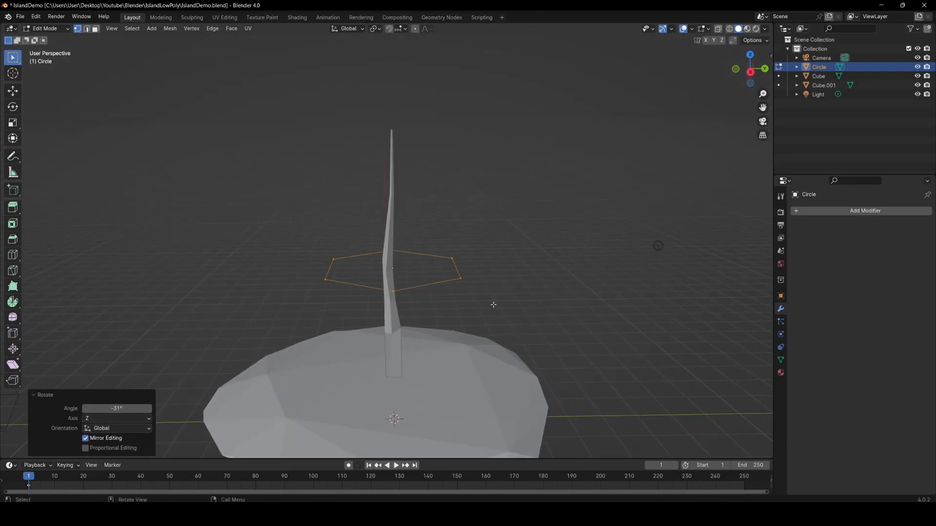
Step: Extrude the ring upward about 2.34 m and scale its top edge down to form a tapered foliage cone
key(e)
key(z)
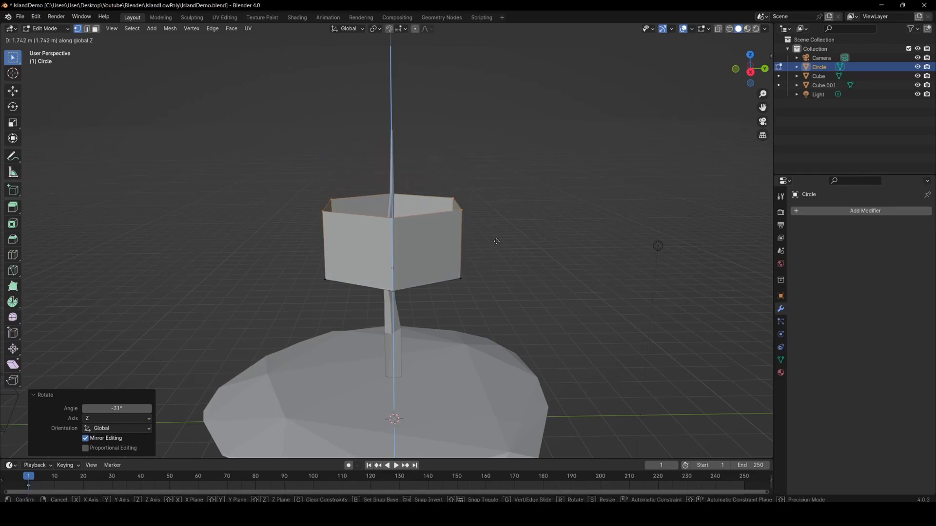
click(500, 219)
middle_drag(500, 219, 535, 250)
key(s)
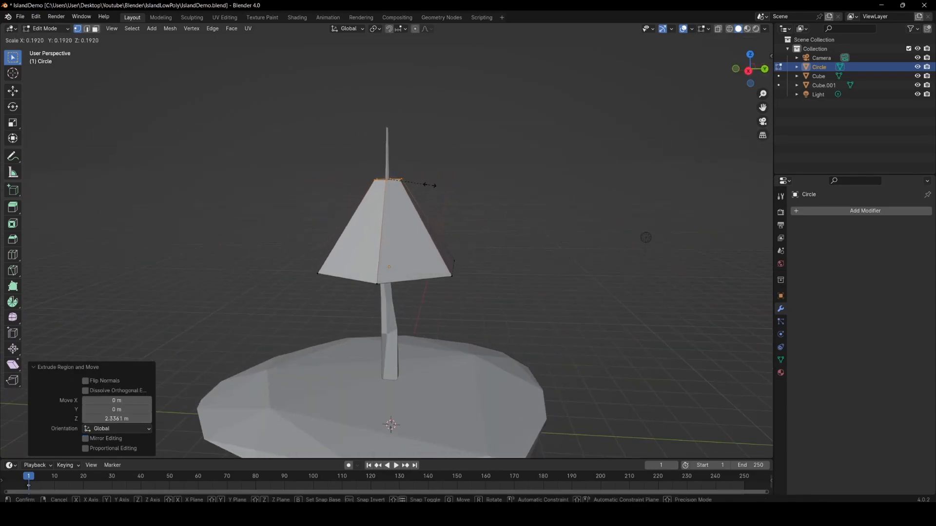
click(435, 185)
middle_drag(435, 186, 484, 268)
Step: Return to Object Mode and reposition the foliage cone so that it sits around the trunk
alt+click(469, 258)
scroll(487, 264, up, 3)
key(Tab)
key(g)
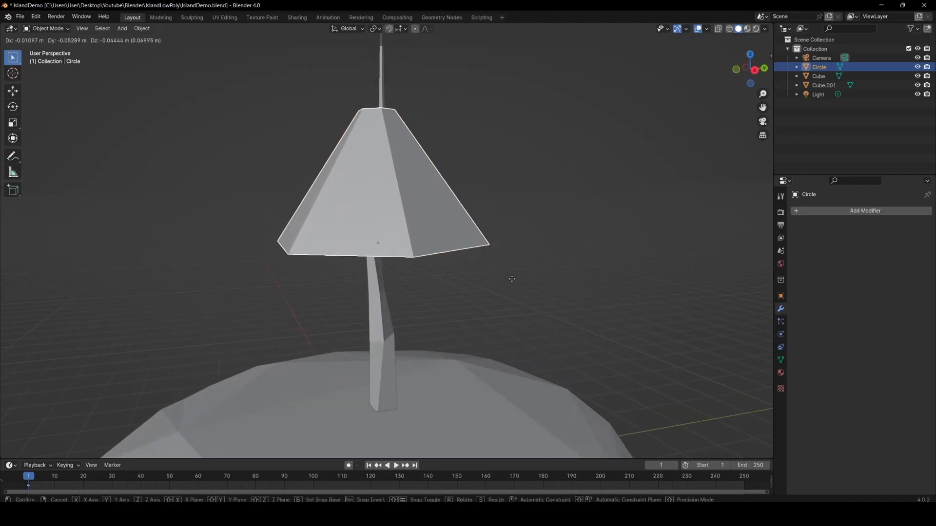
click(481, 265)
middle_drag(499, 147, 436, 191)
key(g)
click(409, 202)
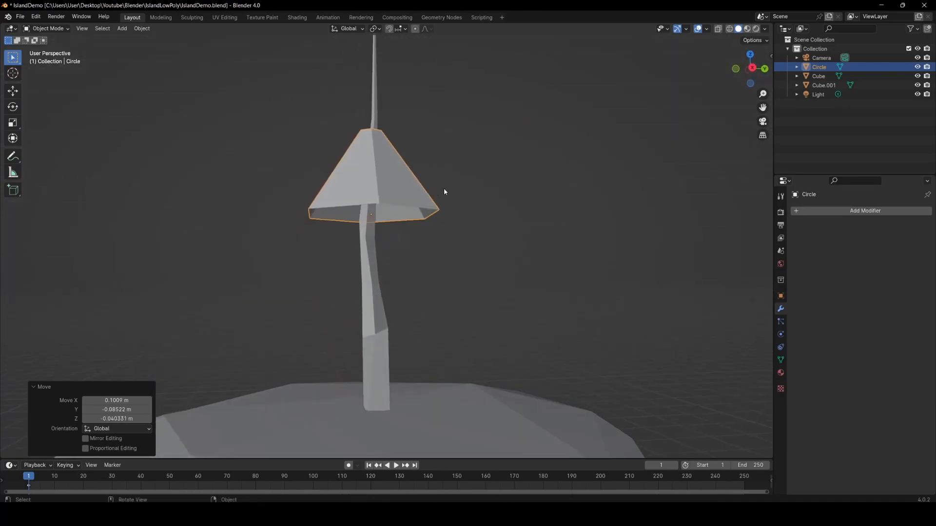
Step: Resize the whole foliage cone to fit the trunk
key(s)
click(509, 211)
click(490, 215)
scroll(464, 226, down, 4)
middle_drag(463, 228, 449, 245)
scroll(449, 245, down, 1)
Step: Move individual vertices of the cone's lower rim in Edit Mode to make its outline irregular
key(Tab)
scroll(383, 240, up, 4)
middle_drag(382, 239, 458, 283)
click(318, 263)
key(g)
click(350, 270)
click(458, 283)
key(g)
click(466, 298)
click(391, 306)
key(g)
click(395, 289)
Step: Slide one cone vertex along its edge and move another to vary the faceted shape
middle_drag(378, 251, 432, 264)
key(g)
key(g)
click(451, 266)
click(412, 222)
key(g)
click(424, 230)
Step: Adjust further vertices of the foliage cone from another side to continue its irregular shape
middle_drag(424, 229, 385, 251)
click(360, 252)
middle_drag(373, 191, 386, 237)
key(g)
click(401, 243)
key(g)
middle_drag(481, 236, 428, 270)
Step: Select all of the foliage cone's geometry and run Merge on its vertices
key(a)
key(m)
click(418, 263)
scroll(400, 217, up, 4)
click(442, 215)
key(g)
key(Escape)
Step: Lower the cone's bottom rim about 0.36 m and scale it slightly outward
middle_drag(442, 215, 438, 266)
key(g)
click(496, 276)
click(418, 232)
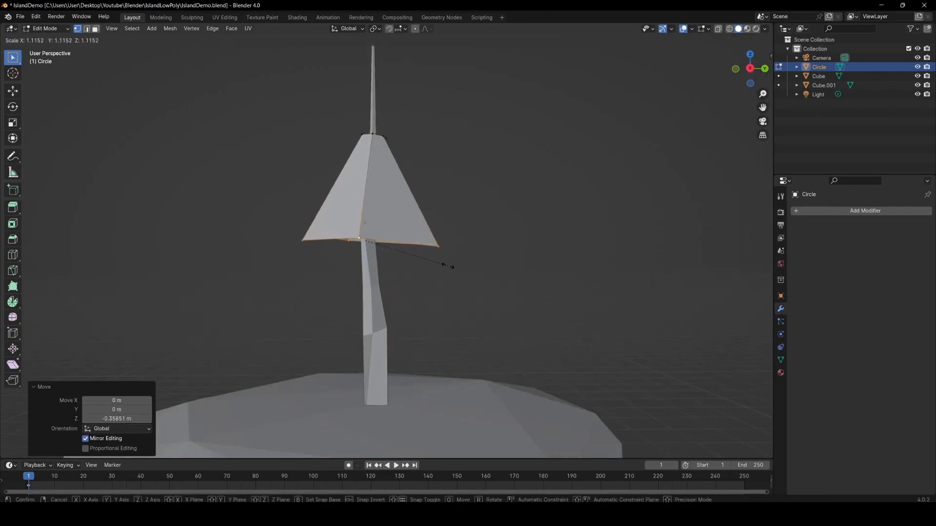
key(g)
middle_drag(469, 248, 468, 286)
Step: Extrude the bottom rim in place and scale it inward to about 0.72 to form an underside lip
key(e)
right_click(468, 286)
key(s)
click(511, 280)
Step: Extrude the inner rim about 2.15 m up inside the cone and scale the new ring inward
middle_drag(413, 306, 404, 249)
scroll(404, 248, up, 5)
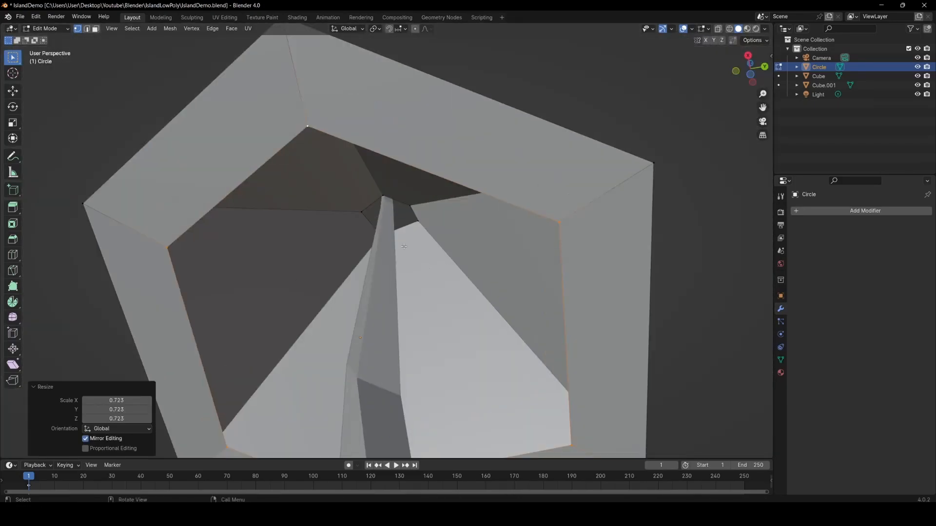
key(e)
click(555, 276)
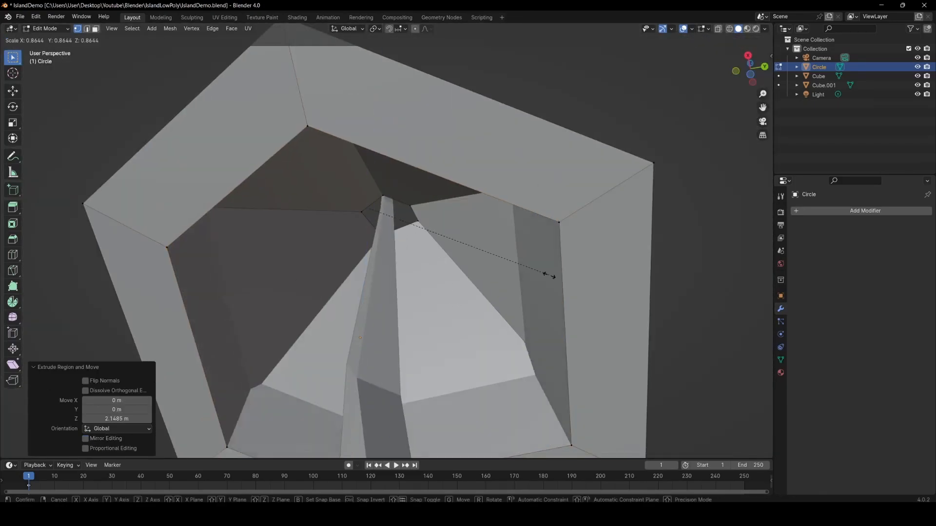
key(s)
click(376, 234)
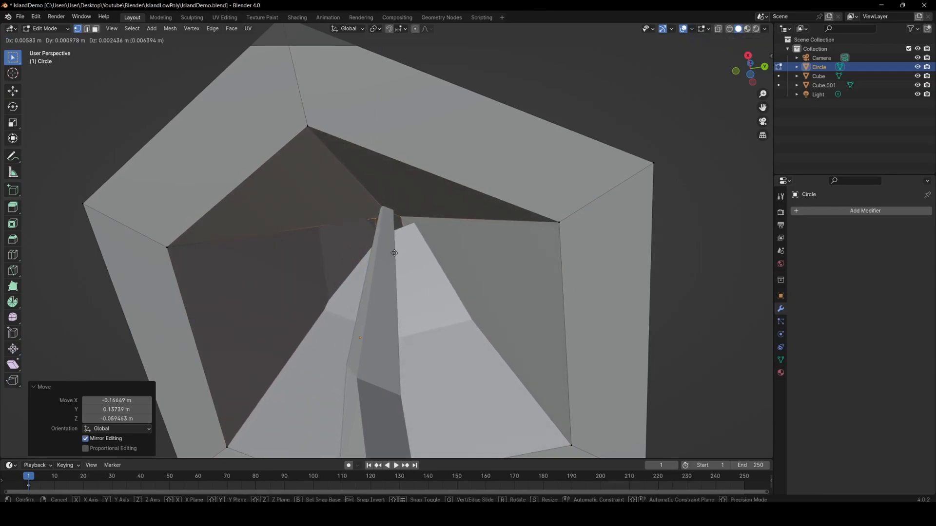
Step: Move the inner top ring vertically and sideways to fit around the trunk inside the cone
key(g)
key(z)
click(445, 267)
key(g)
click(473, 197)
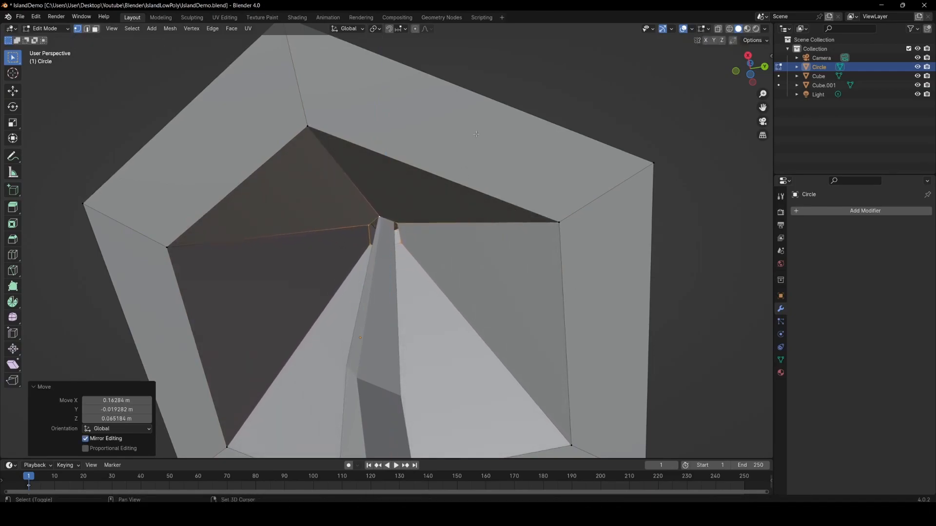
Step: Resize the cone's top opening around the trunk and return to Object Mode
middle_drag(414, 237, 407, 256)
key(f)
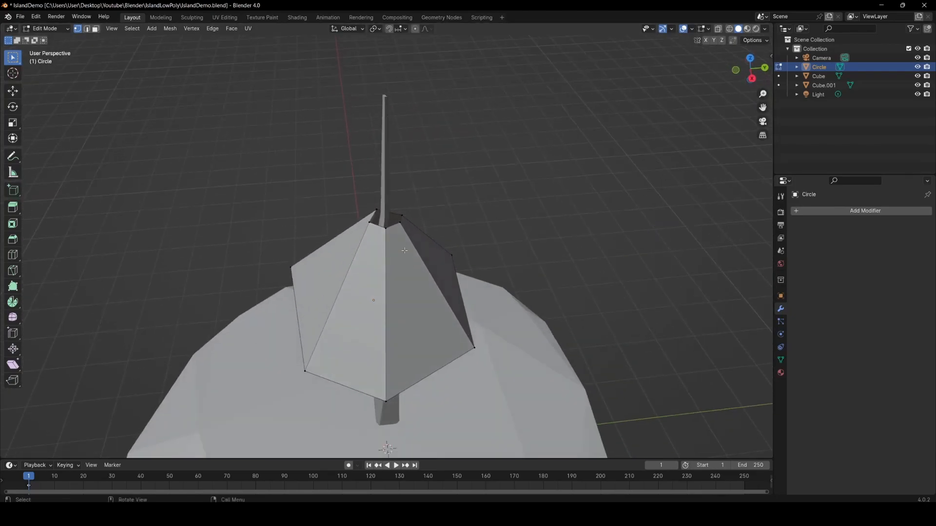
middle_drag(393, 223, 429, 209)
key(s)
click(459, 233)
key(Tab)
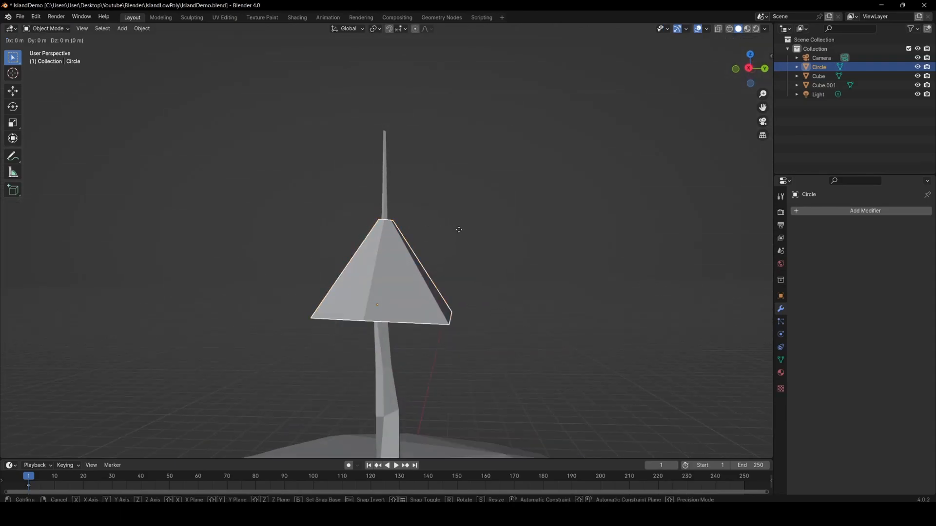
scroll(460, 228, down, 5)
Step: Duplicate the foliage cone, raise the copy along Z above the original, and rotate it
key(shift+d)
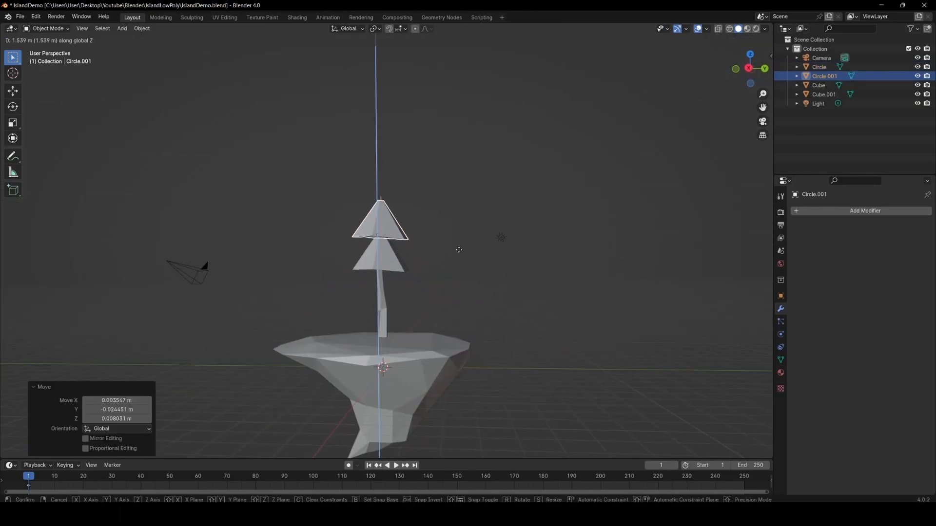
click(474, 257)
key(r)
click(341, 277)
Step: Scale the upper cone's inner lower rim outward to make its underside lip thinner
middle_drag(459, 247, 487, 216)
scroll(475, 220, up, 5)
middle_drag(406, 234, 409, 218)
key(Tab)
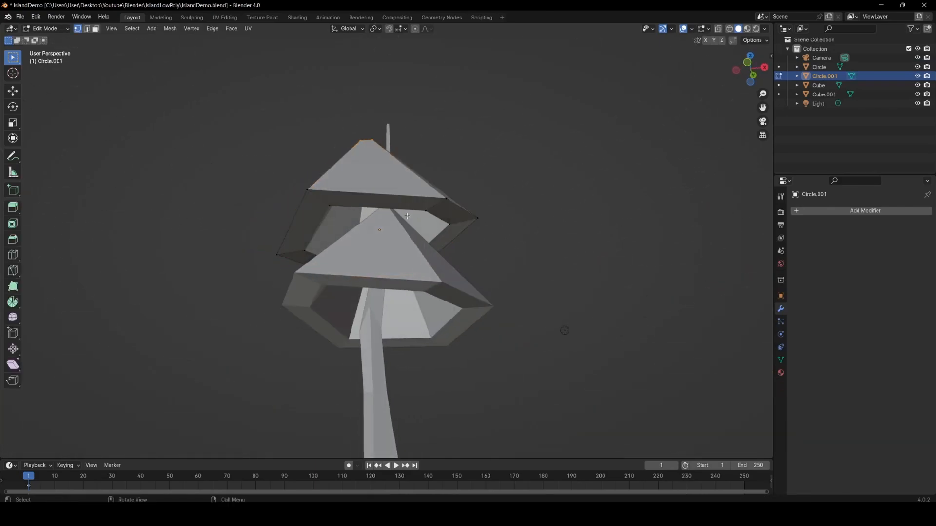
click(497, 211)
Step: Scale the lower cone's inner bottom rim outward by about 1.2 to thin its lip, and leave Edit Mode
key(Tab)
click(397, 289)
key(Tab)
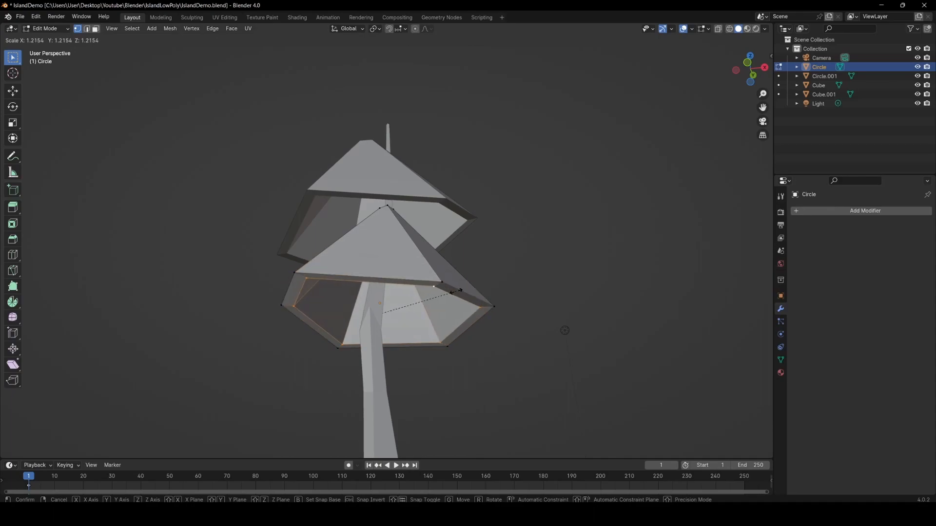
click(456, 292)
key(Tab)
Step: Move the upper foliage cone over the lower one and resize it
middle_drag(497, 284, 405, 242)
click(407, 242)
key(g)
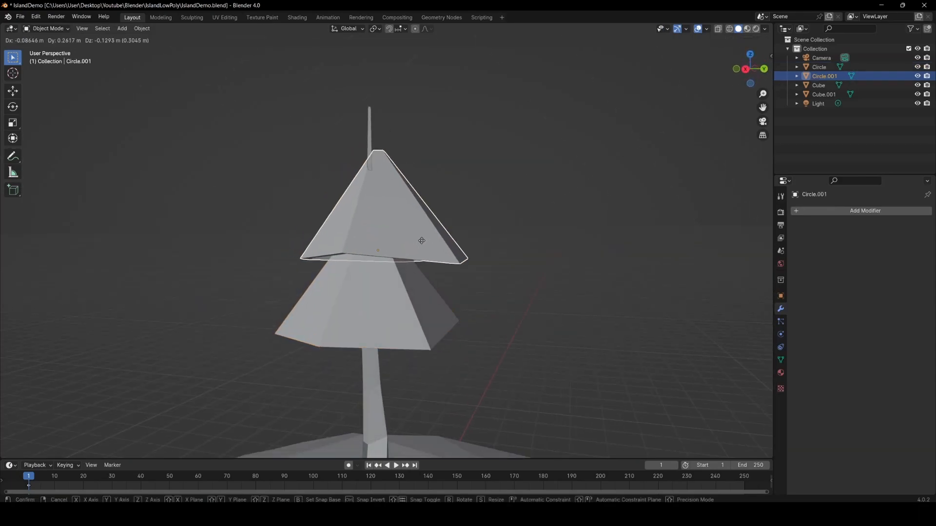
click(422, 241)
key(s)
click(415, 244)
Step: Tilt and reposition the upper cone, and rotate it around the Z axis to differ from the lower one
key(r)
click(502, 222)
key(g)
click(505, 219)
key(r)
key(z)
click(368, 331)
Step: Box-select the upper cone's top vertices with X-ray enabled and move them to align the tip with the trunk
key(Tab)
middle_drag(439, 258, 404, 312)
key(g)
click(387, 240)
drag(359, 159, 417, 200)
key(z)
click(410, 248)
middle_drag(412, 229, 415, 210)
drag(359, 159, 424, 202)
key(alt+z)
key(g)
click(417, 210)
Step: Slide the upper cone's selected vertices, shift them horizontally to fit the trunk, and return to Object Mode
middle_drag(516, 283, 395, 273)
key(g)
key(g)
click(428, 268)
key(g)
key(shift+z)
click(418, 355)
key(Tab)
Step: Shrink and rotate the upper cone's bottom-rim vertices in Edit Mode with X-ray enabled, and return to Object Mode
scroll(419, 307, down, 4)
key(Tab)
key(alt+z)
drag(339, 226, 493, 271)
scroll(493, 271, up, 2)
key(s)
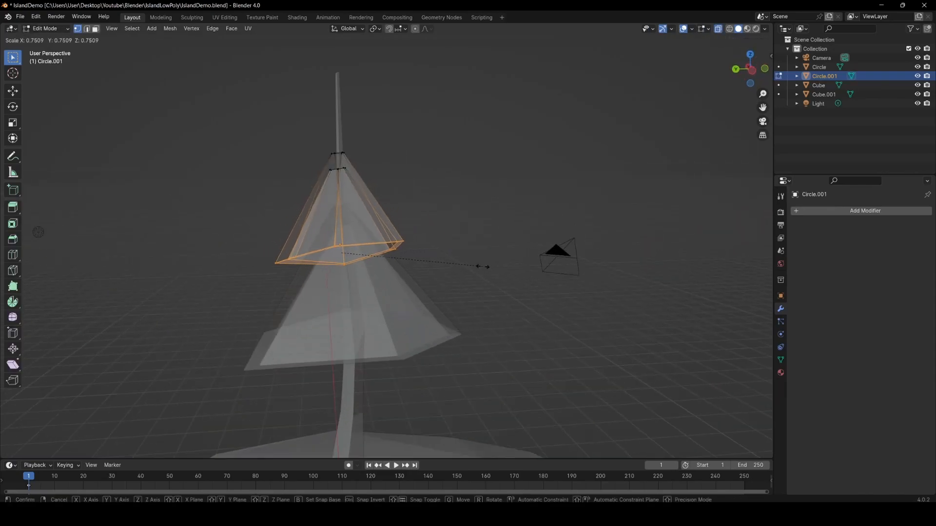
click(498, 270)
key(r)
click(515, 309)
key(alt+z)
key(Tab)
Step: Move the upper foliage cone to sit properly over the lower cone
scroll(516, 311, down, 3)
middle_drag(516, 311, 485, 286)
key(Tab)
key(Tab)
scroll(510, 306, down, 3)
key(g)
click(333, 308)
Step: Scale the lower foliage cone to 0.814 in X and Y, leaving its height out of the scaling
click(394, 276)
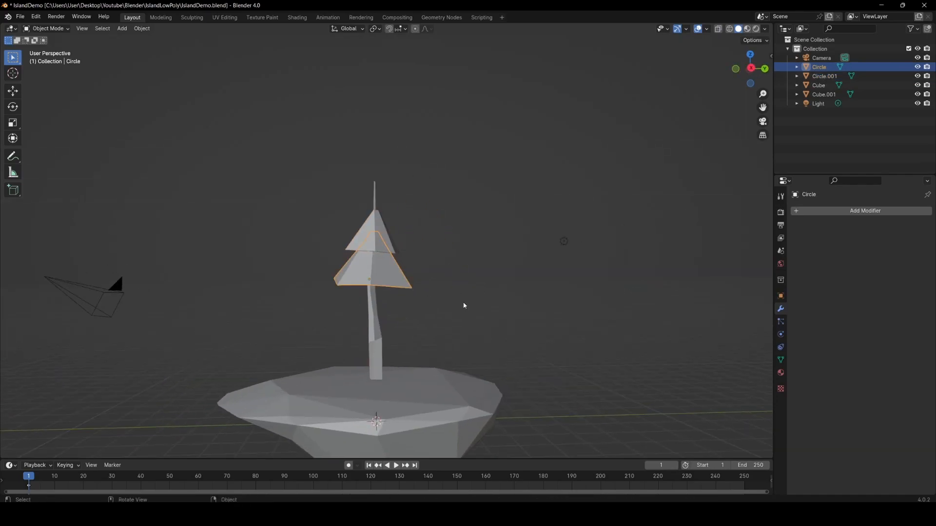
key(s)
key(shift+z)
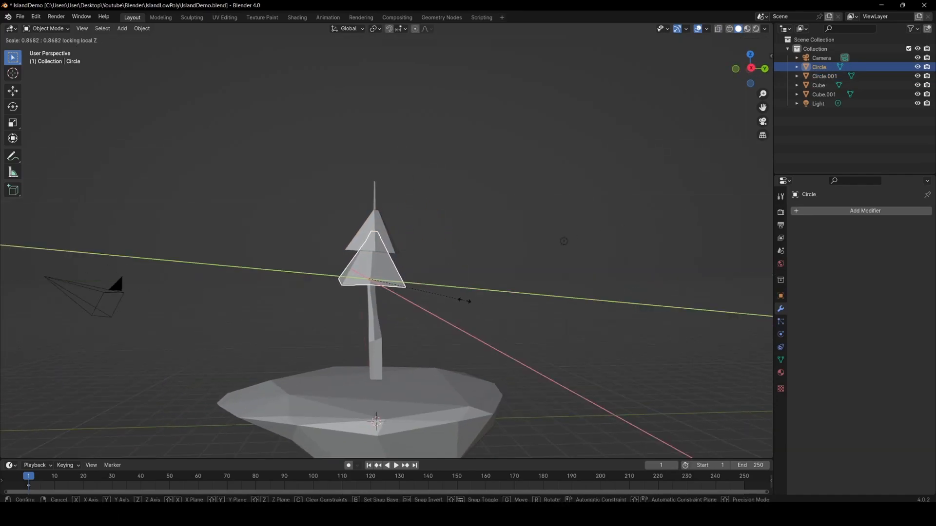
click(455, 291)
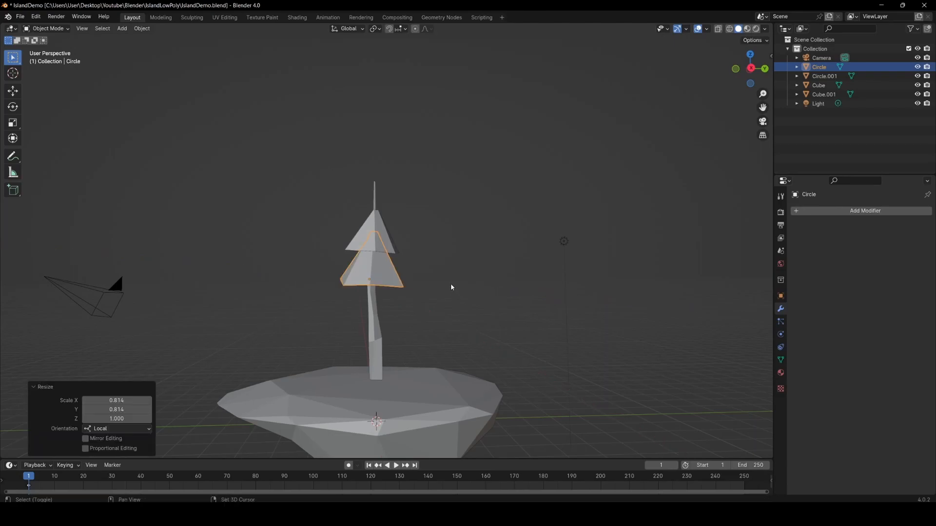
shift+middle_drag(453, 286, 449, 314)
Step: Move the upper foliage cone along the Z axis and resize it horizontally only
click(383, 267)
key(g)
key(z)
click(404, 255)
key(s)
key(shift+z)
click(417, 277)
Step: Duplicate the upper foliage cone, place the copy about 1.18 m higher over the trunk's tip, and rotate it around Z
key(r)
key(shift+d)
key(z)
click(525, 247)
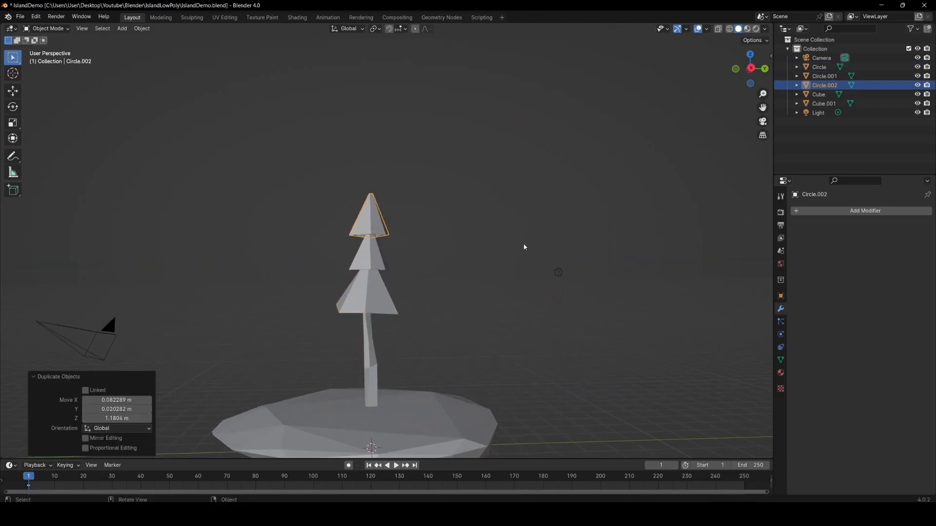
click(443, 298)
Step: Delete the top cone's underside rim faces and the linked inner faces, keeping only its outer shell
middle_drag(444, 298, 375, 188)
key(Tab)
key(2)
middle_drag(380, 181, 365, 252)
key(1)
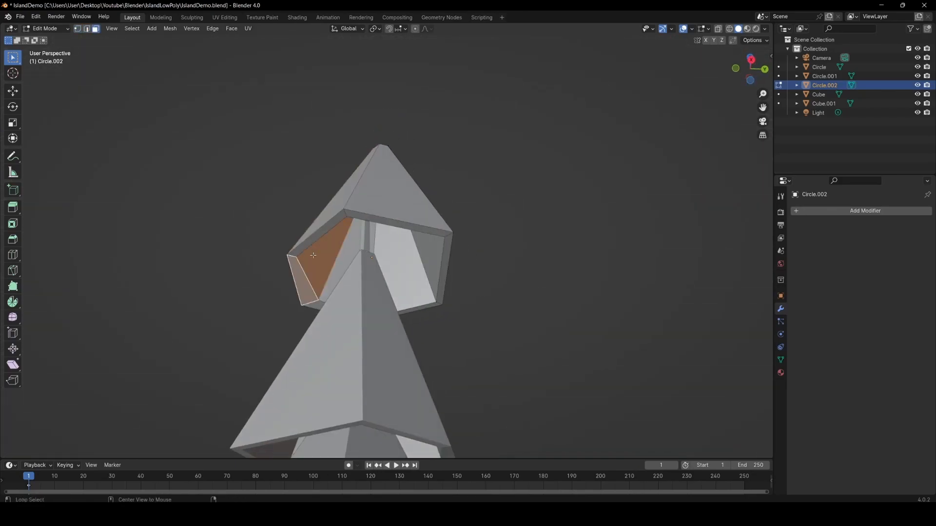
key(x)
click(278, 269)
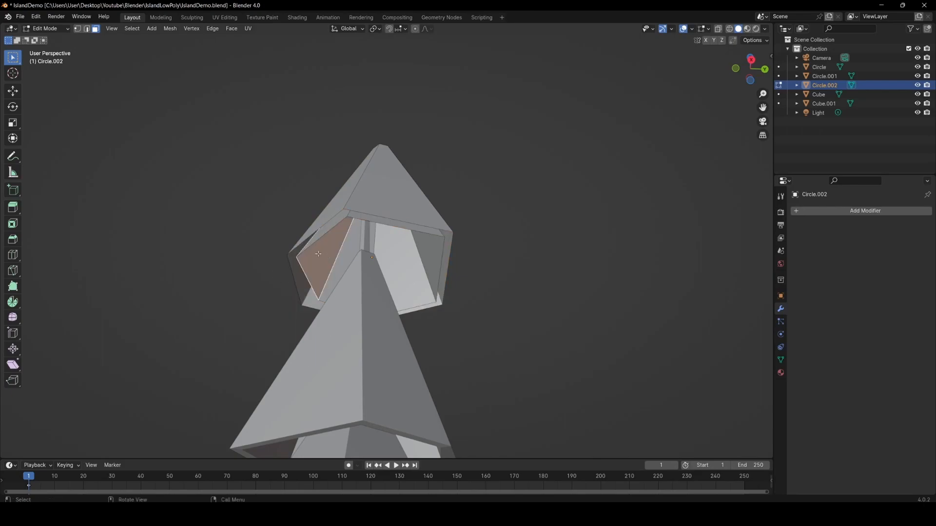
key(ctrl+l)
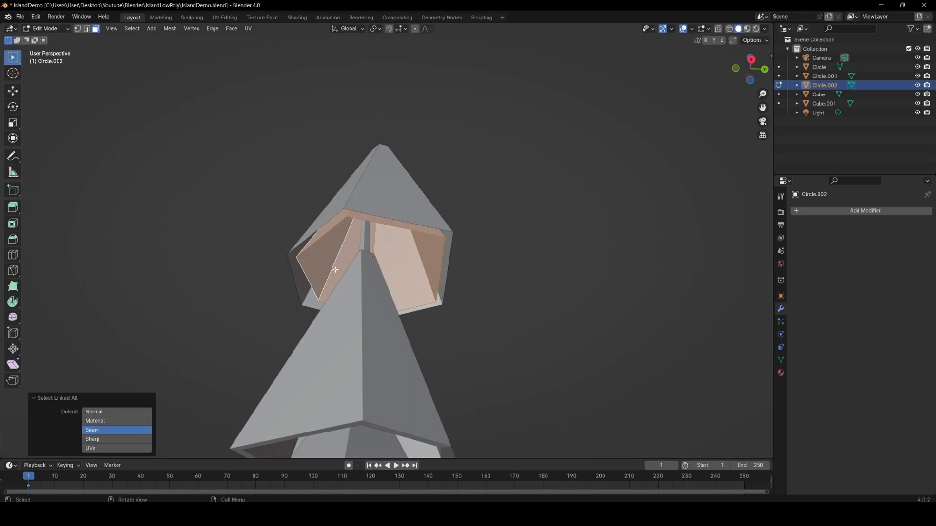
middle_drag(373, 283, 408, 286)
key(x)
click(377, 266)
Step: Slide a side edge of the top cone onto its neighbouring edge and merge the cone's vertices by distance
key(1)
middle_drag(408, 234, 385, 287)
key(g)
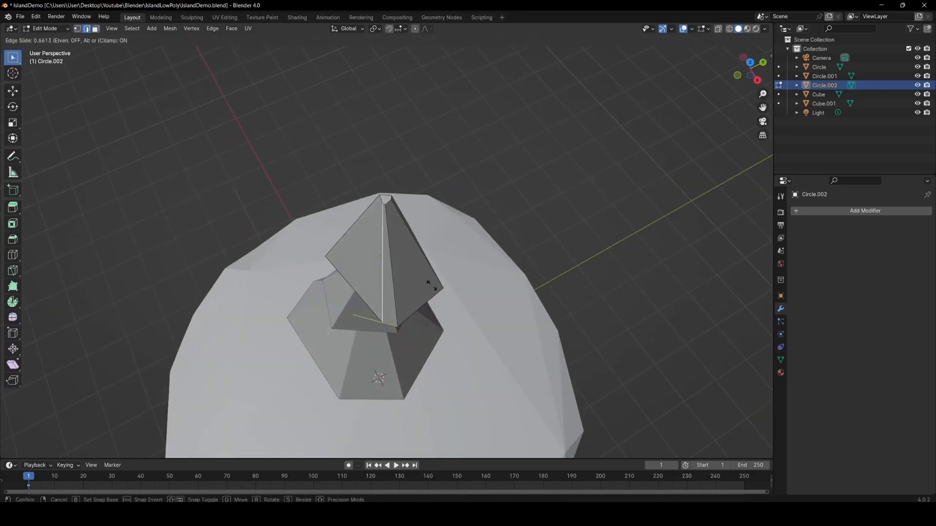
click(468, 298)
click(423, 293)
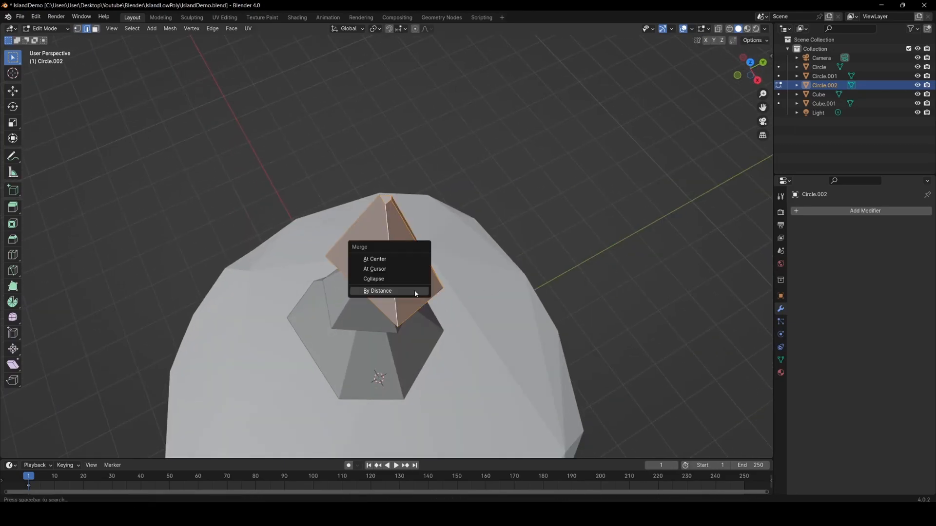
click(415, 293)
Step: Move individual bottom-rim vertices of the top cone horizontally to even out its shape
key(g)
key(shift+z)
click(341, 299)
click(442, 289)
key(g)
key(shift+z)
click(423, 287)
Step: Reposition more bottom-rim vertices on the other side of the top cone, and return to Object Mode
middle_drag(423, 288, 363, 166)
click(323, 280)
key(g)
click(362, 279)
click(365, 281)
key(g)
click(363, 287)
middle_drag(373, 297, 452, 320)
key(Tab)
scroll(376, 306, down, 5)
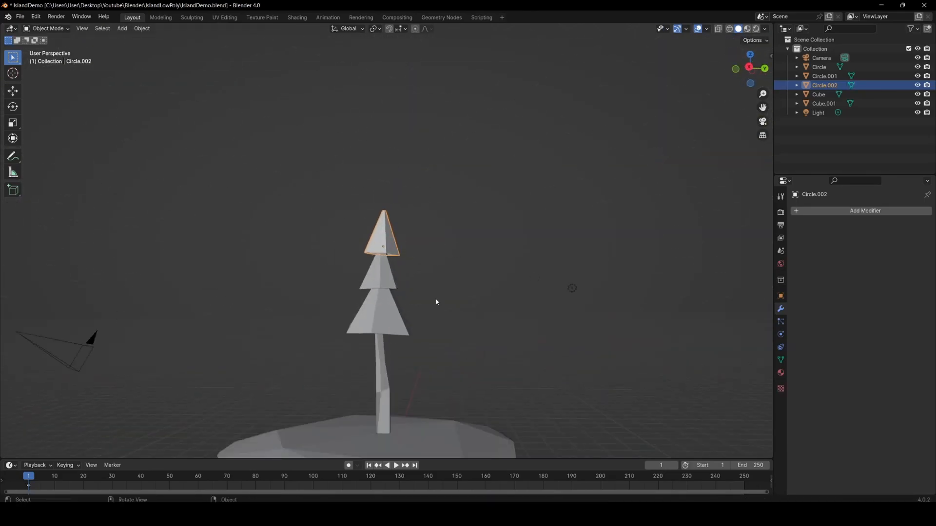
Step: Tilt the top cone by -6.28° in the current view
click(403, 265)
key(Tab)
middle_drag(387, 280, 439, 290)
key(r)
click(476, 257)
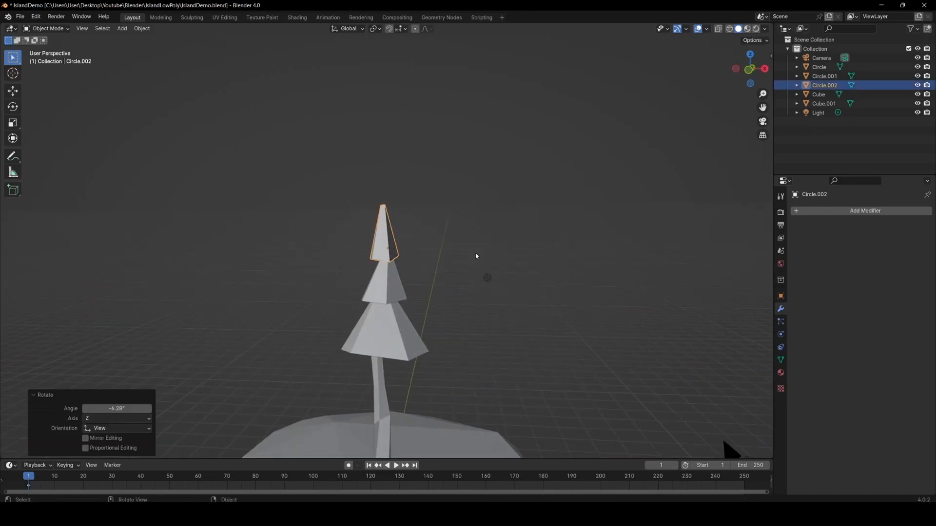
Step: Tilt and reposition the lower part of the foliage to follow the trunk's bend
middle_drag(476, 257, 444, 238)
shift+middle_drag(433, 326, 423, 300)
scroll(423, 300, up, 1)
shift+click(409, 199)
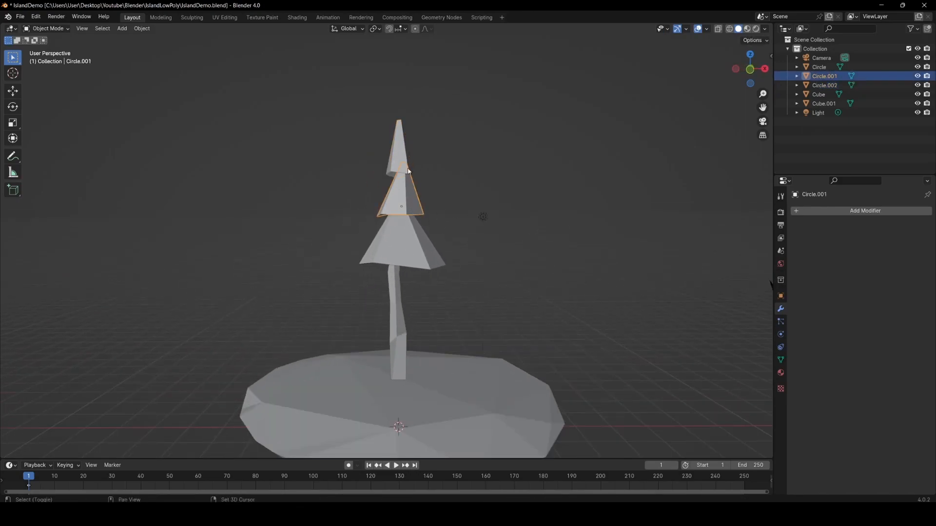
shift+click(412, 244)
key(r)
click(494, 261)
key(g)
click(494, 261)
Step: Box-select the trunk's upper vertices with X-ray enabled and move them about 0.13 m to fit inside the foliage
middle_drag(493, 260, 423, 265)
scroll(423, 265, up, 2)
click(377, 385)
key(Tab)
middle_drag(390, 312, 317, 273)
key(alt+z)
drag(330, 133, 441, 255)
key(g)
click(478, 272)
key(alt+z)
middle_drag(434, 269, 493, 305)
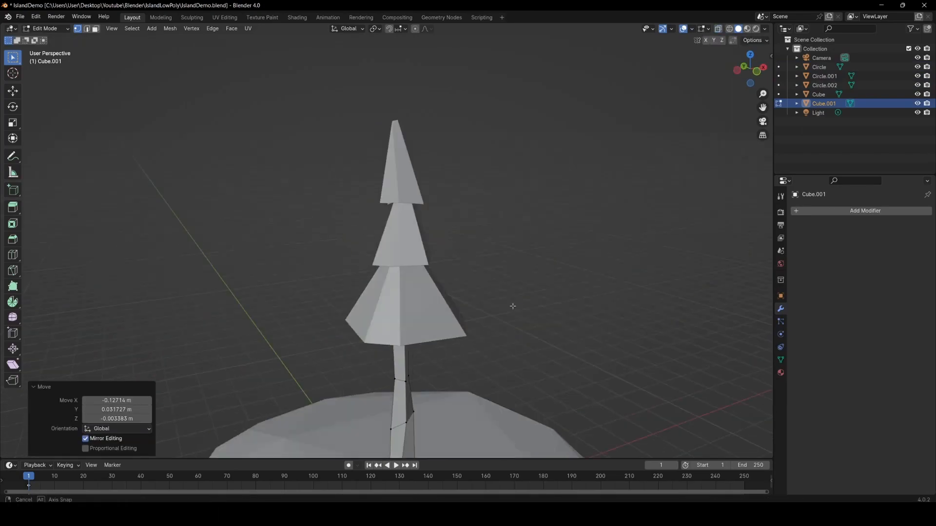
key(Tab)
Step: Tilt the top foliage cone and move it into line with the cone below
click(397, 159)
key(Tab)
key(Tab)
middle_drag(466, 225, 527, 215)
key(r)
click(529, 220)
key(g)
click(516, 247)
scroll(488, 239, down, 5)
middle_drag(439, 213, 400, 245)
Step: Reshape the top foliage cone by adjusting the vertices at its tip and around its base
scroll(399, 245, up, 3)
key(Tab)
middle_drag(445, 213, 375, 220)
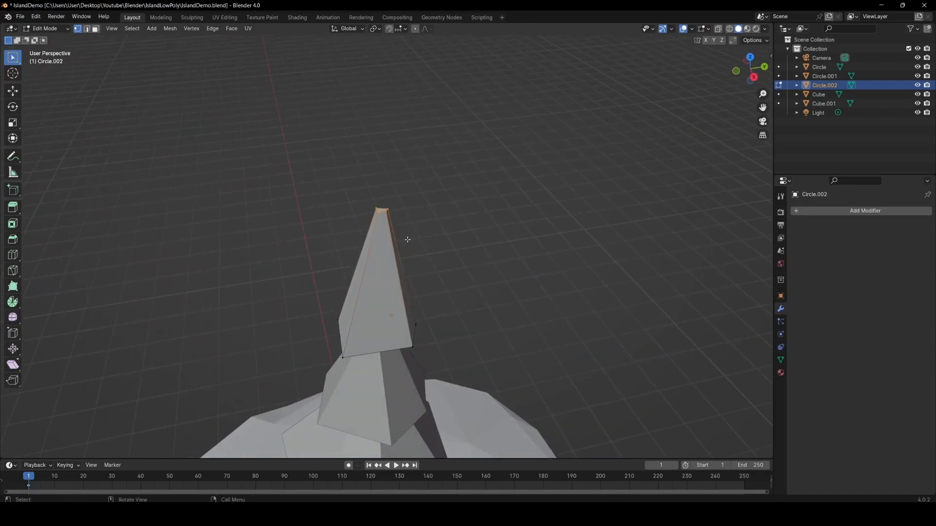
click(386, 210)
mouse_move(433, 271)
middle_down()
mouse_move(361, 282)
mouse_move(390, 255)
mouse_move(412, 286)
mouse_move(368, 263)
mouse_move(424, 266)
middle_up()
scroll(420, 257, down, 3)
scroll(400, 260, up, 5)
key(g)
click(336, 277)
double_click(371, 274)
scroll(455, 246, up, 2)
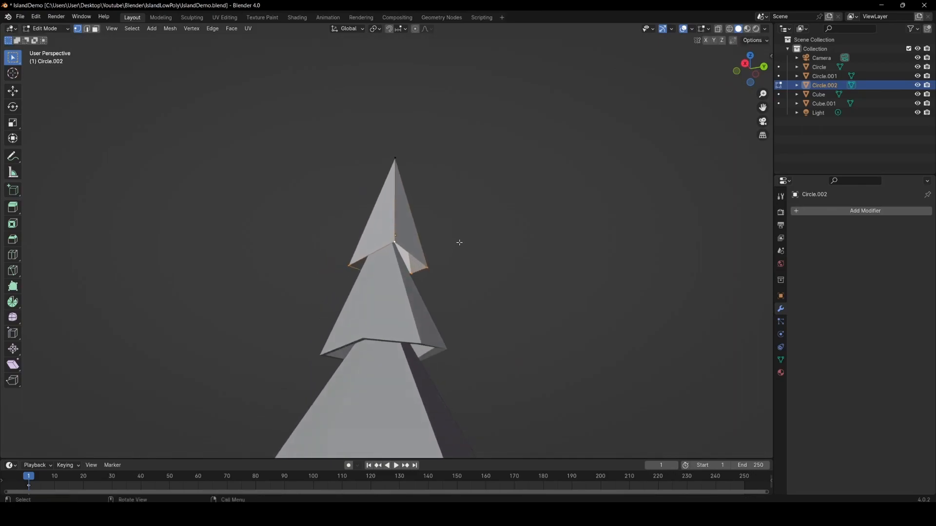
Step: Move a base vertex of the foliage to make its lower edge more irregular
key(Tab)
middle_drag(478, 256, 491, 258)
key(Tab)
click(411, 255)
middle_drag(411, 255, 376, 257)
key(g)
click(351, 259)
key(Tab)
Step: Box-select the whole tree, move it about -0.92 m along Y and raise it about 0.1 m on the island, then deselect
scroll(371, 292, down, 5)
click(452, 278)
middle_drag(452, 278, 473, 342)
scroll(457, 347, down, 4)
middle_drag(439, 312, 410, 260)
scroll(409, 244, up, 4)
drag(382, 110, 453, 294)
middle_drag(453, 294, 445, 268)
key(g)
right_click(394, 279)
key(g)
key(y)
click(400, 269)
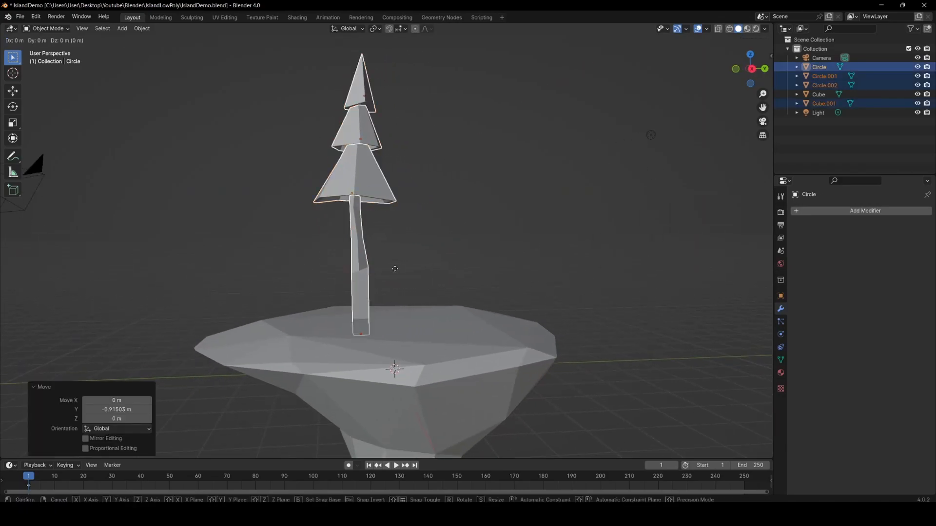
scroll(404, 273, down, 3)
middle_drag(404, 276, 423, 288)
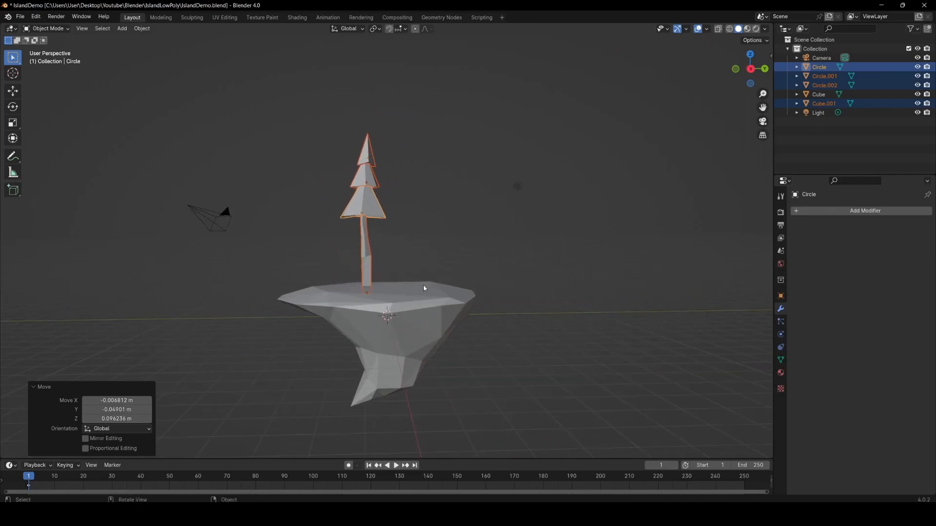
click(447, 257)
click(437, 250)
Step: Add a cube, move it up to the lower trunk and scale it down to twig thickness
middle_drag(466, 255, 431, 259)
scroll(424, 250, up, 2)
scroll(399, 293, up, 1)
scroll(437, 297, up, 3)
scroll(437, 297, up, 2)
scroll(391, 343, down, 5)
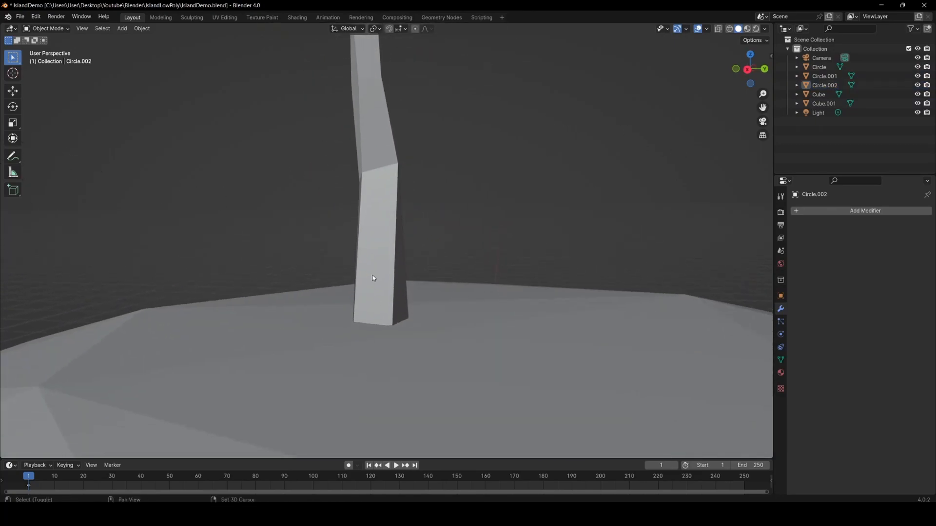
key(shift+a)
mouse_move(403, 276)
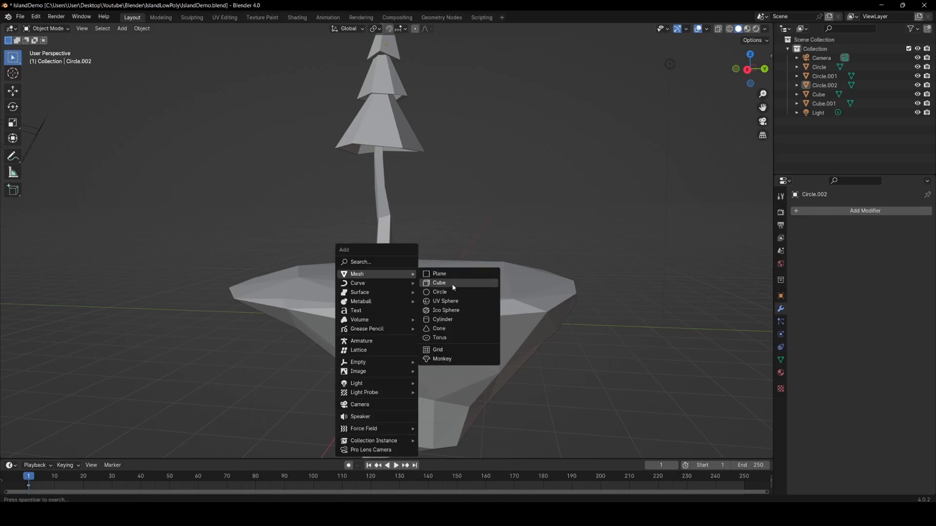
click(452, 286)
click(396, 256)
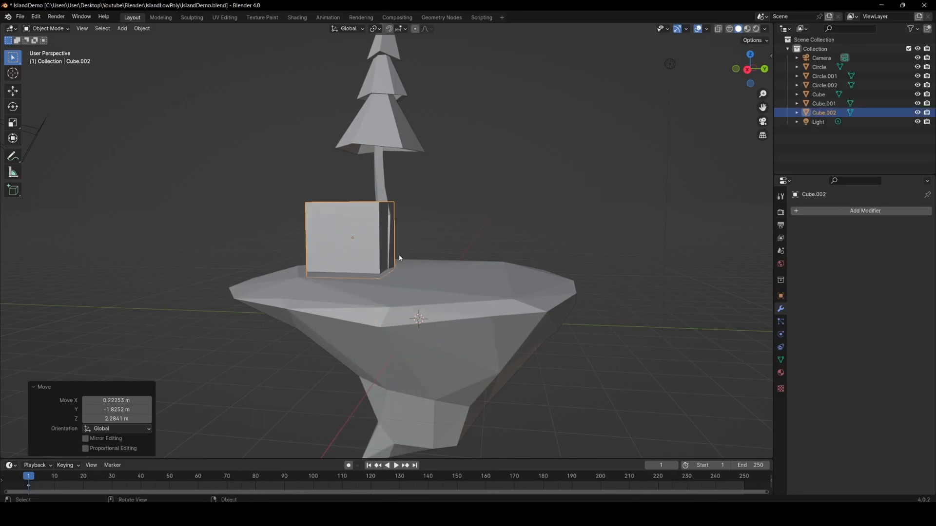
scroll(434, 278, up, 5)
key(s)
click(330, 257)
Step: Rotate the small cube 19.8° about Z and scale it by about 0.53 against the trunk's side
middle_drag(387, 269, 462, 305)
key(r)
click(496, 276)
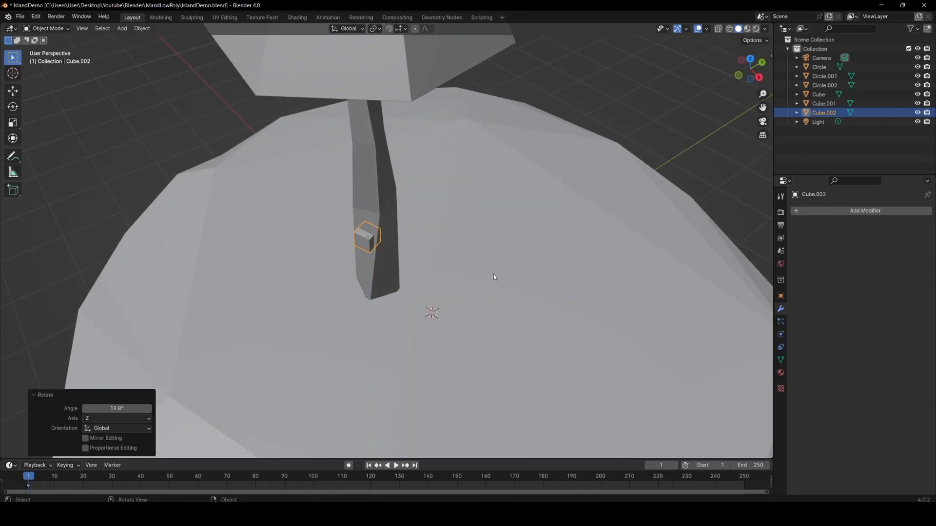
middle_drag(496, 276, 384, 260)
click(385, 241)
key(s)
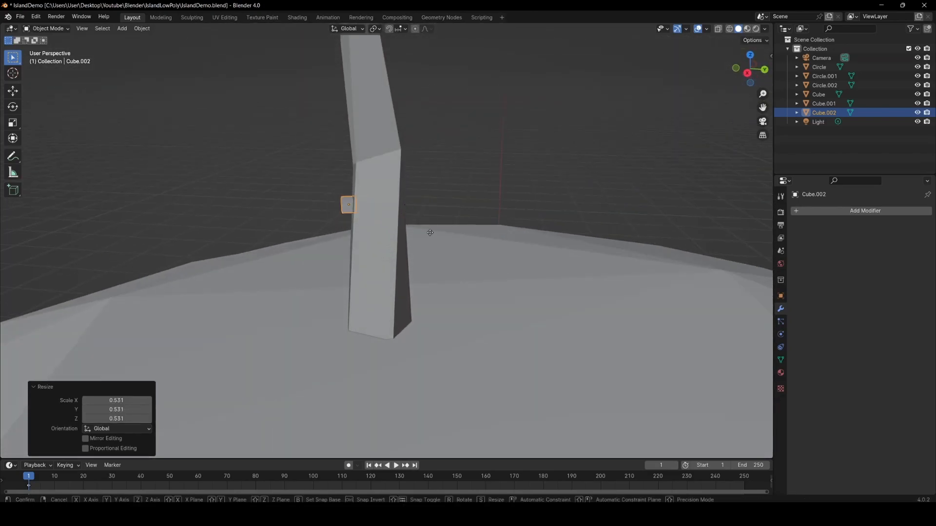
Step: Extrude the small cube's outer face away from the trunk, then rotate and move the new end upward
key(Tab)
middle_drag(430, 233, 378, 236)
middle_drag(423, 215, 386, 229)
key(e)
click(363, 237)
key(r)
click(366, 248)
key(g)
click(369, 235)
key(r)
click(410, 260)
Step: Taper the twig by shrinking its end to a point and narrowing its middle section, then return to Object Mode
click(365, 205)
middle_drag(369, 207, 351, 227)
scroll(476, 220, up, 2)
key(s)
click(448, 238)
click(445, 239)
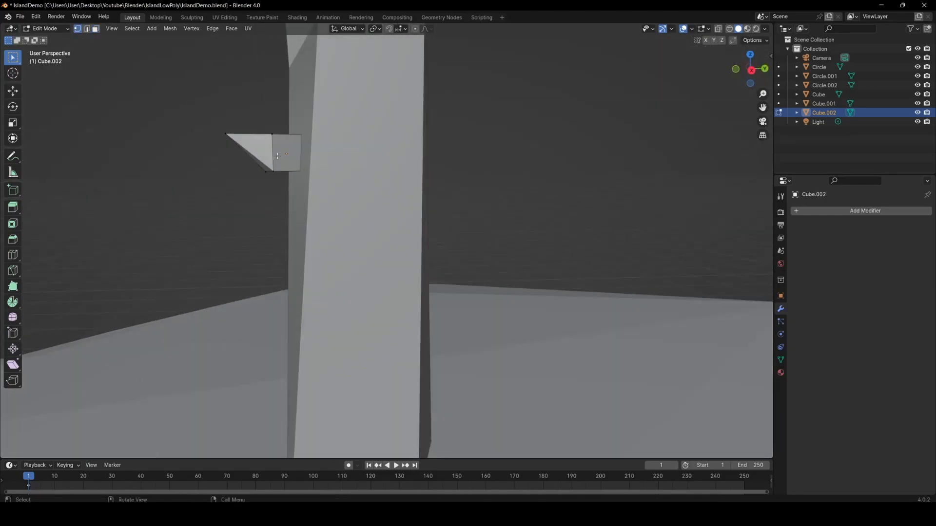
click(333, 188)
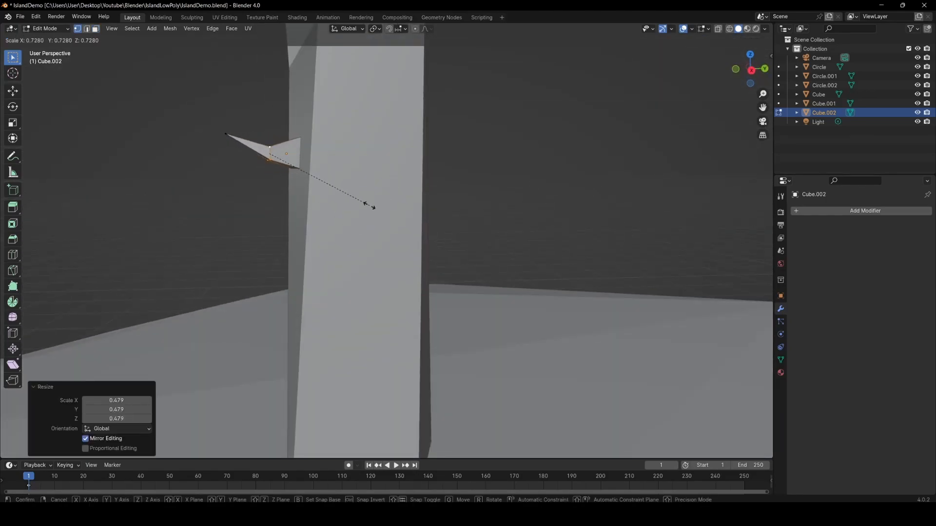
click(369, 206)
key(Tab)
middle_drag(369, 206, 348, 212)
scroll(390, 221, down, 5)
middle_drag(403, 226, 439, 214)
scroll(456, 207, down, 2)
click(458, 207)
scroll(392, 240, down, 4)
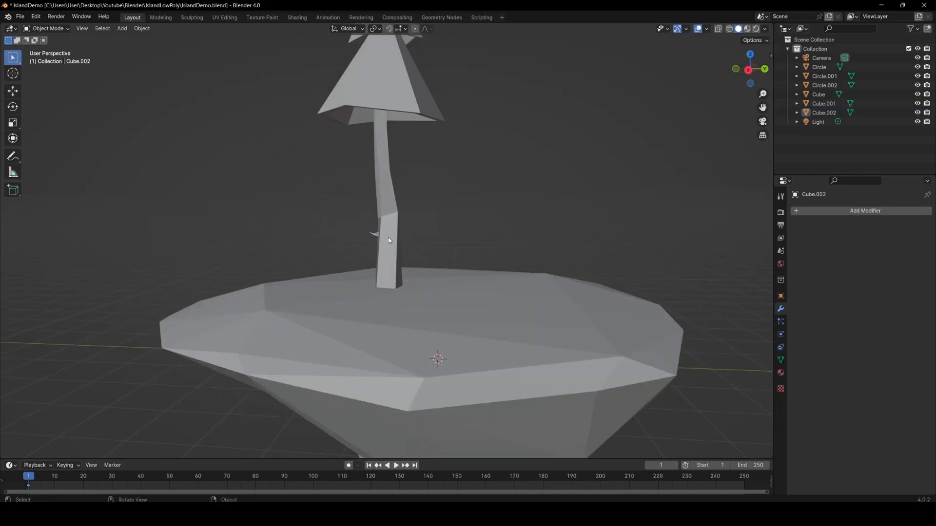
Step: Duplicate the twig onto the upper trunk and rotate the copy 156° and a further 66.1° about Z
key(shift+d)
click(417, 176)
click(372, 244)
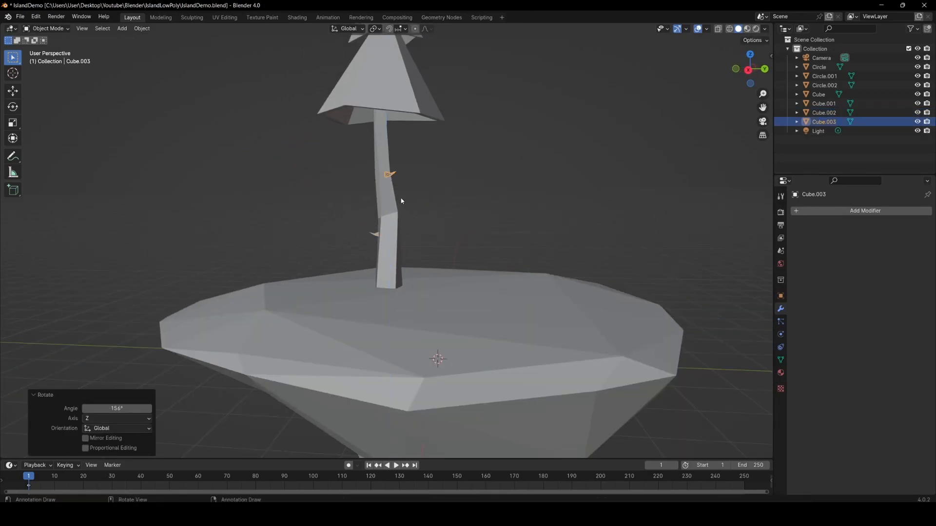
middle_drag(401, 200, 341, 209)
key(r)
middle_drag(456, 200, 484, 199)
Step: Move the copied twig up to the trunk just below the foliage and turn it -33.4° about Z
scroll(485, 198, up, 2)
key(g)
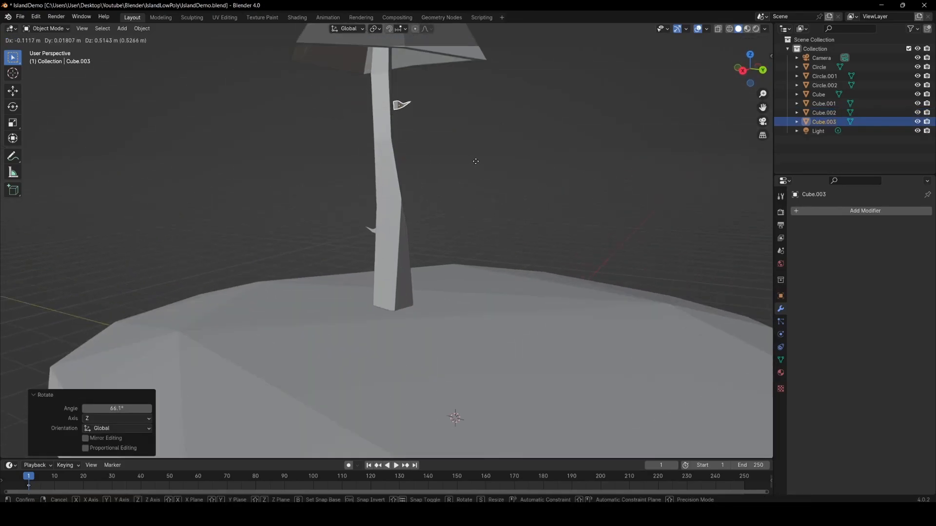
click(472, 158)
click(466, 105)
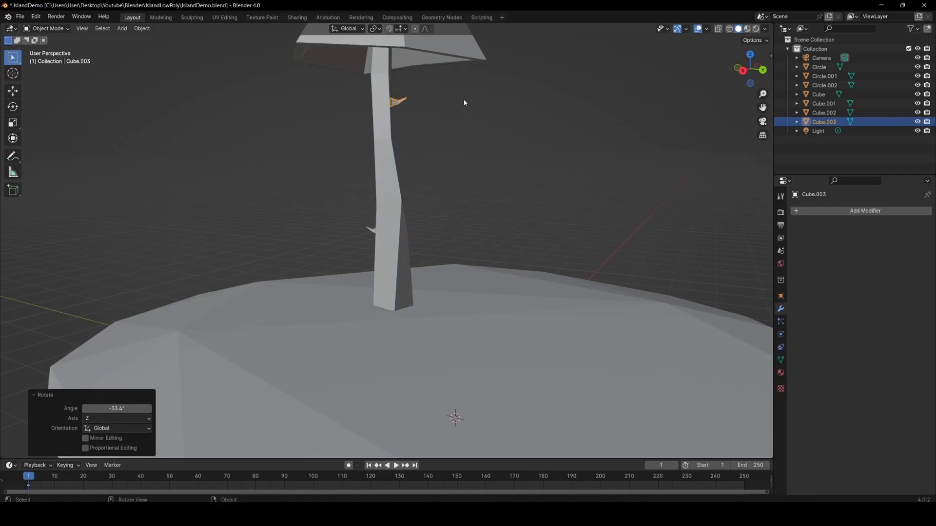
click(411, 111)
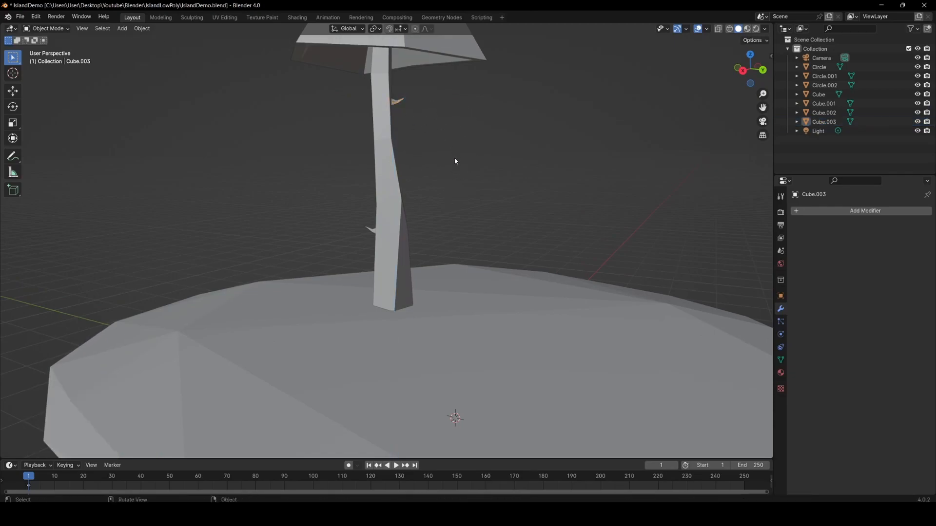
Step: Duplicate the trunk and place the copy beside the tree near the island's edge, shifting it only horizontally
scroll(445, 217, down, 6)
middle_drag(447, 249, 439, 277)
scroll(385, 313, up, 2)
middle_drag(384, 314, 335, 286)
middle_drag(393, 277, 445, 263)
key(shift+d)
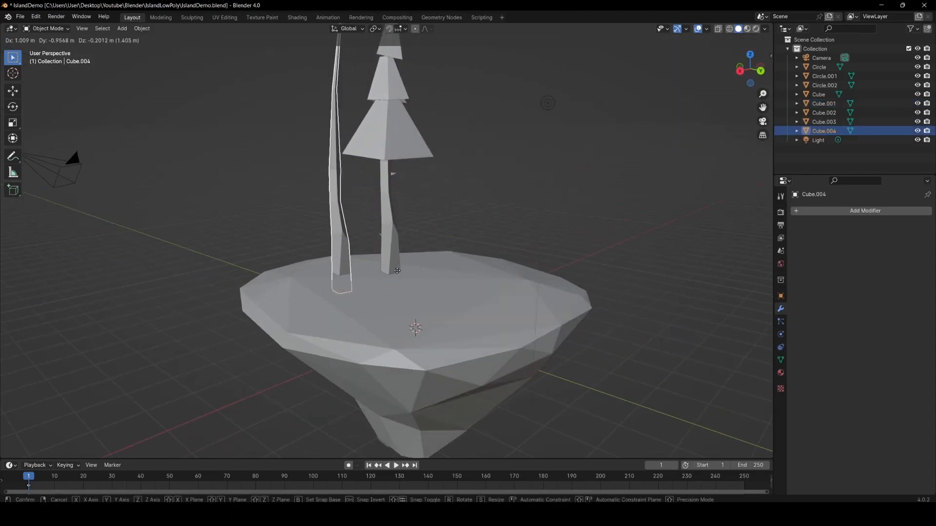
click(336, 278)
key(g)
middle_drag(337, 279, 357, 270)
key(shift+z)
click(478, 284)
Step: Box-select the copied trunk's upper vertices with X-ray enabled and delete them, leaving a short stump
key(Tab)
shift+middle_drag(322, 204, 343, 251)
scroll(342, 244, down, 1)
key(z)
click(339, 274)
mouse_move(303, 61)
mouse_down()
mouse_move(410, 194)
mouse_move(351, 246)
mouse_up()
key(x)
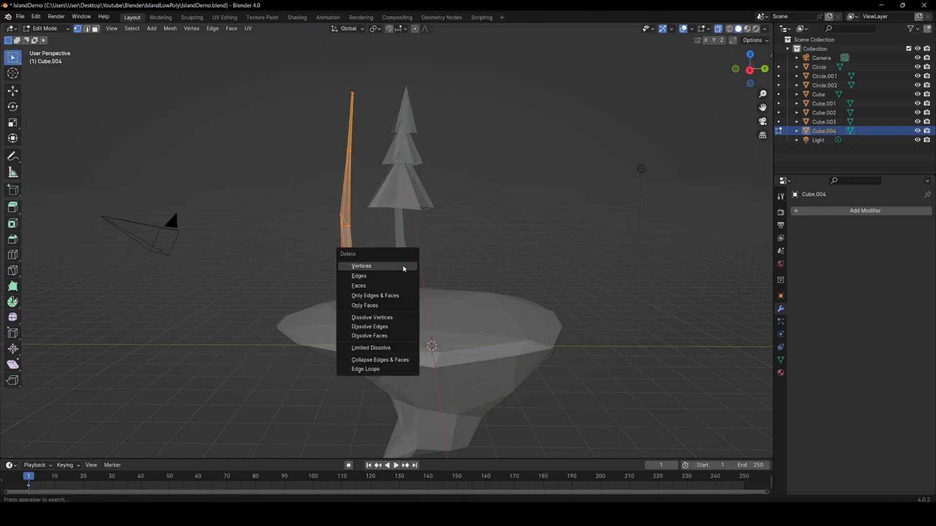
click(385, 267)
Step: Close the stump's open top with a face and return to Object Mode
middle_drag(385, 268, 417, 214)
click(413, 256)
middle_drag(412, 256, 408, 274)
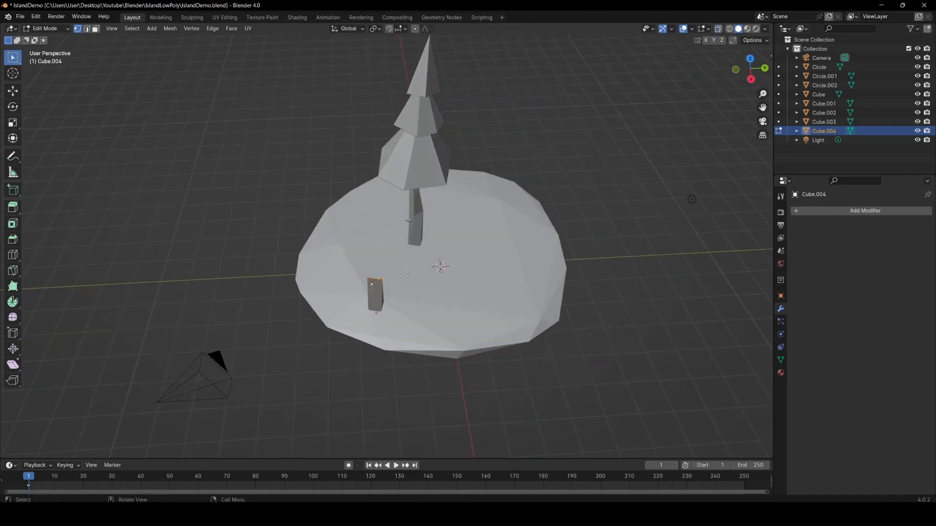
click(390, 388)
middle_drag(390, 389, 433, 254)
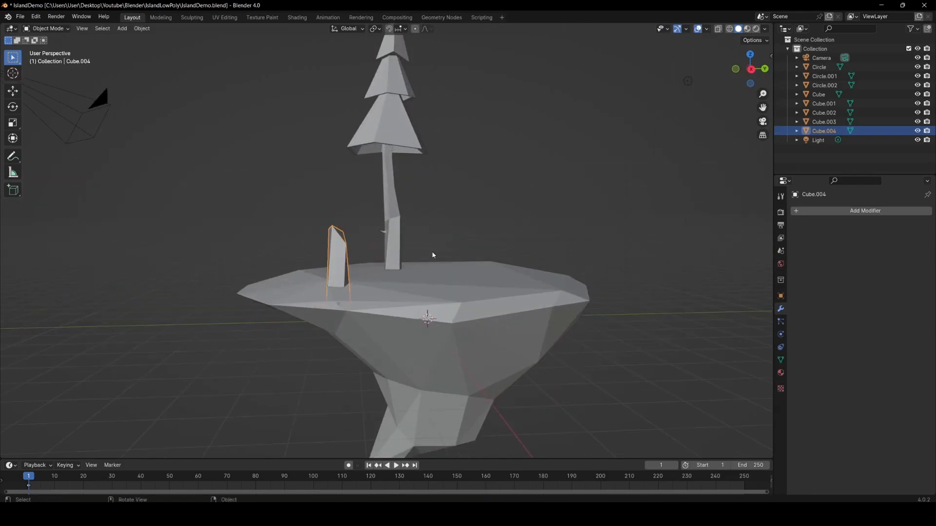
Step: Reposition the stump on the island's surface
click(467, 285)
middle_drag(467, 286, 424, 319)
key(g)
click(404, 312)
Step: Box-select the stump's bottom vertices and move them along Z to fit the island's surface
key(Tab)
drag(293, 320, 338, 355)
key(g)
key(z)
click(361, 328)
key(Tab)
Step: Move one of the stump's top vertices to make the cut uneven, then leave Edit Mode and deselect
middle_drag(390, 364, 357, 337)
key(Tab)
click(318, 284)
key(g)
click(316, 289)
key(Tab)
click(407, 240)
Step: Duplicate the lower twig on the tree trunk and place the copy near the stump
middle_drag(405, 239, 358, 299)
click(361, 254)
shift+middle_drag(432, 293, 476, 215)
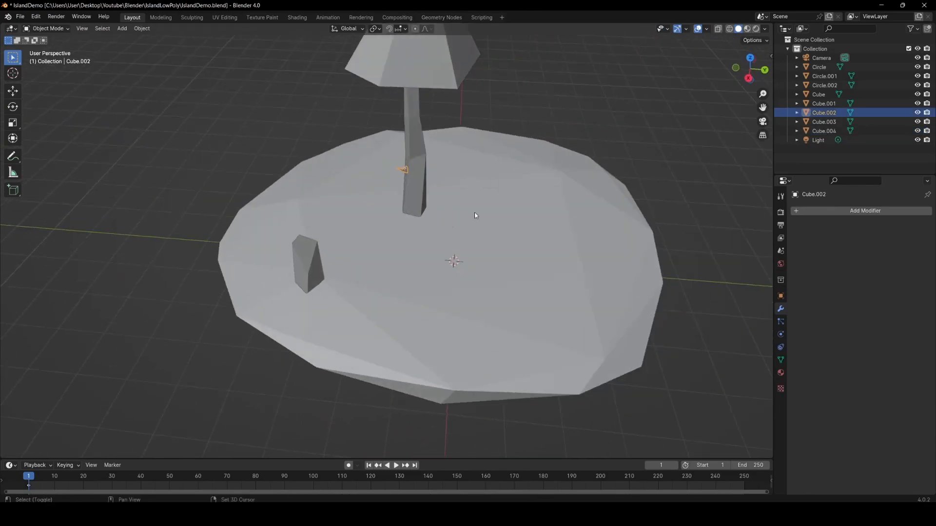
key(shift+d)
click(344, 334)
middle_drag(385, 266, 430, 247)
Step: Place the 3D cursor on the stump's side and snap the duplicated twig to it
shift+right_click(379, 305)
key(shift+s)
click(360, 260)
middle_drag(368, 288, 390, 292)
Step: Box-select the stump's bottom vertices with X-ray on and move them to adjust its base, then return to Object Mode
click(408, 282)
key(Tab)
key(alt+z)
drag(384, 293, 413, 319)
key(g)
click(388, 316)
key(Tab)
key(alt+z)
Step: Deselect everything and reset the 3D cursor to the world origin
middle_drag(429, 336, 436, 295)
key(Tab)
key(Tab)
middle_drag(390, 273, 429, 312)
click(555, 185)
scroll(390, 283, down, 5)
middle_drag(341, 318, 305, 279)
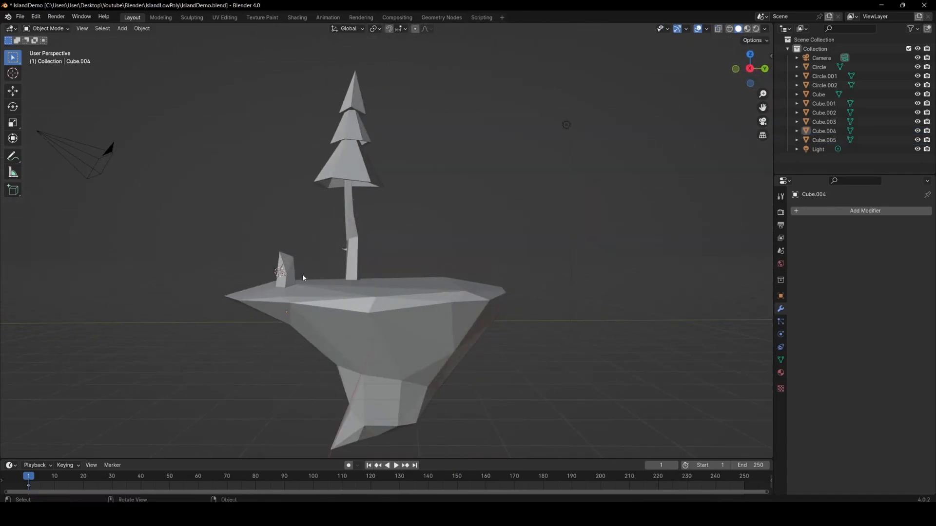
click(396, 292)
click(432, 253)
key(shift+c)
middle_drag(439, 258, 434, 320)
scroll(388, 322, up, 4)
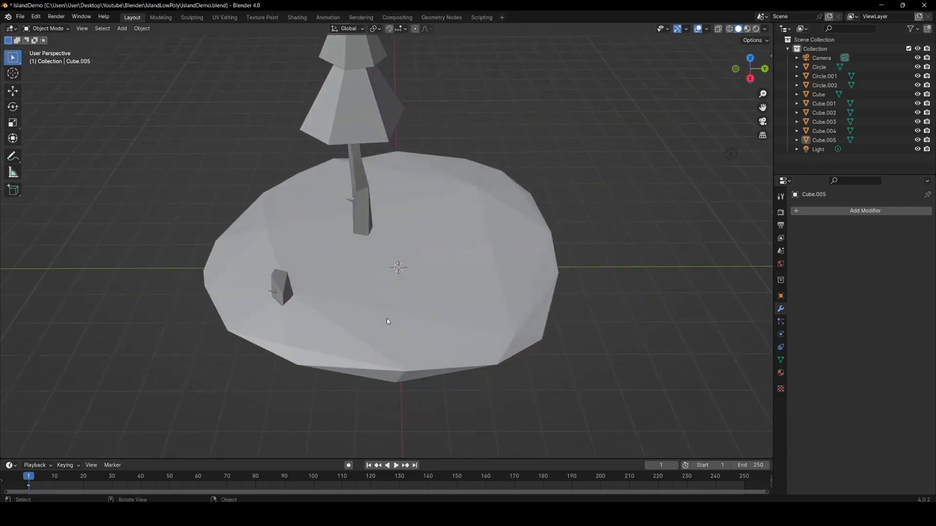
Step: Add a cube for a rock and move it above the island's surface beside the tree
scroll(415, 284, up, 2)
shift+middle_drag(409, 249, 428, 288)
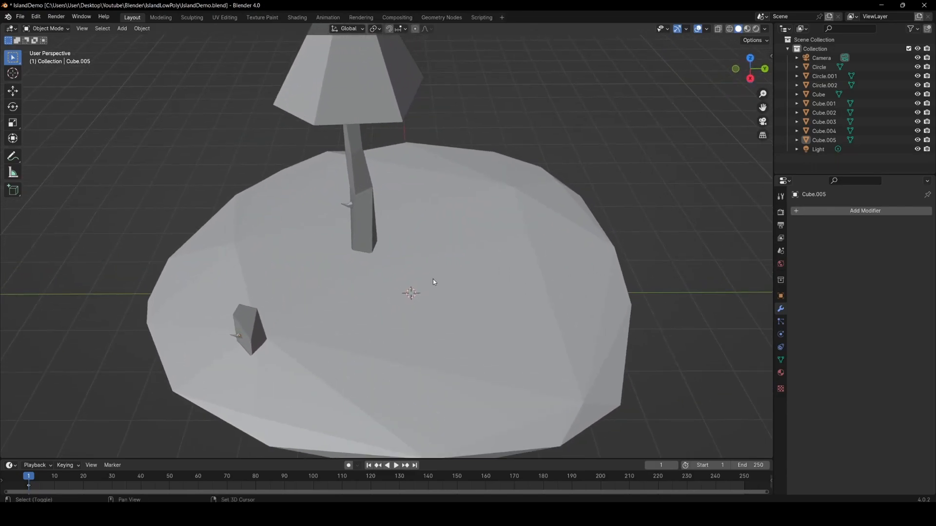
key(shift+a)
mouse_move(432, 280)
click(473, 291)
middle_drag(468, 312, 492, 259)
key(g)
key(z)
click(437, 229)
key(ctrl+z)
key(g)
click(463, 274)
Step: Give the new cube a level 1 Subdivision modifier and apply it
key(ctrl+1)
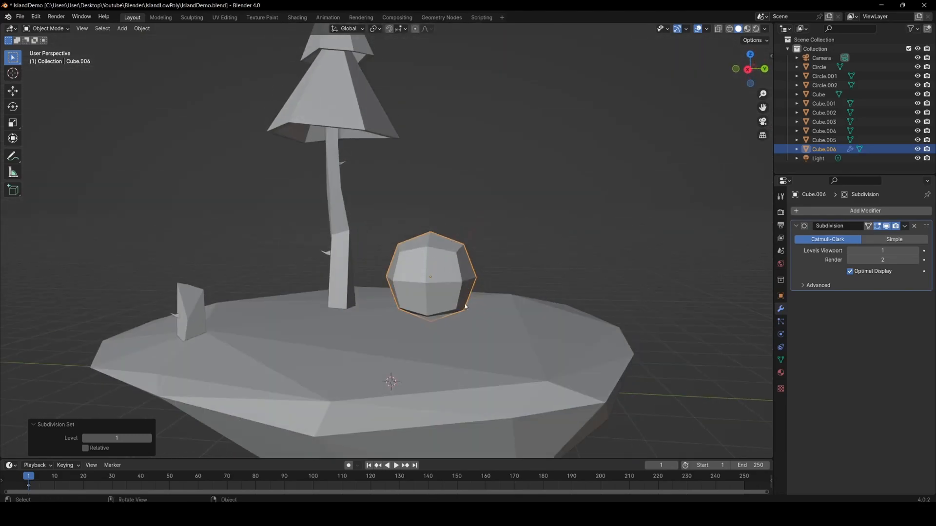
middle_drag(470, 298, 369, 306)
middle_drag(512, 232, 520, 299)
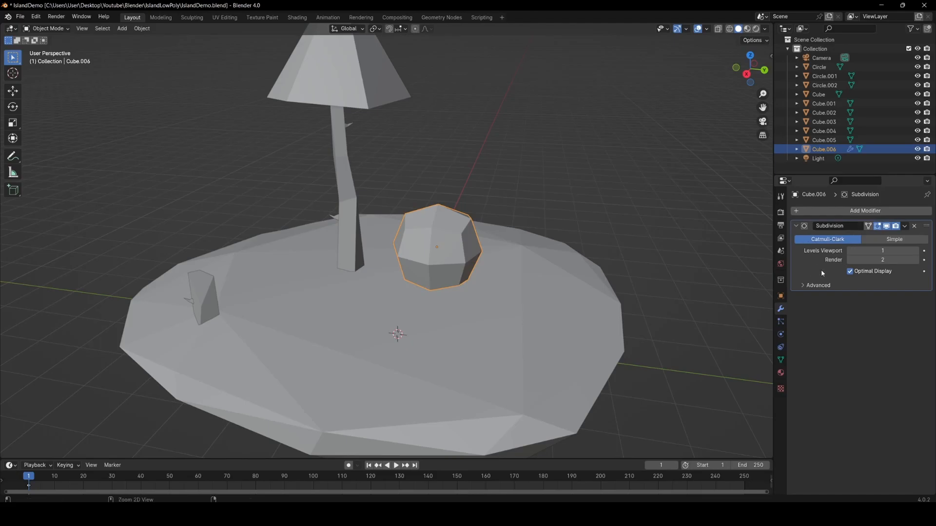
key(ctrl+a)
Step: Flatten the rock's mesh by scaling it along Z in Edit Mode
middle_drag(603, 271, 624, 259)
key(Tab)
key(s)
key(z)
click(591, 277)
Step: Enable proportional editing and pull one of the rock's side vertices outward in the horizontal plane
click(396, 244)
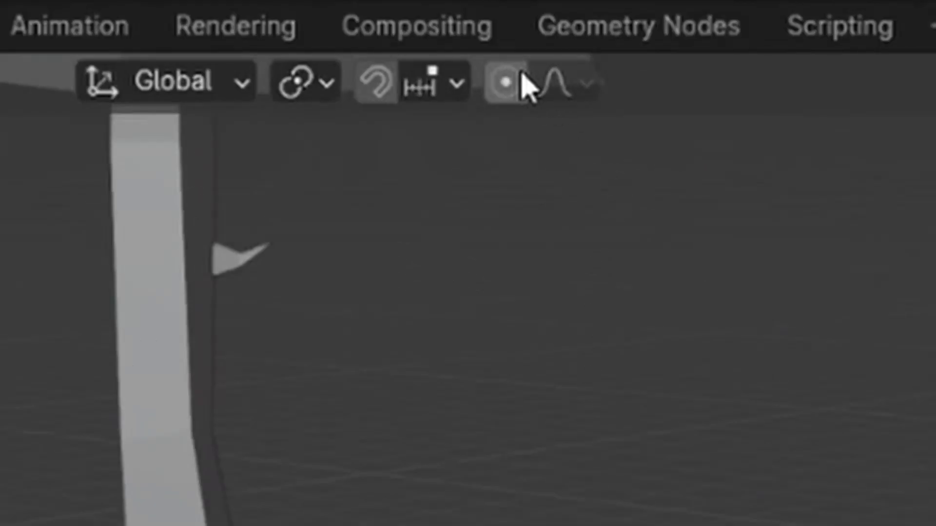
click(507, 83)
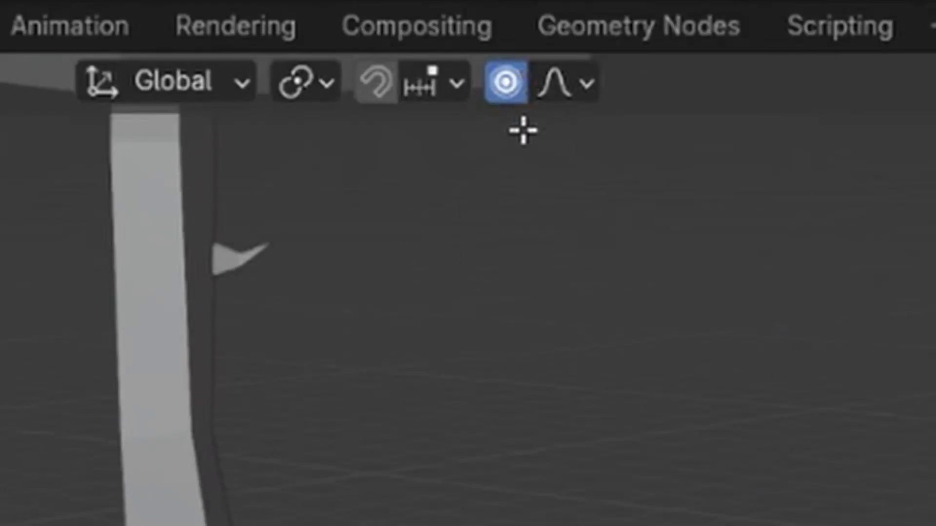
key(g)
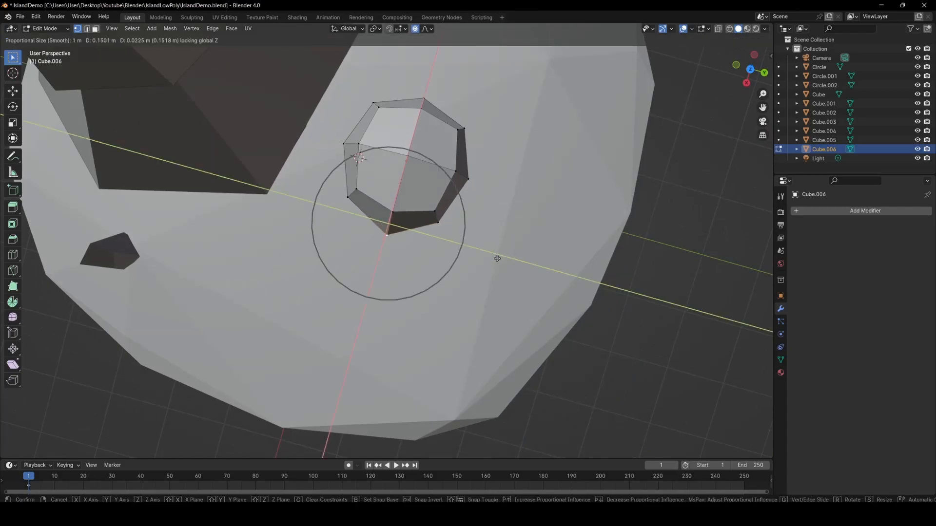
click(485, 273)
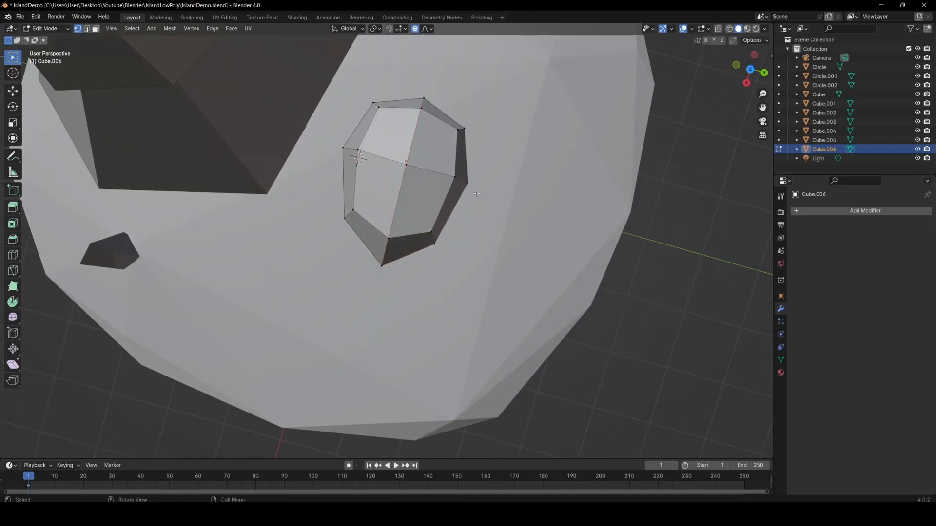
Step: Move an upper vertex of the rock with a proportional size of about 2.36 m, then return to Object Mode
middle_drag(446, 192, 464, 176)
key(g)
scroll(475, 187, down, 3)
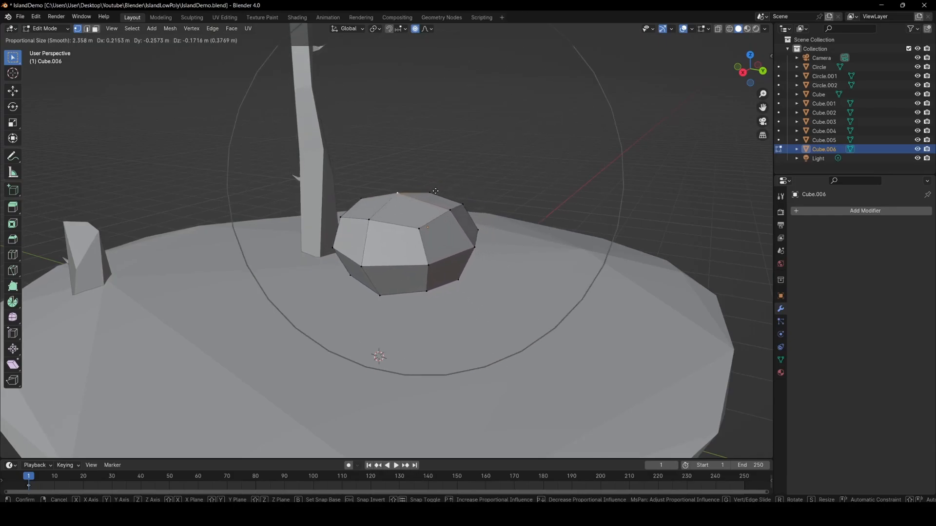
click(421, 224)
middle_drag(421, 223, 425, 215)
key(Tab)
Step: Slide several of the rock's vertices along their edges in Edit Mode to make its facets irregular
key(Tab)
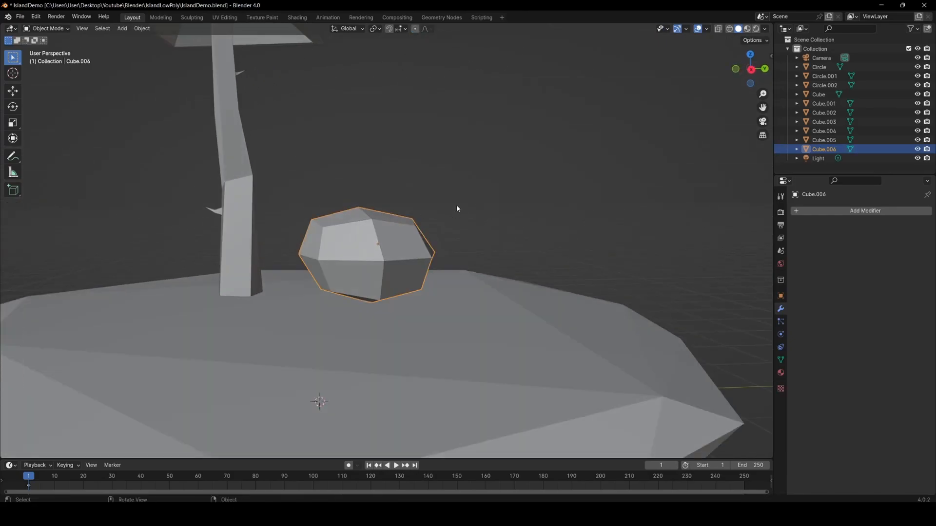
key(g)
key(g)
click(324, 270)
middle_drag(423, 243, 389, 259)
click(374, 231)
key(g)
key(g)
click(359, 252)
click(469, 231)
key(g)
key(g)
click(475, 211)
click(512, 203)
Step: Slide two more vertices along their edges on another side of the rock
middle_drag(510, 205, 415, 228)
key(g)
key(g)
click(501, 296)
click(334, 275)
middle_drag(336, 272, 366, 270)
key(g)
key(g)
click(410, 243)
Step: Flatten the rock's bottom vertices along Z, raise them along Z, and return to Object Mode
click(378, 196)
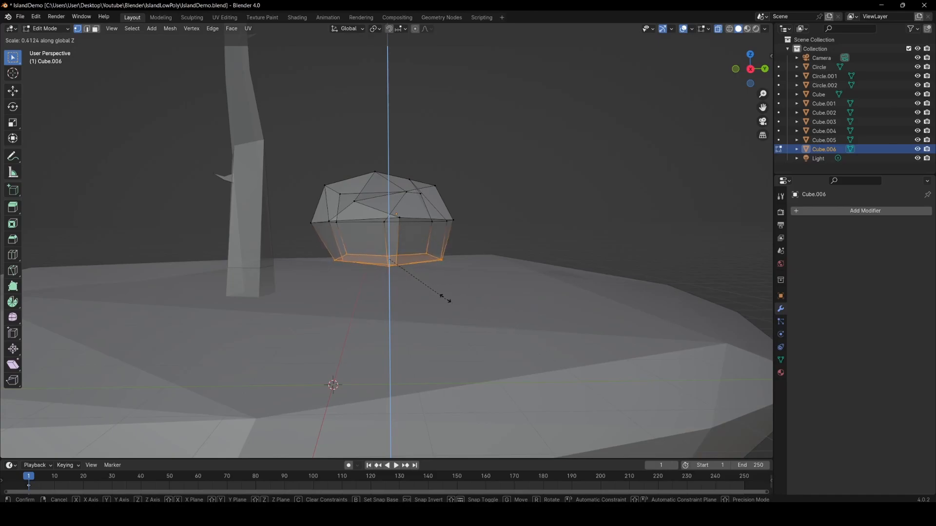
click(426, 286)
key(g)
key(z)
click(435, 263)
key(Tab)
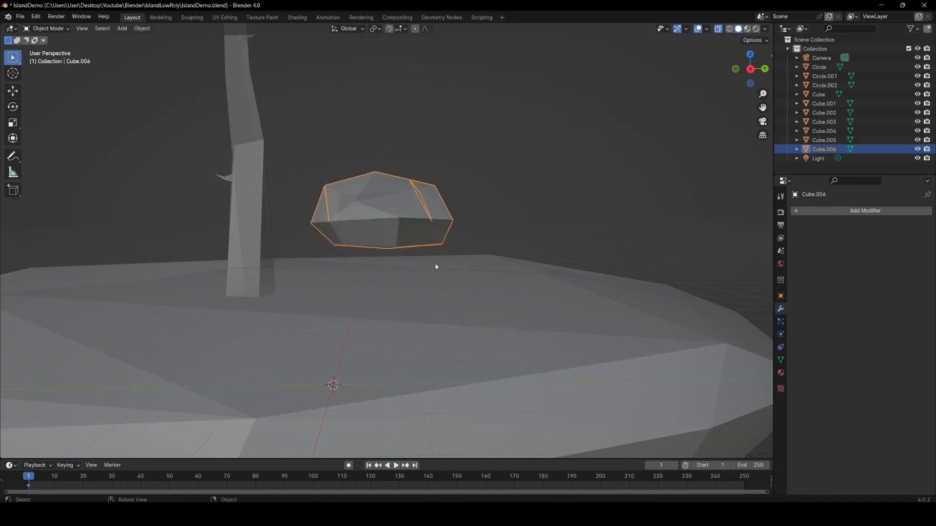
Step: Lower the rock into the island's surface and reposition one of its vertices in Edit Mode
key(g)
click(443, 312)
middle_drag(443, 312, 437, 336)
key(Tab)
click(387, 247)
key(g)
click(294, 331)
key(Tab)
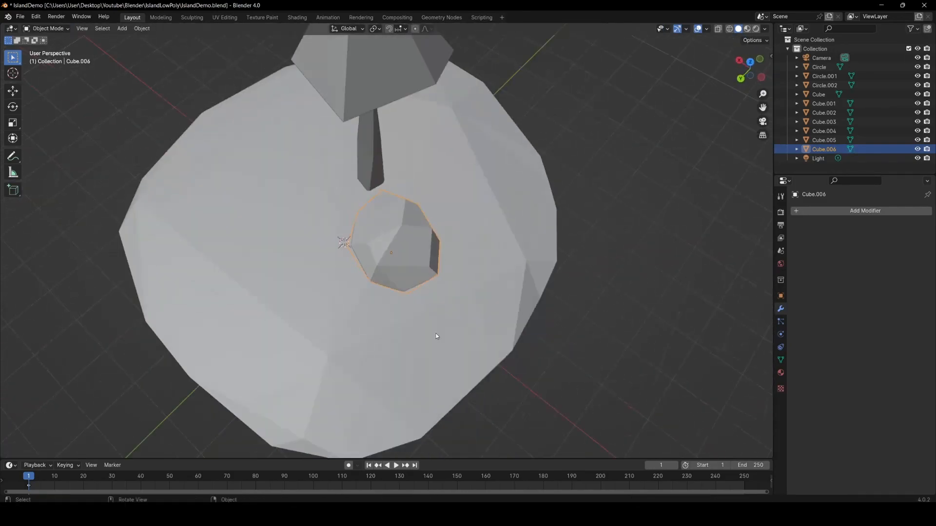
Step: Scale the rock to about 0.85 and move it closer to the tree trunk
key(s)
click(487, 302)
middle_drag(487, 302, 538, 243)
key(g)
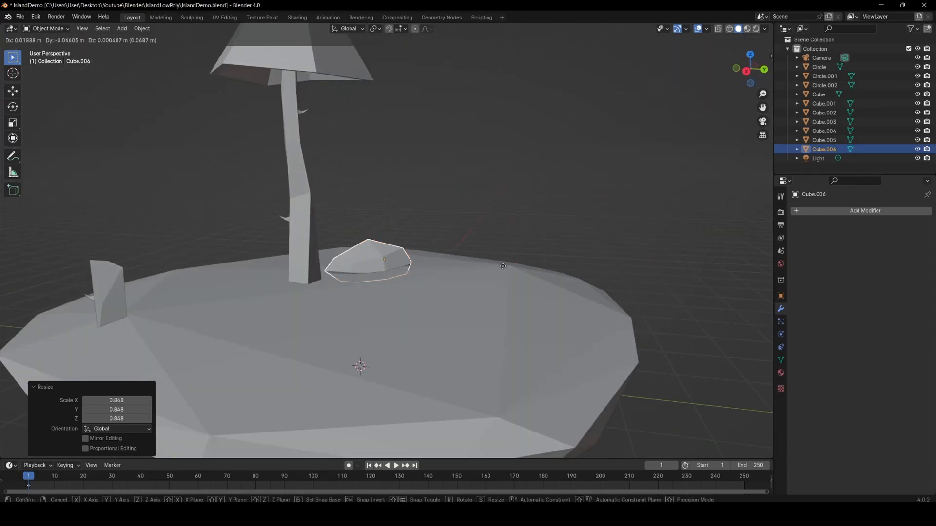
Step: Slide two of the rock's front vertices along their edges
key(shift+v)
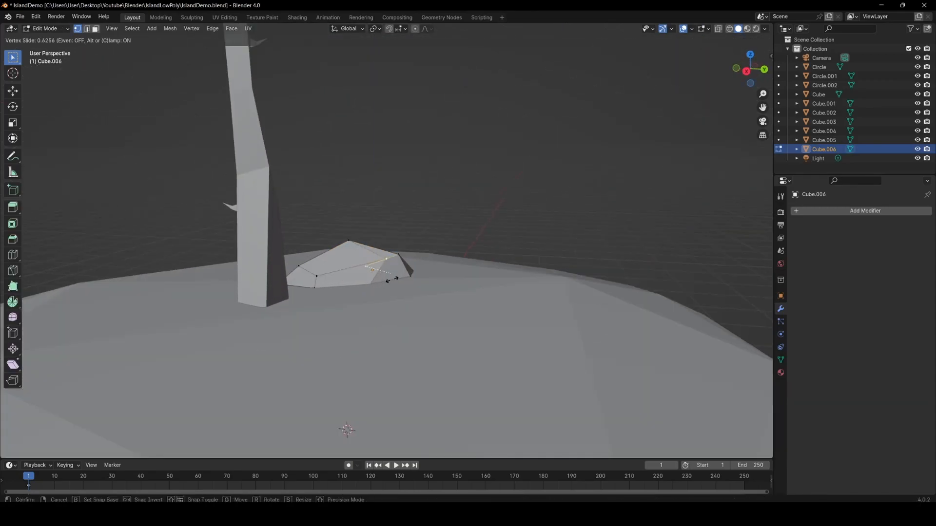
click(392, 279)
click(315, 275)
key(g)
key(g)
click(317, 276)
Step: Move a front vertex of the rock freely and adjust it in the horizontal plane
key(g)
click(360, 279)
middle_drag(362, 279, 369, 302)
key(g)
key(shift+z)
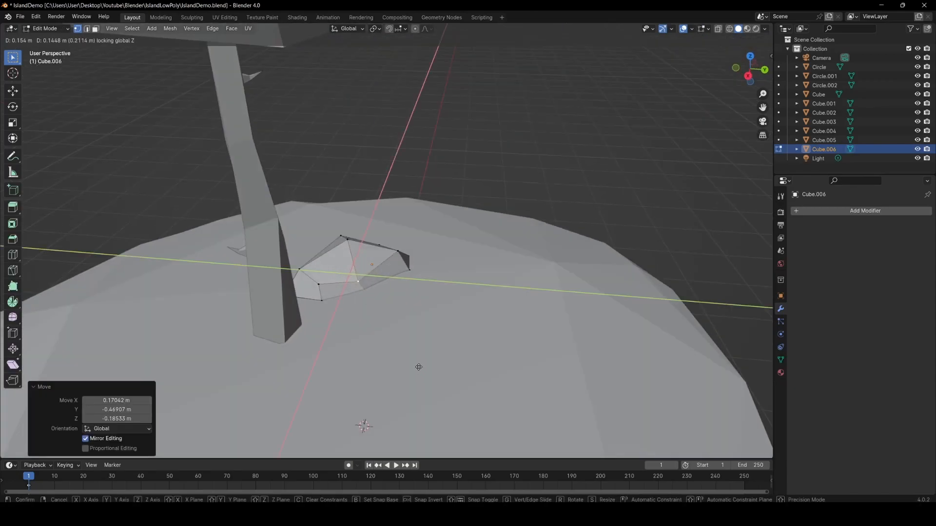
click(418, 368)
Step: Reposition another of the rock's vertices to refine its outline, then leave Edit Mode
key(alt+z)
key(z)
mouse_move(359, 341)
middle_down()
mouse_move(439, 324)
mouse_move(376, 298)
middle_up()
click(384, 274)
key(g)
click(441, 322)
key(Tab)
key(ctrl+a)
click(376, 307)
Step: Make a final vertex adjustment to the rock, return to Object Mode and deselect it
key(Tab)
key(Tab)
key(g)
middle_drag(358, 254, 481, 233)
click(453, 268)
key(Tab)
key(ctrl+a)
click(481, 234)
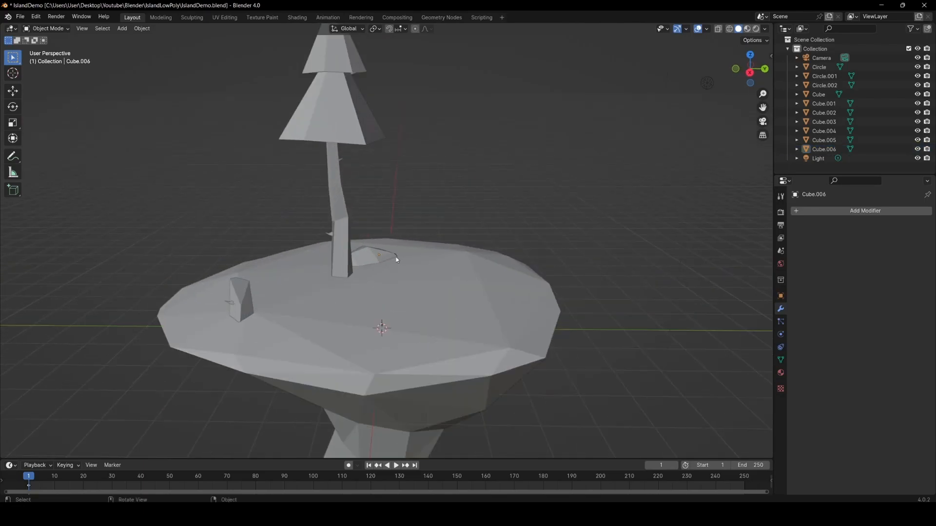
Step: Slide a vertex of the rock behind the trunk along its edge, then return to Object Mode
click(395, 257)
key(Tab)
scroll(419, 265, up, 6)
shift+middle_drag(449, 290, 549, 362)
shift+middle_drag(404, 313, 382, 254)
click(386, 259)
key(g)
key(g)
click(340, 274)
key(Tab)
Step: Scale the island along the Z axis and apply its transformation
scroll(419, 263, down, 7)
click(444, 239)
middle_drag(444, 239, 305, 356)
click(401, 270)
click(403, 261)
key(s)
key(z)
click(458, 240)
key(ctrl+a)
click(447, 260)
key(ctrl+a)
click(389, 294)
Step: Select the tree and the other objects on the island together, apply their transformations and deselect them
click(348, 206)
middle_drag(348, 206, 367, 238)
drag(342, 151, 420, 335)
shift+drag(301, 150, 427, 336)
key(ctrl+a)
middle_drag(401, 316, 403, 294)
click(420, 265)
click(409, 230)
middle_drag(409, 230, 413, 266)
Step: Duplicate the rock about 1.32 m in X and -1.48 m in Y to the trunk's other side, and rotate the copy about Z
scroll(414, 266, up, 4)
scroll(413, 266, up, 5)
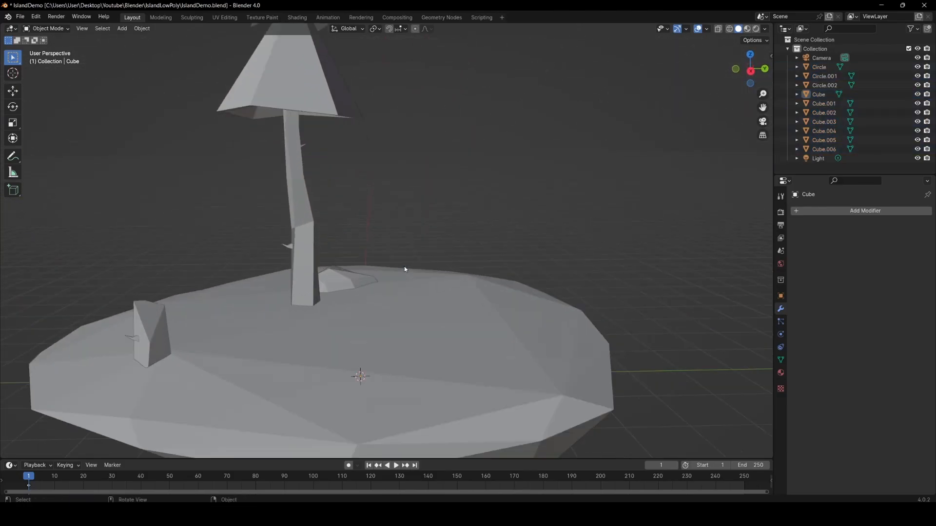
click(332, 293)
key(shift+d)
key(shift+z)
click(155, 340)
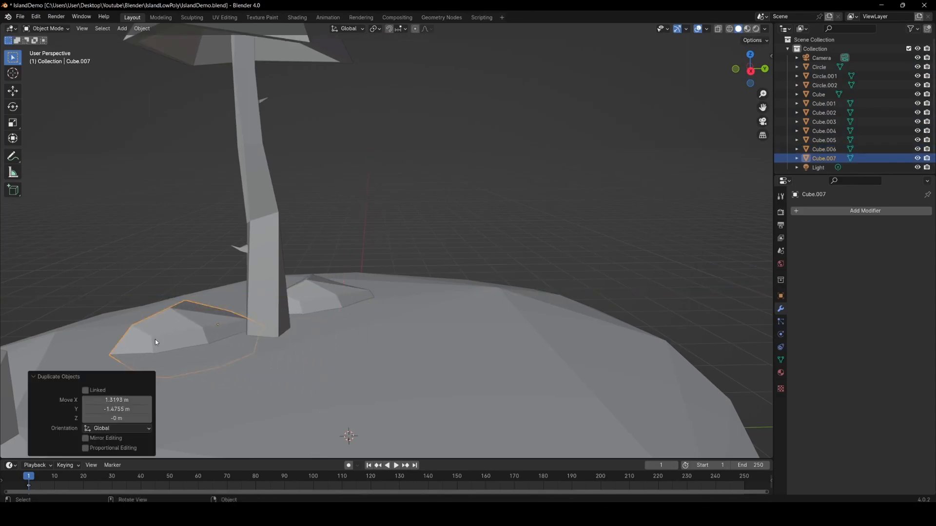
shift+middle_drag(233, 379, 284, 349)
key(r)
key(z)
click(361, 315)
Step: Move several vertices of the duplicated rock to give it a different shape, then leave Edit Mode
key(Tab)
middle_drag(292, 302, 302, 301)
click(229, 285)
key(g)
click(239, 298)
click(240, 300)
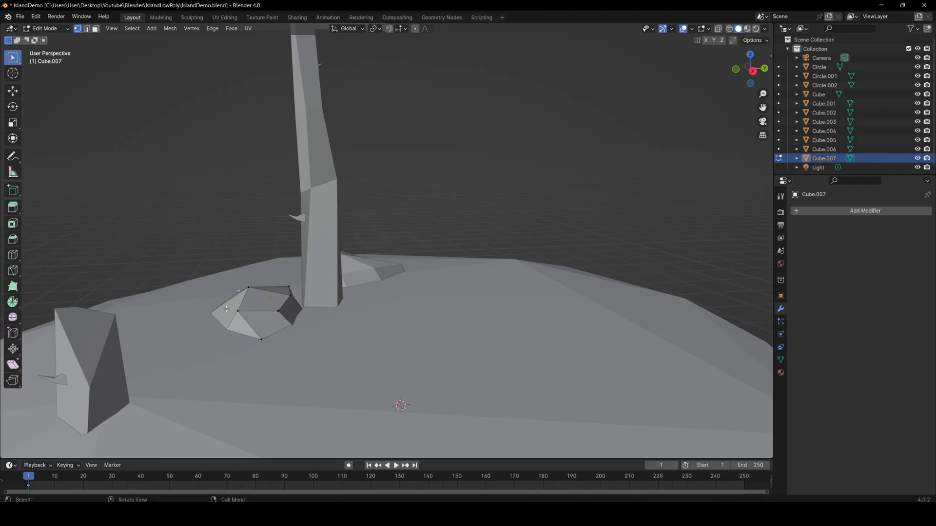
key(g)
middle_drag(274, 297, 263, 319)
key(g)
click(252, 324)
key(Tab)
Step: Scale the duplicated rock down to about 0.784 and rotate it about the Z axis
key(s)
key(shift+z)
click(322, 346)
key(r)
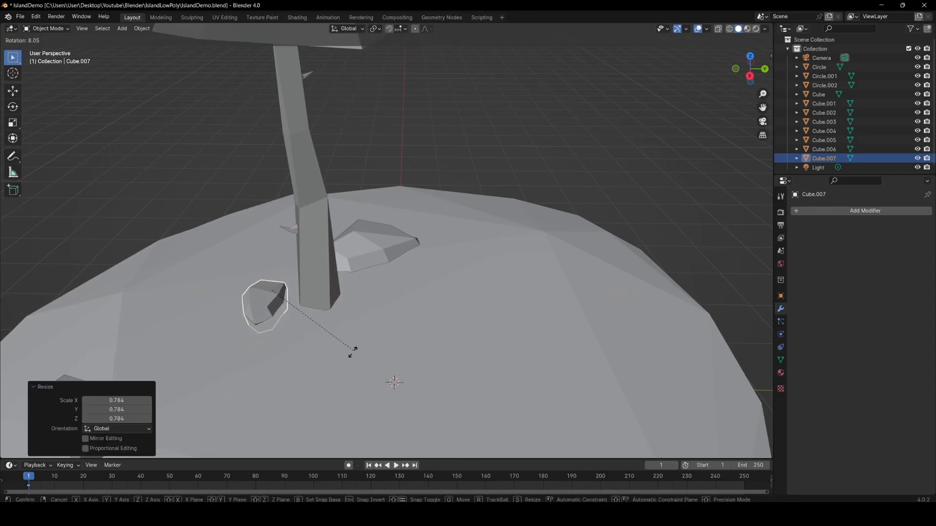
key(z)
click(248, 347)
Step: Turn the smaller rock further about Z and shift it in the horizontal plane close to the trunk's base
key(r)
key(z)
click(223, 346)
key(g)
key(shift+z)
click(236, 339)
Step: Select the smaller rock's side vertices in X-ray mode, reposition them and return to Object Mode
middle_drag(327, 322, 275, 303)
key(Tab)
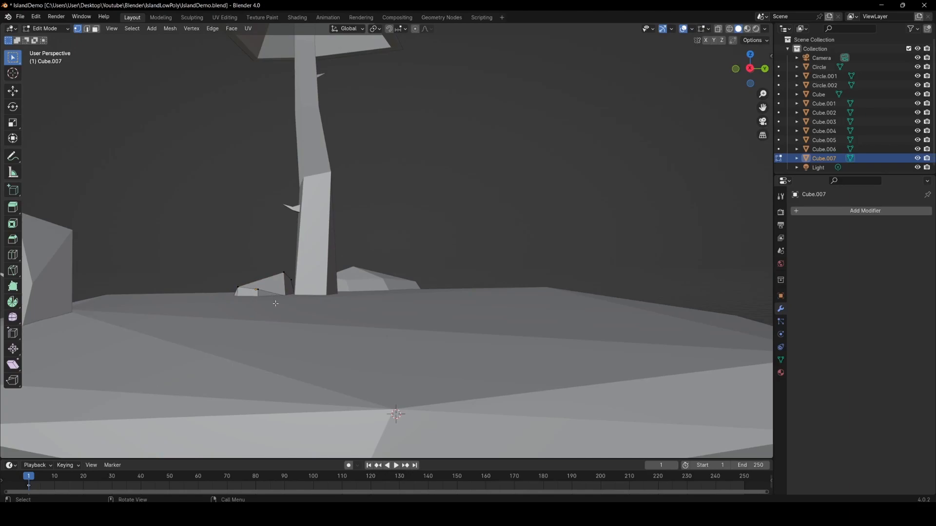
click(284, 298)
key(g)
right_click(282, 295)
key(alt+z)
drag(276, 289, 299, 324)
key(alt+z)
key(g)
click(290, 314)
key(Tab)
Step: Rotate the reshaped smaller rock about the Z axis beside the trunk
middle_drag(270, 292, 380, 347)
key(r)
key(z)
click(302, 312)
Step: Add a cube near the trunk, shrink it to pebble size and adjust its geometry in Edit Mode
scroll(341, 322, down, 3)
middle_drag(341, 321, 312, 273)
scroll(331, 288, up, 5)
key(shift+a)
mouse_move(352, 290)
click(394, 295)
key(Tab)
key(s)
click(422, 292)
middle_drag(422, 292, 463, 351)
scroll(409, 287, up, 5)
key(g)
click(433, 267)
key(Tab)
Step: Rotate the pebble about Z and move it in the horizontal plane between the trunk and the large rock
key(r)
key(z)
click(463, 342)
key(g)
key(shift+z)
click(386, 238)
middle_drag(385, 237, 419, 267)
Step: Duplicate the pebble, place the copy on the open side of the island and rotate it about Z
scroll(419, 268, down, 5)
scroll(368, 238, up, 4)
key(shift+d)
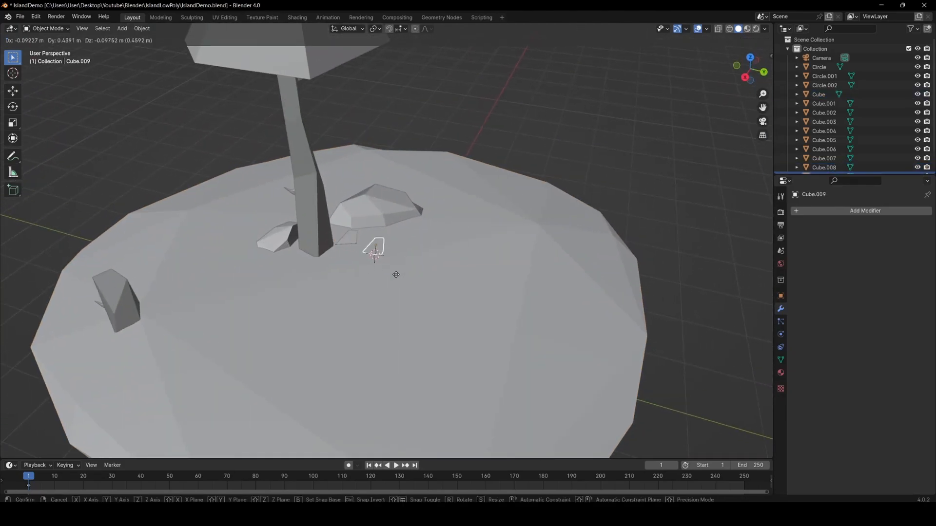
click(544, 333)
key(r)
key(z)
click(458, 291)
Step: Reposition the pebble copy on the island's surface, rotate it about Z again and deselect it
middle_drag(459, 292, 461, 234)
key(g)
click(541, 253)
key(r)
key(z)
middle_drag(575, 263, 521, 312)
click(531, 332)
scroll(546, 322, down, 3)
click(575, 302)
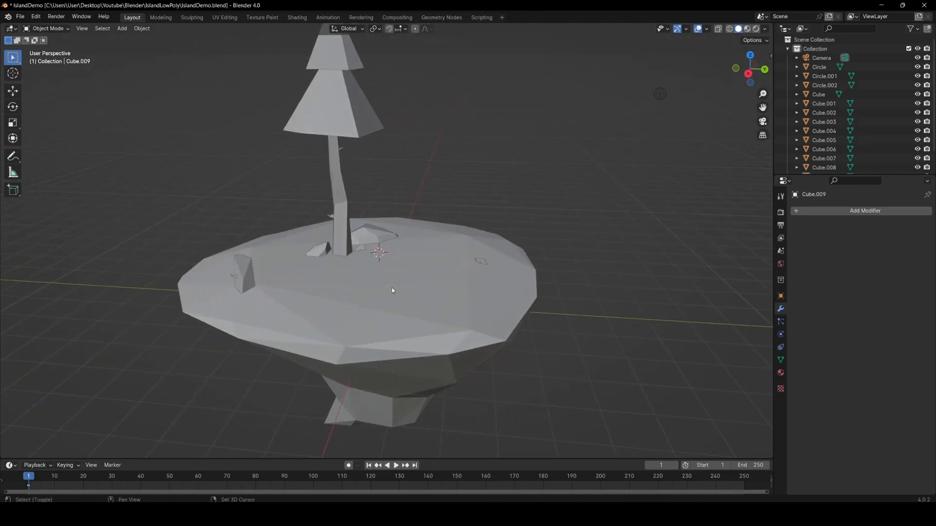
Step: Add a cube at the 3D cursor and enter Edit Mode on it
scroll(394, 290, up, 2)
key(shift+a)
mouse_move(421, 278)
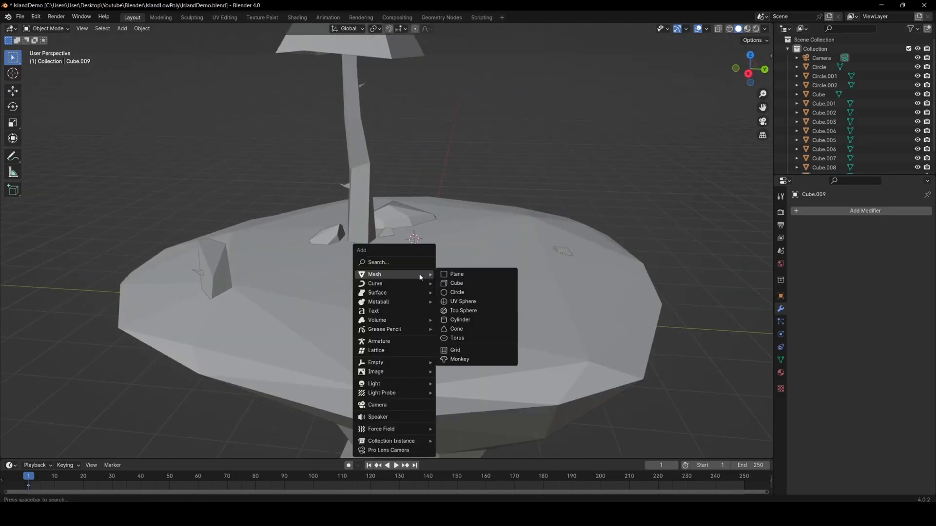
click(461, 284)
key(Tab)
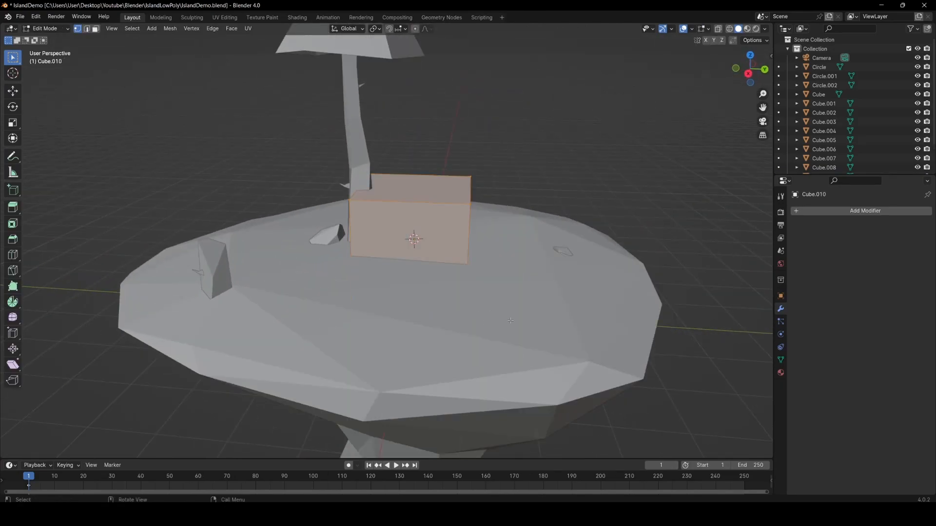
Step: Narrow the new cube in X and Y with repeated horizontal scaling until it is a slim block
key(s)
key(shift+z)
click(452, 266)
key(s)
key(shift+z)
click(453, 248)
key(s)
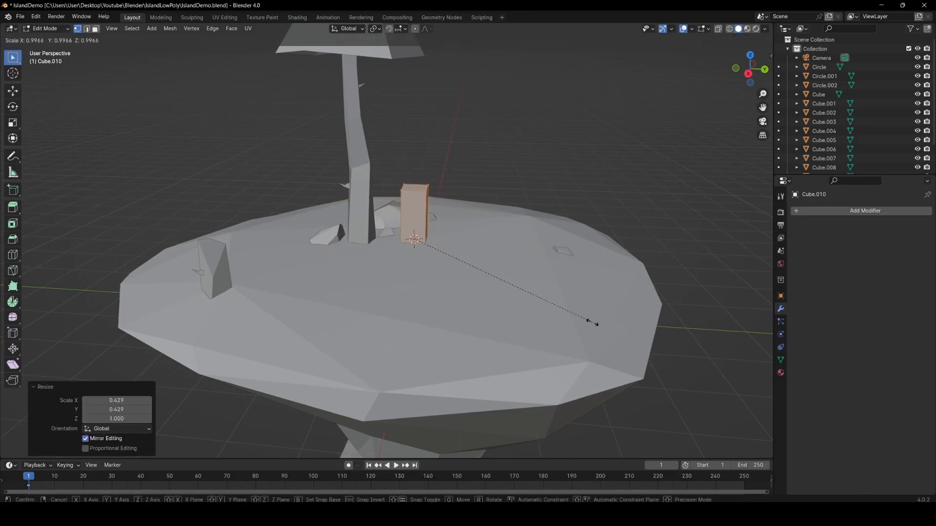
key(shift+z)
click(527, 293)
Step: Scale the slim block along Z into a tall column and leave Edit Mode
middle_drag(573, 301, 464, 280)
key(s)
key(z)
click(492, 273)
key(Tab)
Step: Scale the whole column down in several passes, ending with a factor of about 0.756
scroll(521, 278, up, 3)
key(s)
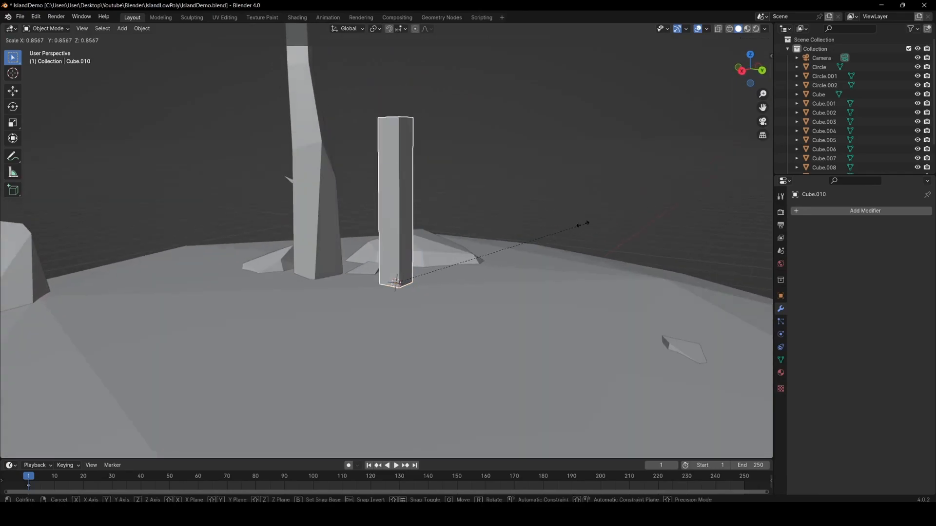
click(497, 254)
key(s)
click(502, 250)
middle_drag(500, 250, 490, 262)
key(s)
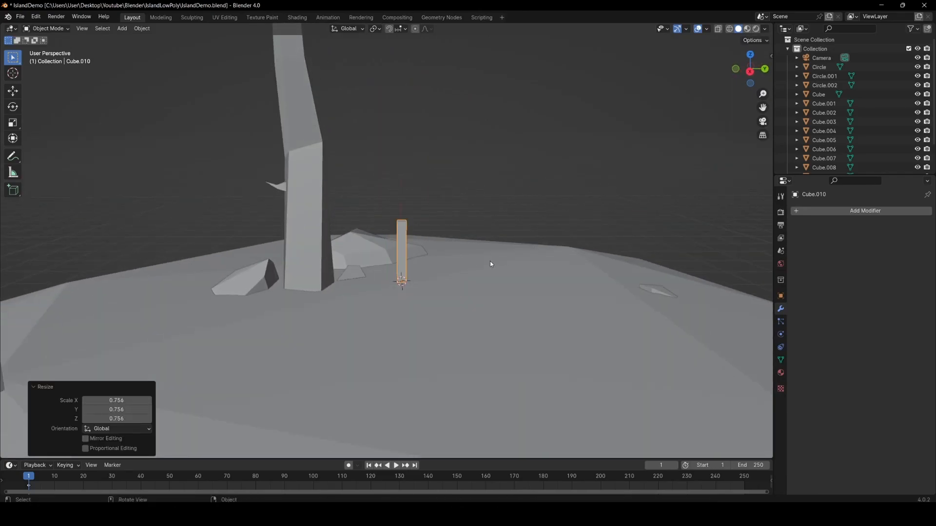
Step: Enter Edit Mode with X-ray on and add one centred horizontal loop cut to the small column
key(Tab)
scroll(454, 215, up, 4)
middle_drag(454, 215, 394, 172)
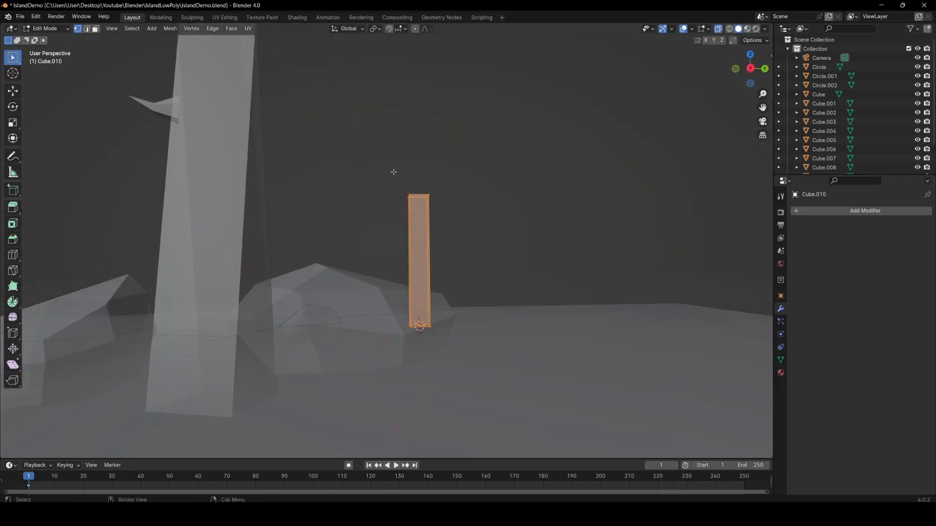
click(465, 253)
key(alt+q)
click(469, 307)
mouse_move(469, 307)
middle_down()
mouse_move(418, 304)
mouse_move(429, 271)
middle_up()
click(419, 303)
key(z)
click(429, 223)
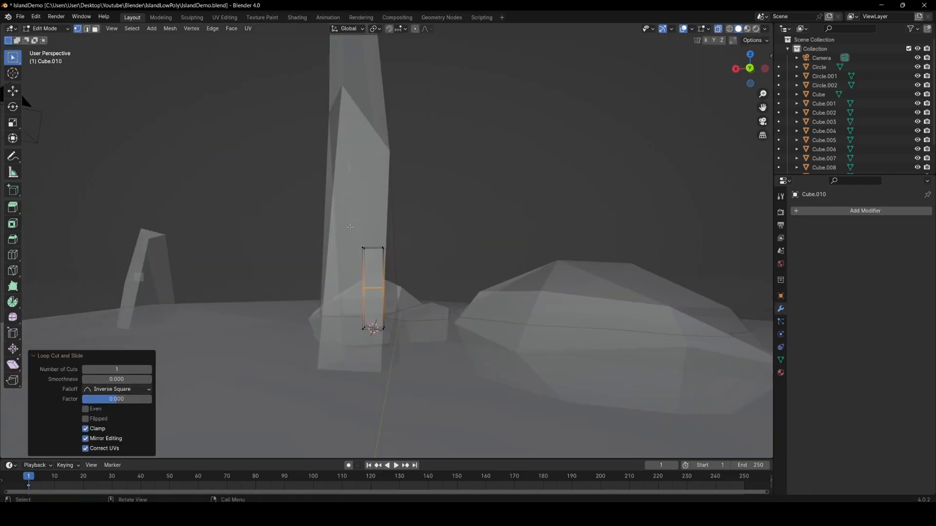
Step: Tilt the column's top face and shift it about -0.044 m along X to bend the upper half
middle_drag(428, 222, 441, 262)
key(r)
click(445, 297)
click(448, 297)
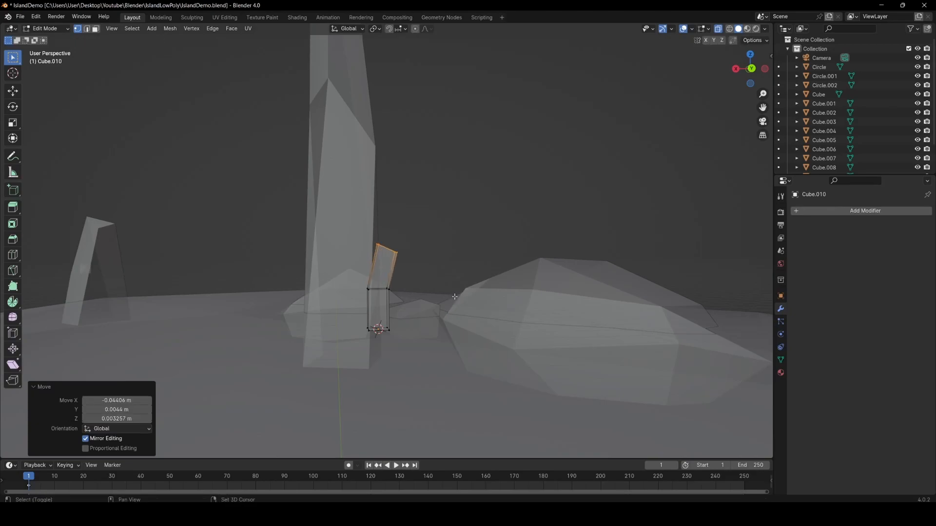
Step: Turn X-ray off, duplicate the bent column within its mesh beside the original, rotate the copy about Z and scale it down
key(Tab)
middle_drag(448, 296, 414, 297)
key(alt+z)
middle_drag(425, 334, 460, 279)
key(Tab)
click(393, 268)
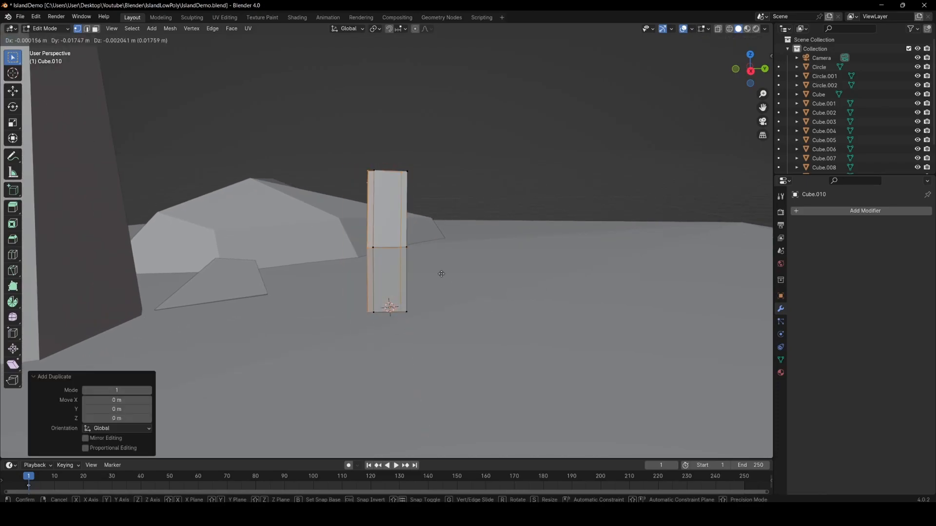
key(r)
key(z)
click(531, 299)
key(s)
click(470, 283)
Step: Duplicate the smaller column about 0.25 m along Y to the other side of the tall one and rotate the copy about Z
middle_drag(470, 283, 387, 255)
key(2)
click(368, 253)
key(ctrl+l)
middle_drag(443, 309, 354, 253)
click(412, 259)
key(s)
key(z)
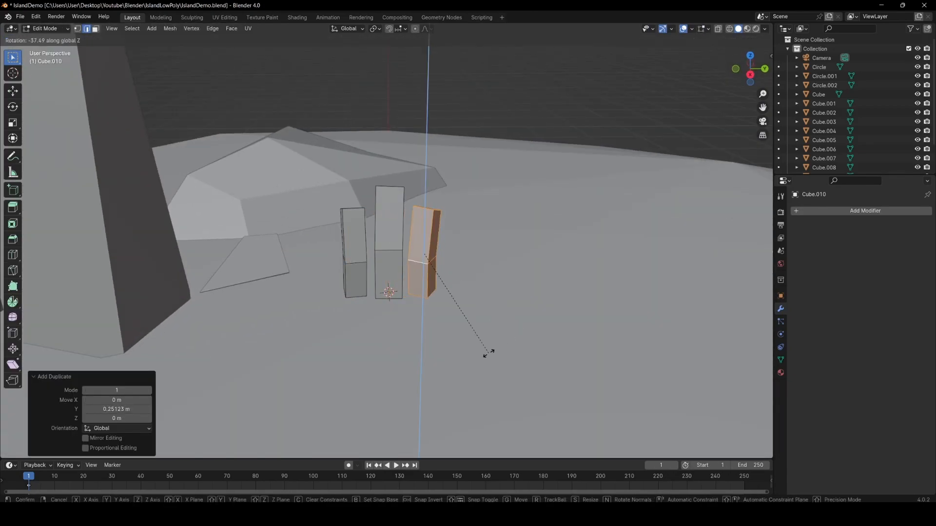
click(491, 355)
Step: Select the first small side column's linked geometry, tilt it outward and reposition it against the middle column
click(389, 249)
key(ctrl+l)
key(Tab)
key(Tab)
click(355, 263)
key(ctrl+l)
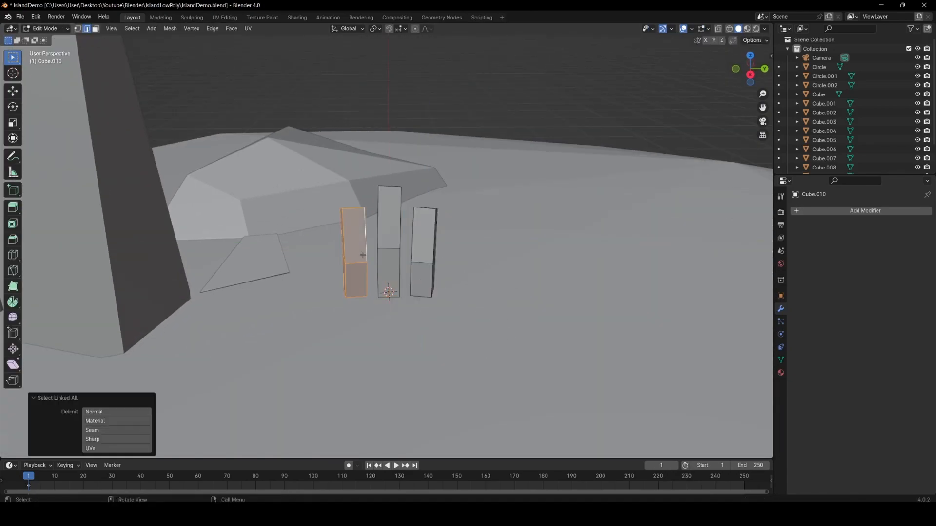
scroll(361, 263, up, 3)
key(r)
key(g)
click(449, 282)
Step: Tilt the opposite side column outward, adjust its position and height, and leave Edit Mode
key(ctrl+l)
middle_drag(481, 273, 476, 332)
key(r)
key(g)
click(542, 277)
key(g)
key(z)
key(Tab)
Step: Nudge the three-column cluster into place on the ground and rotate it about Z
scroll(423, 290, down, 5)
click(469, 234)
middle_drag(469, 234, 437, 243)
key(r)
key(z)
click(438, 334)
Step: Duplicate the three-column cluster within the horizontal plane and place the copy beside the stump
key(shift+d)
key(shift+z)
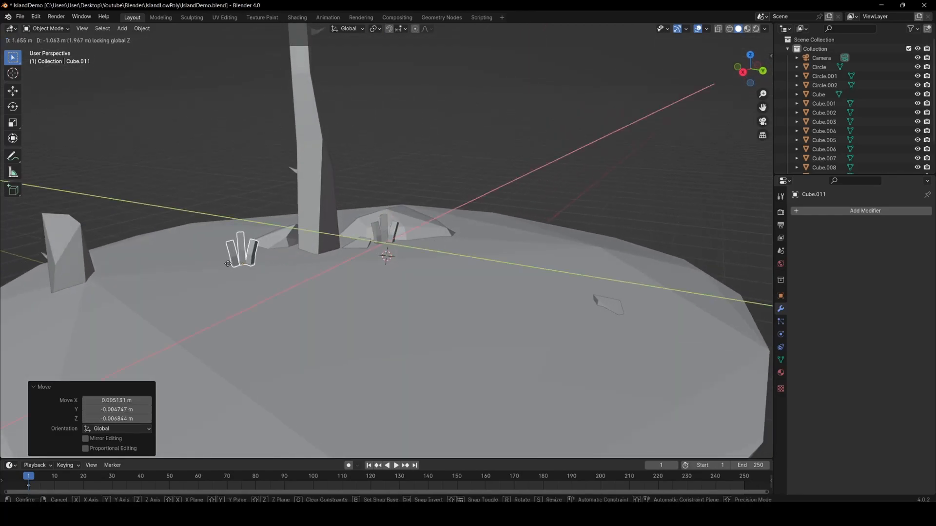
click(151, 273)
middle_drag(151, 273, 220, 263)
key(g)
key(shift+z)
click(236, 262)
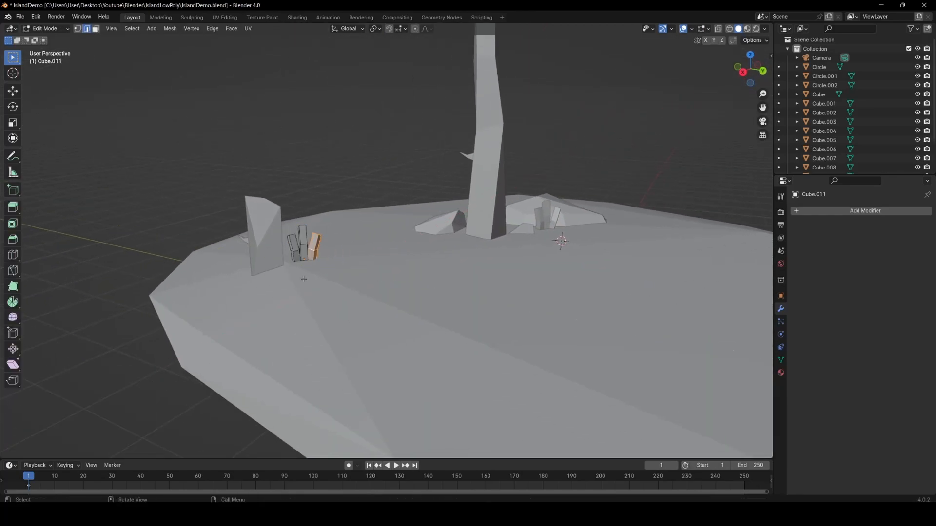
Step: Duplicate the cluster by about 0.84 m along X and -0.51 m along Y to the stump's other side
middle_drag(319, 288, 341, 298)
key(shift+d)
key(shift+z)
click(275, 352)
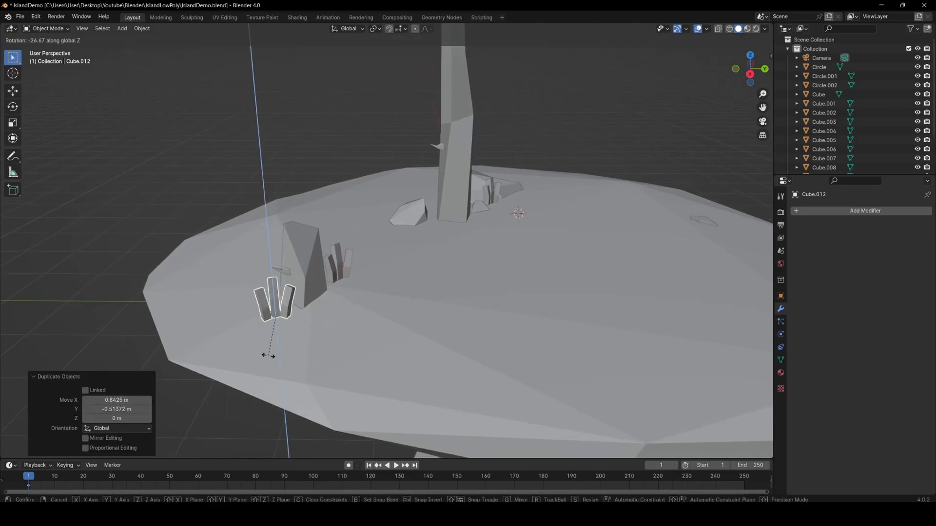
Step: Delete one column from the newest cluster in Edit Mode, leaving a two-column cluster
key(Tab)
key(l)
key(x)
click(287, 300)
key(Tab)
Step: Rotate the column cluster beside the stump about Z and refine its orientation
middle_drag(349, 298, 341, 341)
key(r)
key(z)
click(337, 288)
click(337, 286)
key(r)
click(409, 278)
Step: Duplicate the two-column cluster onto the open side of the island and reset the 3D cursor to the world origin
key(shift+d)
key(shift+z)
click(480, 221)
shift+right_click(429, 214)
key(shift+s)
key(r)
middle_drag(509, 278, 516, 244)
scroll(517, 234, down, 2)
scroll(488, 248, down, 4)
middle_drag(458, 248, 443, 264)
scroll(432, 273, up, 3)
key(shift+a)
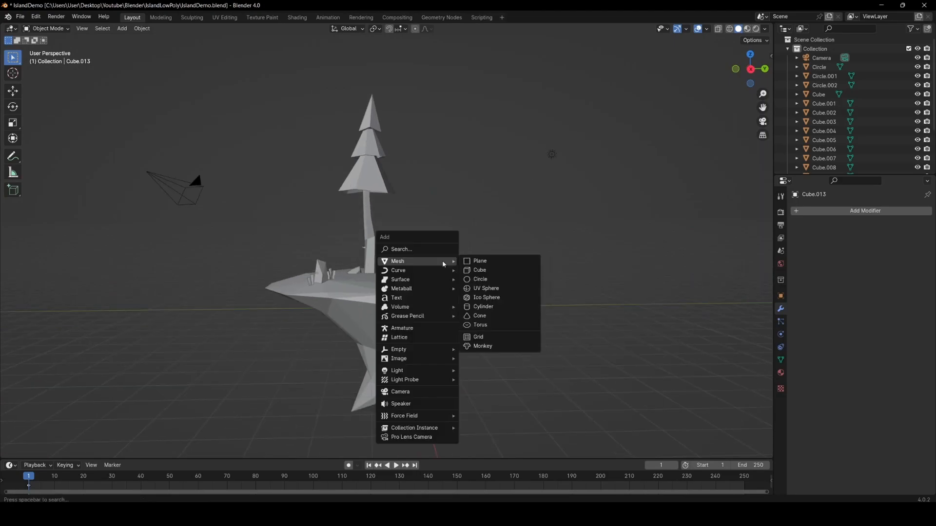
key(Escape)
Step: Switch the viewport to rendered shading and change the scene's point light to a Sun
key(z)
click(501, 221)
mouse_move(502, 221)
middle_down()
mouse_move(533, 270)
mouse_move(631, 253)
mouse_move(520, 224)
mouse_move(543, 176)
mouse_move(490, 223)
mouse_move(510, 230)
mouse_move(519, 259)
mouse_move(487, 267)
middle_up()
click(549, 152)
scroll(487, 267, up, 3)
click(781, 335)
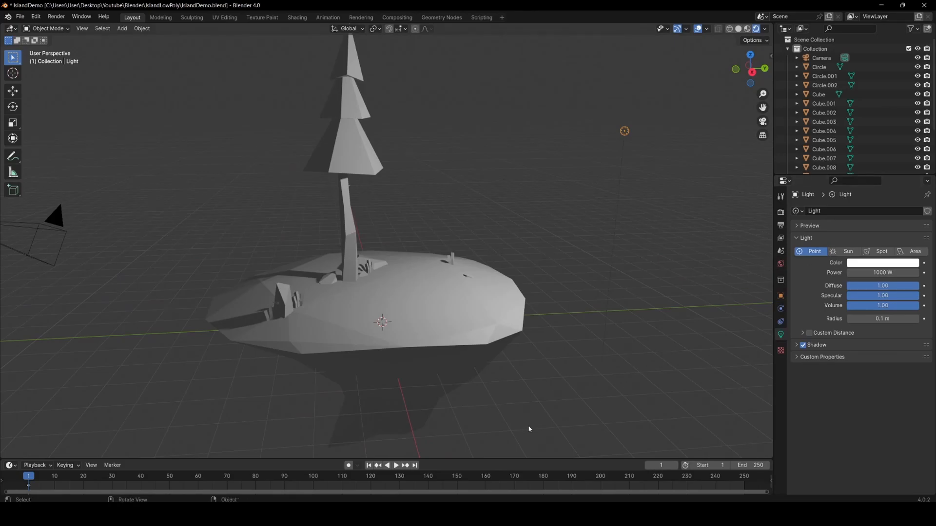
click(852, 263)
click(848, 252)
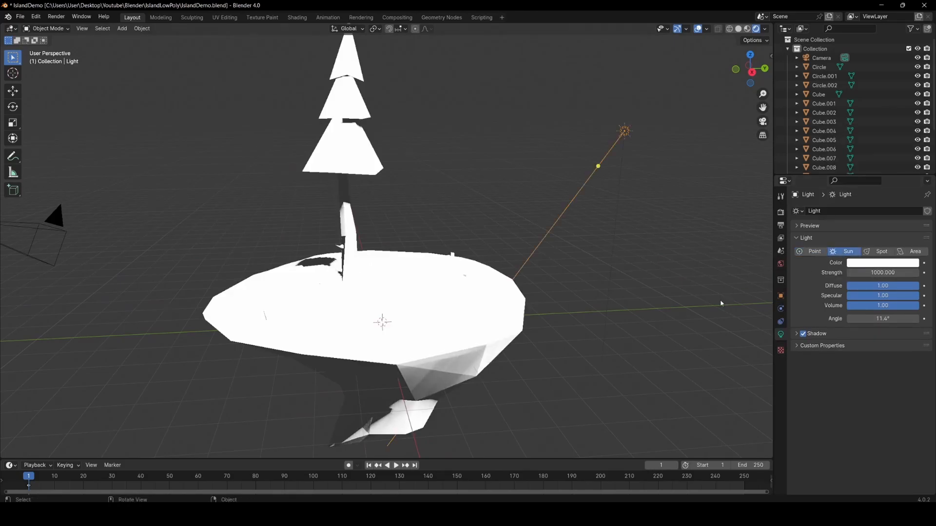
Step: Set the sun light's strength to 10
middle_drag(532, 322, 511, 350)
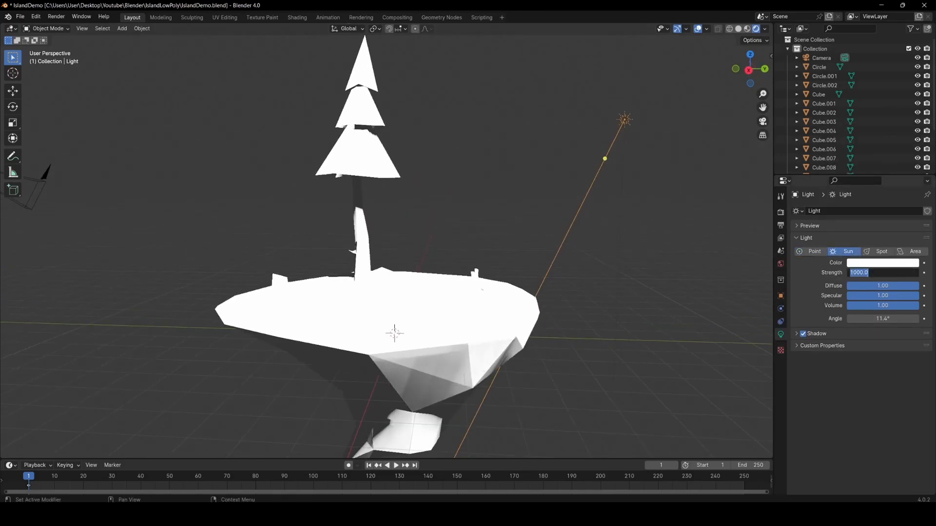
text(10)
key(Return)
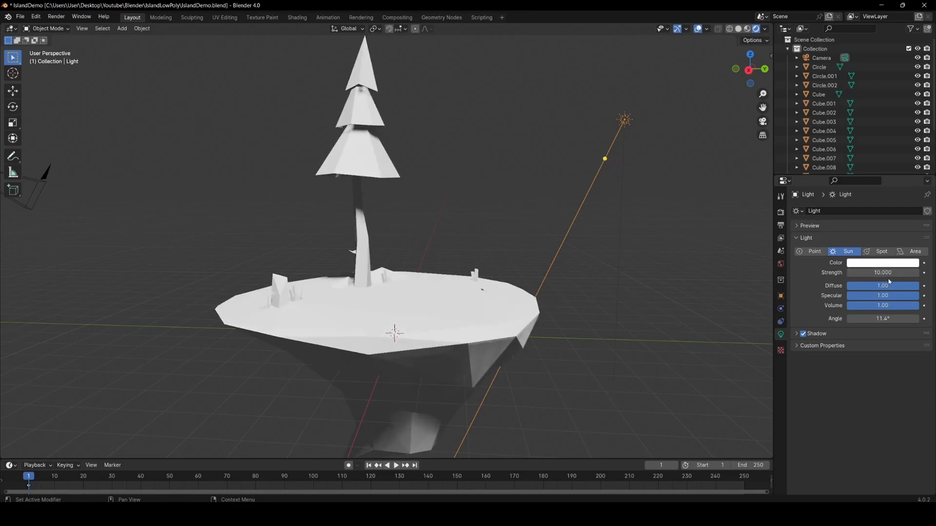
Step: Tilt the sun light in two passes toward the island, ending with a rotation of about 4.84°
key(r)
click(480, 272)
scroll(481, 271, down, 2)
middle_drag(480, 271, 485, 311)
key(r)
click(550, 259)
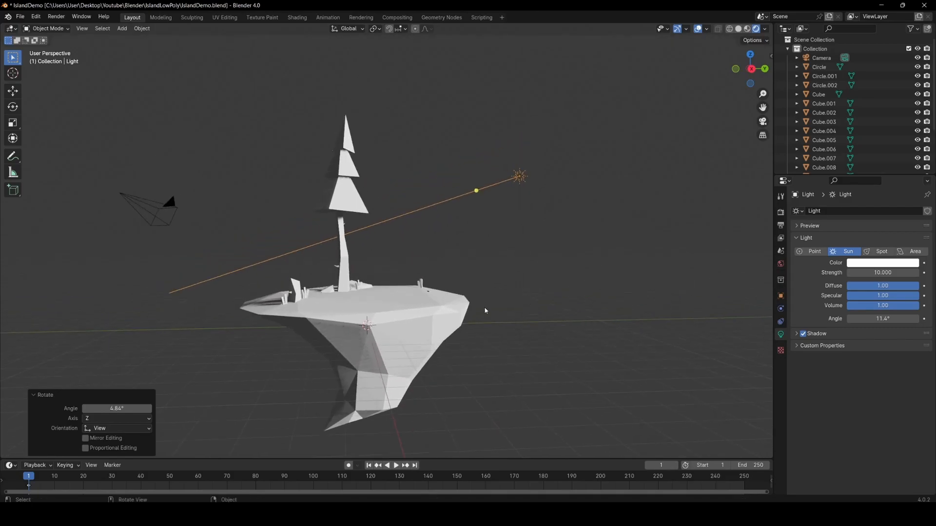
drag(555, 220, 378, 311)
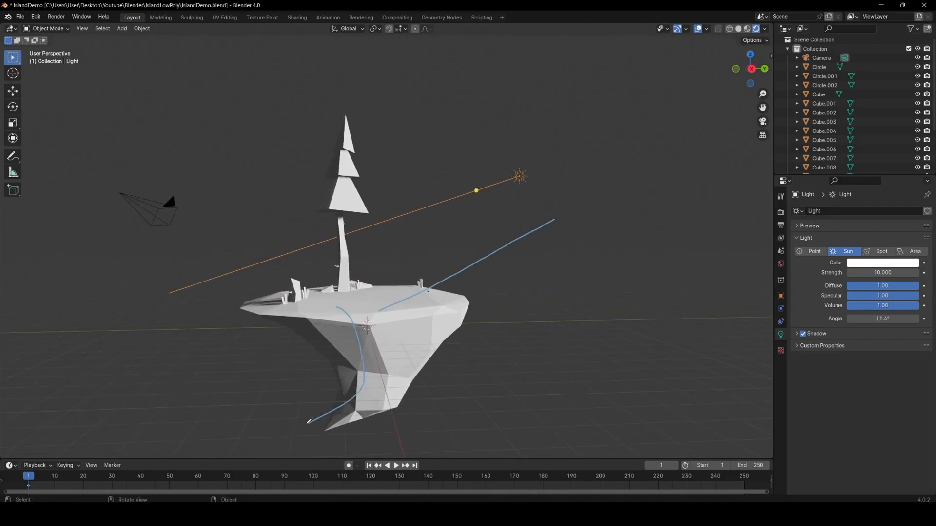
Step: Rotate the sun light about Z in two passes to aim it across the island, and deselect it
scroll(537, 257, down, 3)
middle_drag(536, 257, 600, 342)
key(r)
key(z)
click(607, 298)
middle_drag(607, 298, 519, 220)
scroll(520, 234, up, 3)
middle_drag(499, 280, 588, 298)
key(r)
key(z)
click(584, 301)
middle_drag(426, 319, 692, 283)
click(488, 373)
Step: Enable Ambient Occlusion in EEVEE with a factor of 10 and a distance of 5 m
click(780, 213)
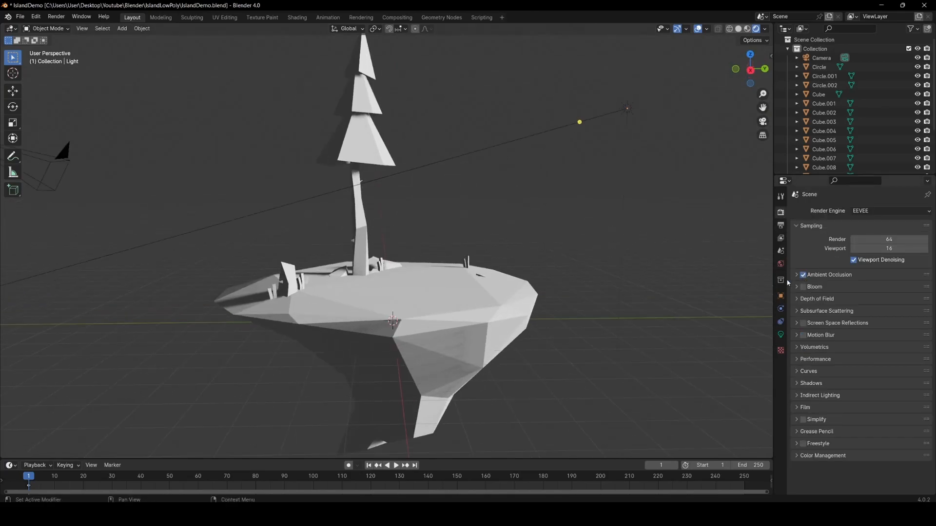
scroll(557, 305, up, 3)
click(830, 275)
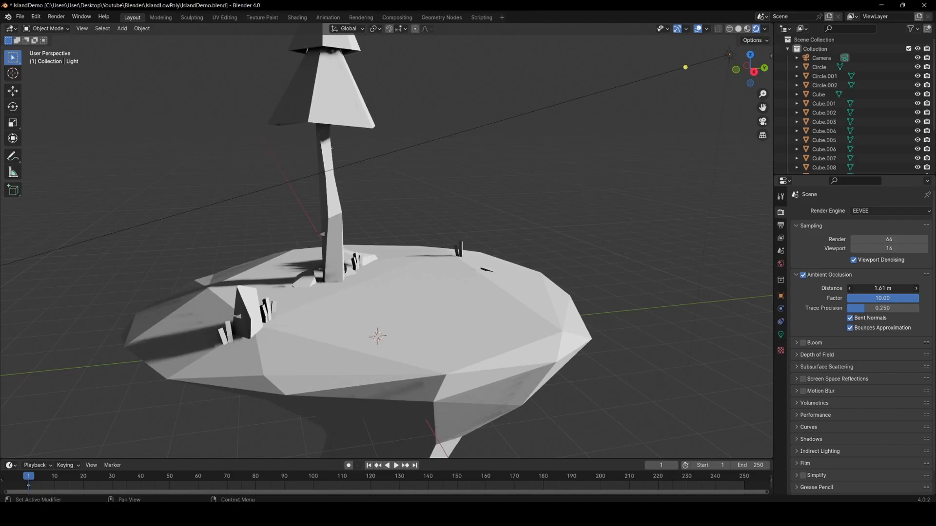
scroll(433, 215, down, 4)
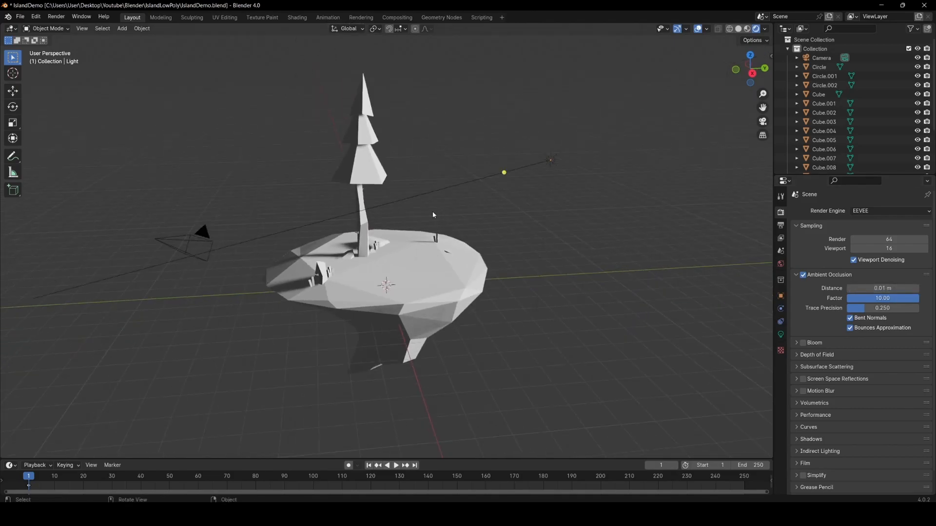
scroll(701, 95, up, 3)
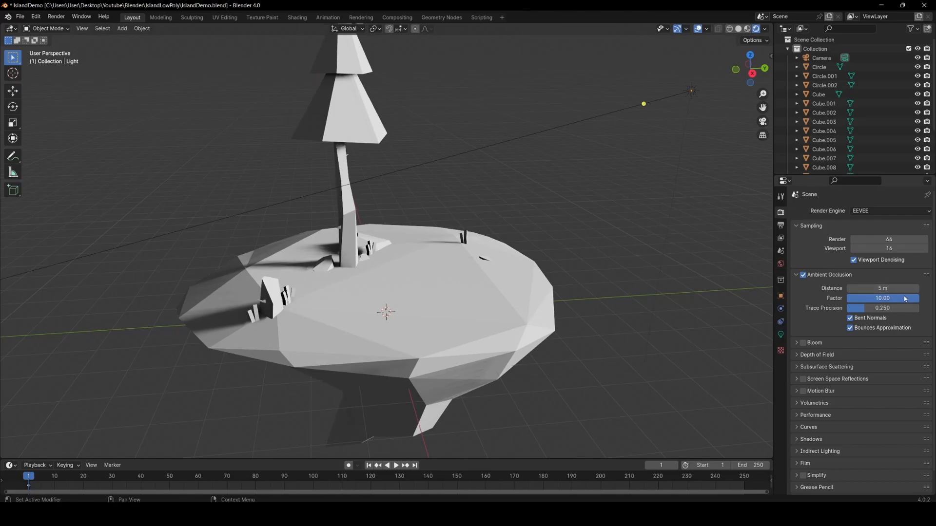
Step: Try an ambient occlusion factor of 1000 with the distance lowered to 0.41 m on the island's underside
key(Return)
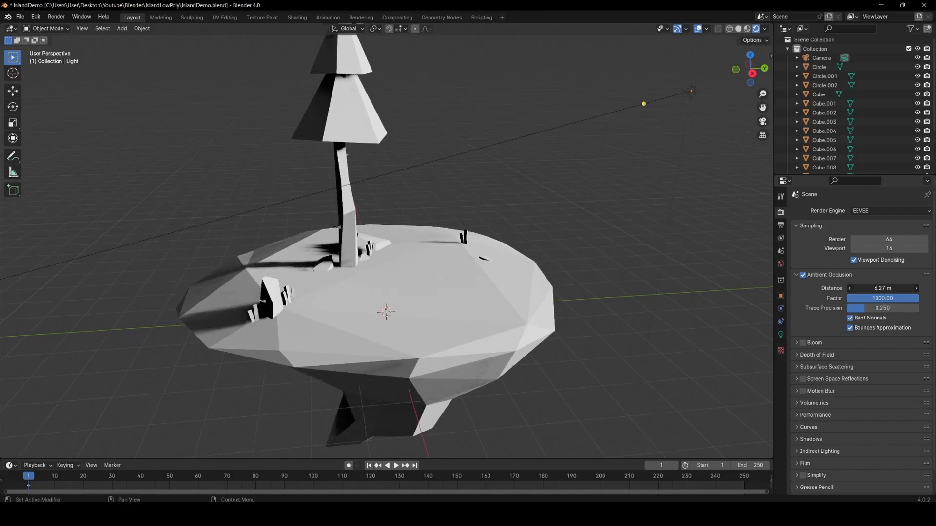
middle_drag(585, 341, 555, 268)
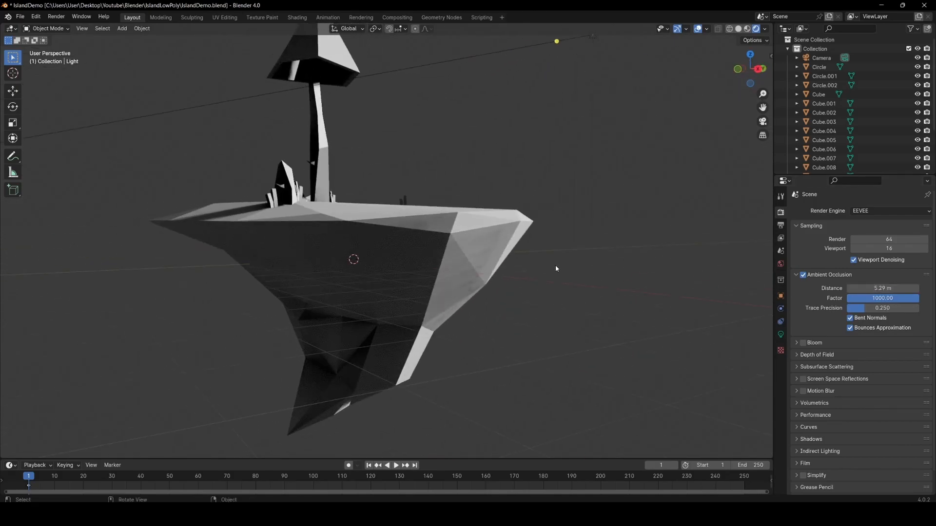
drag(882, 288, 862, 288)
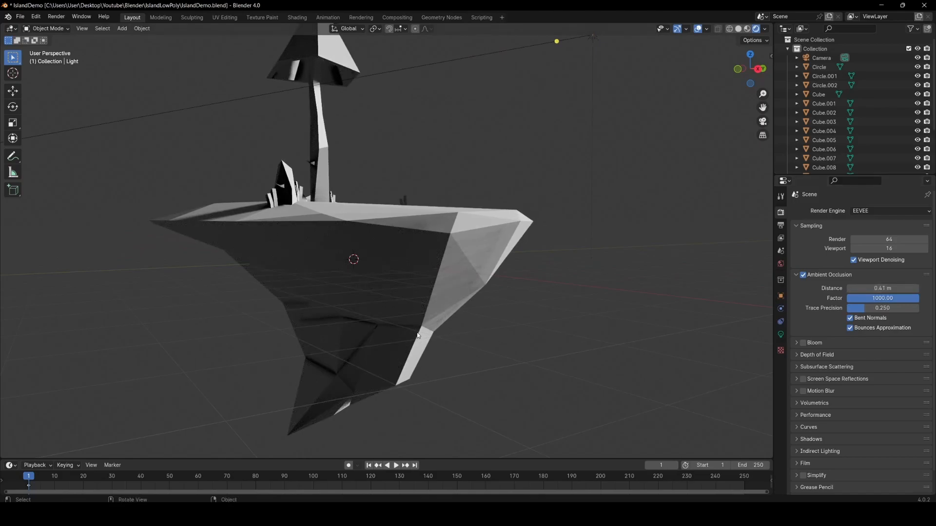
scroll(349, 325, up, 5)
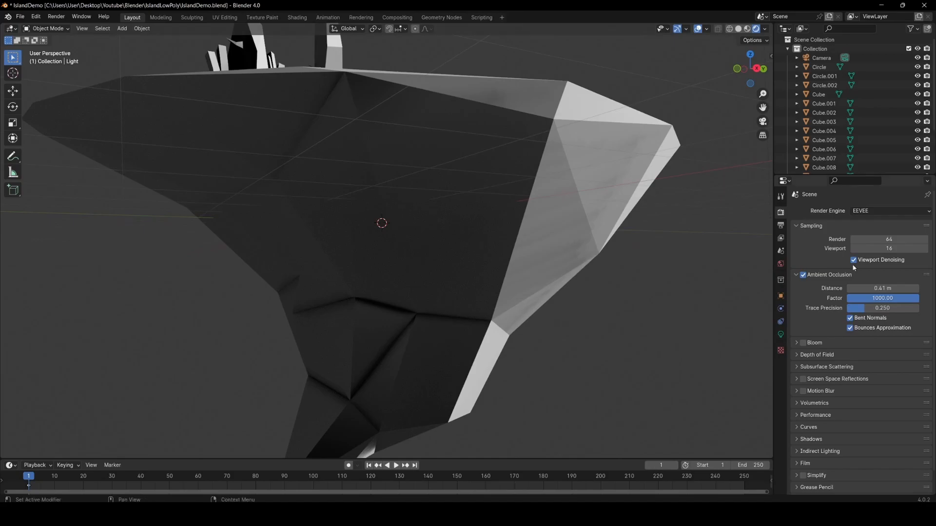
Step: Set the ambient occlusion distance to 1.83 m and the factor to 5, and check the island's transform values
key(Return)
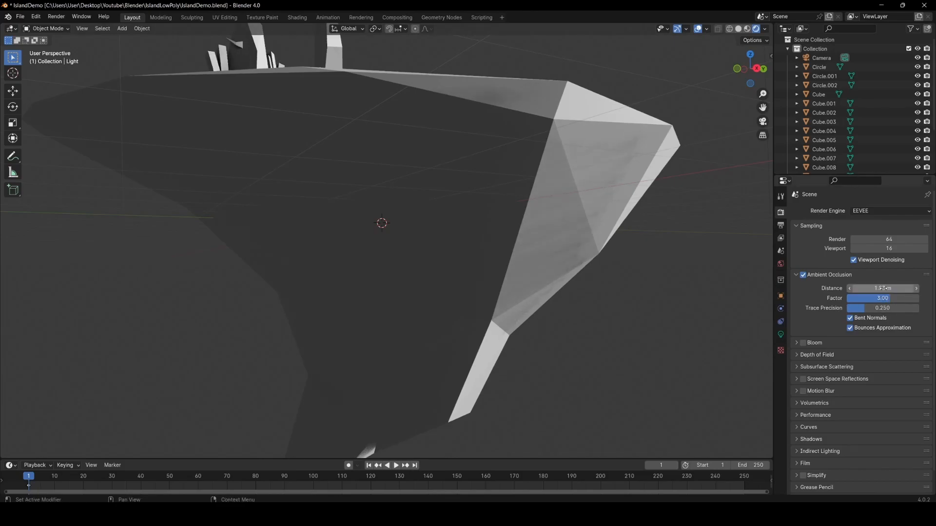
middle_drag(616, 265, 468, 294)
click(467, 293)
key(n)
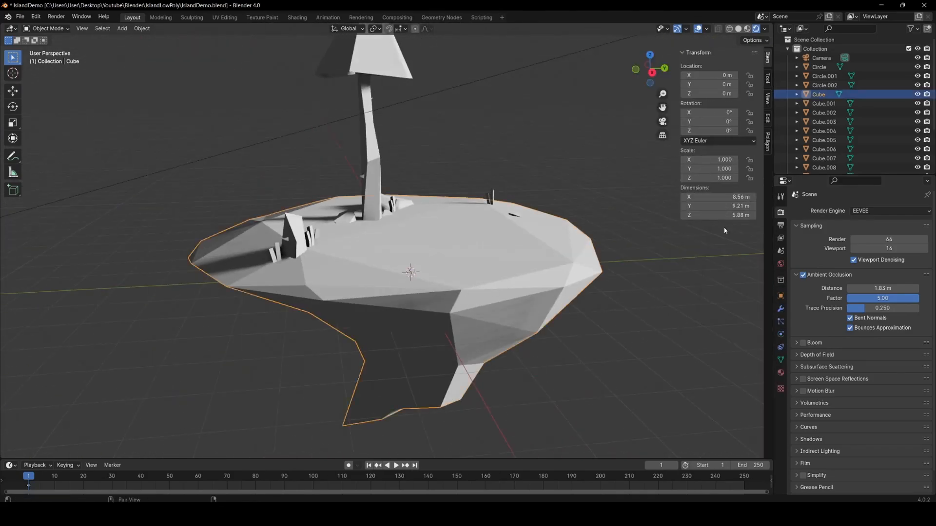
middle_drag(619, 260, 540, 213)
key(n)
Step: Save the island file
scroll(480, 157, down, 4)
middle_drag(480, 157, 424, 301)
key(ctrl+s)
Step: Inspect the shadows around the rocks, select the sun light and enable Contact Shadows for it
middle_drag(423, 301, 487, 245)
scroll(423, 273, up, 5)
middle_drag(384, 274, 401, 238)
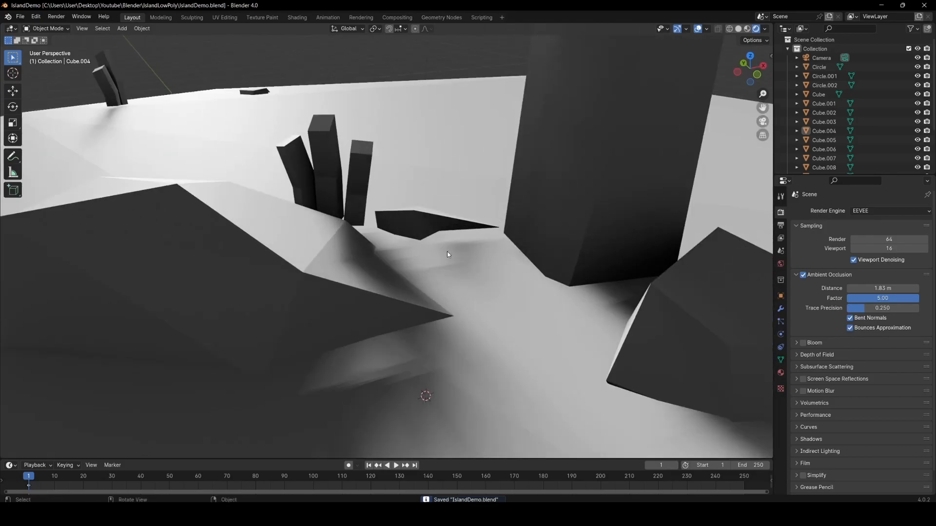
scroll(438, 247, down, 4)
middle_drag(621, 271, 600, 262)
scroll(572, 236, down, 7)
click(531, 81)
click(780, 334)
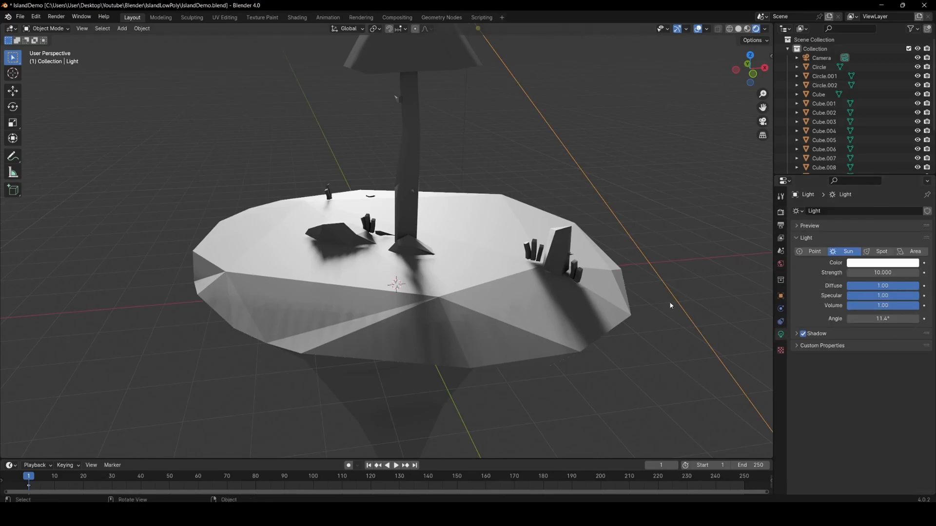
scroll(488, 255, up, 5)
click(817, 334)
scroll(511, 255, up, 3)
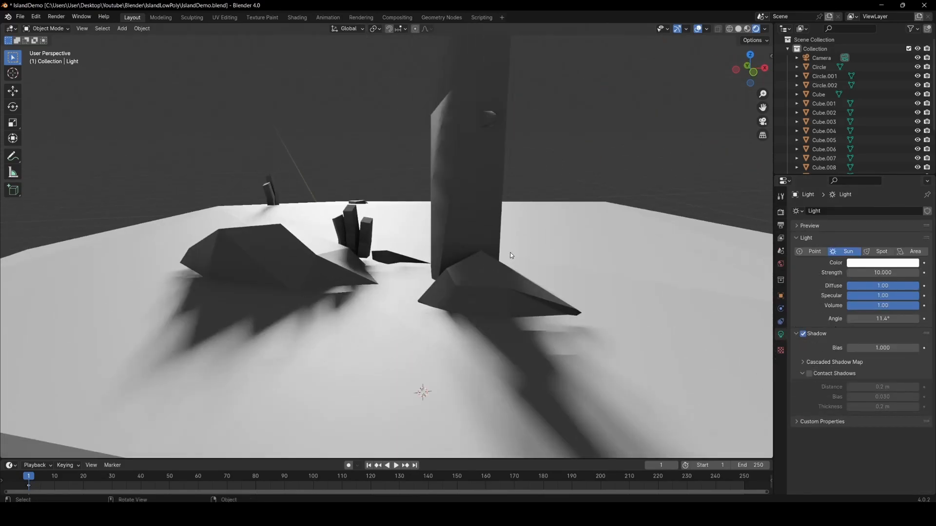
click(809, 373)
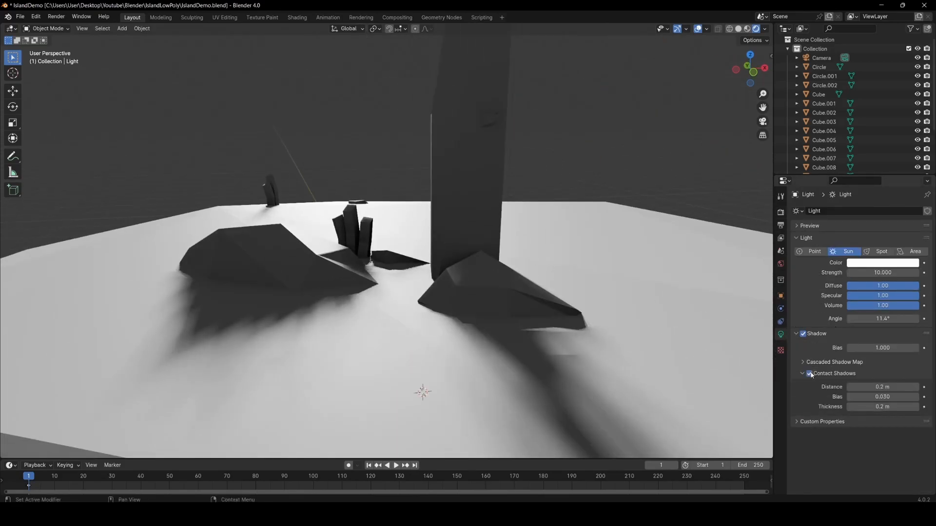
Step: Enable Screen Space Reflections in the EEVEE render settings
scroll(471, 278, down, 8)
scroll(487, 307, down, 5)
middle_drag(440, 308, 487, 312)
click(781, 212)
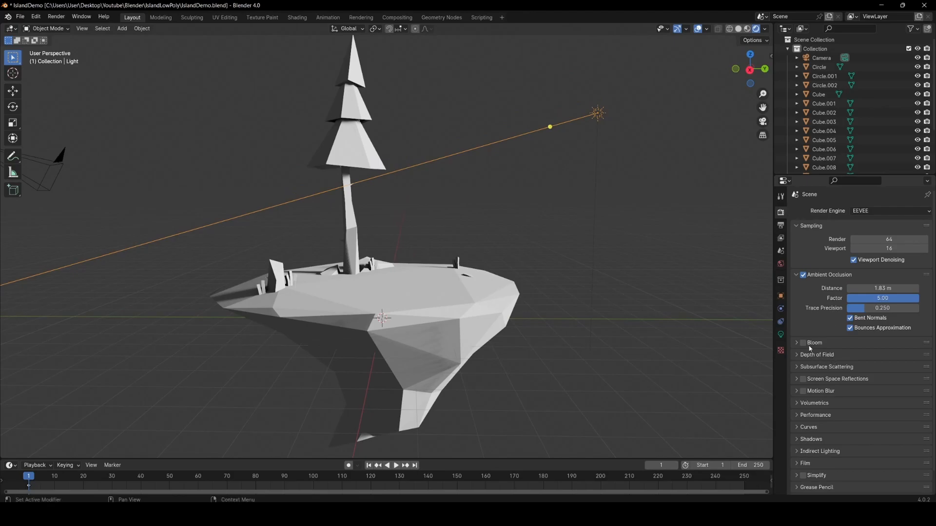
middle_drag(615, 300, 621, 303)
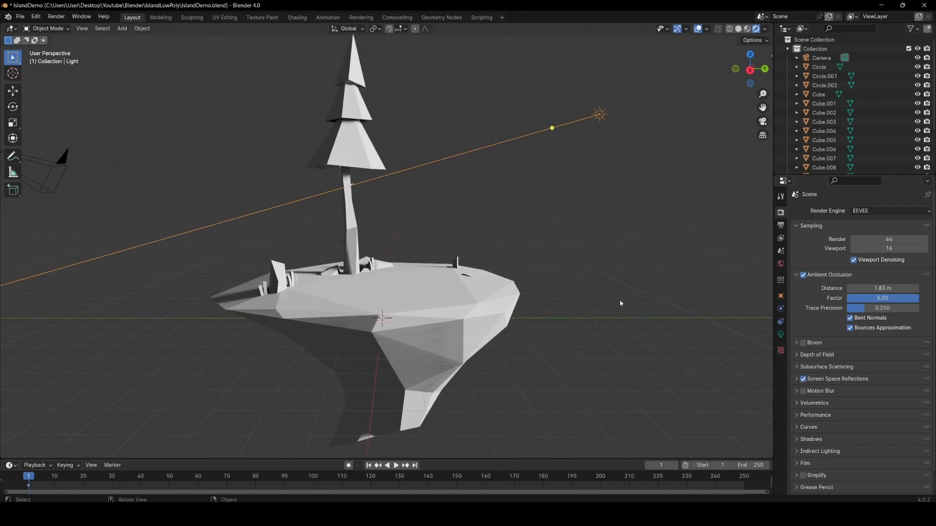
Step: Set the shadow cube size to 1024 px and cascade size to 4096 px, and enable High Bit Depth
scroll(838, 386, down, 1)
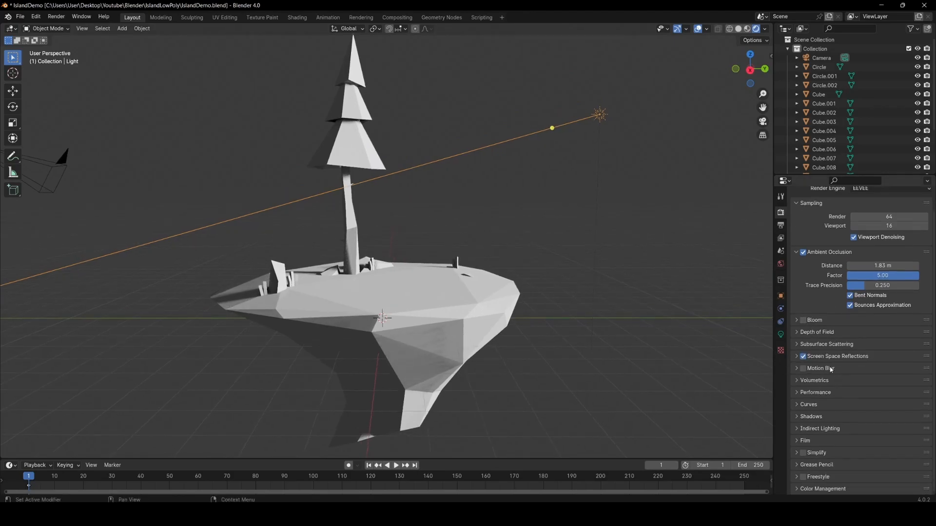
click(818, 418)
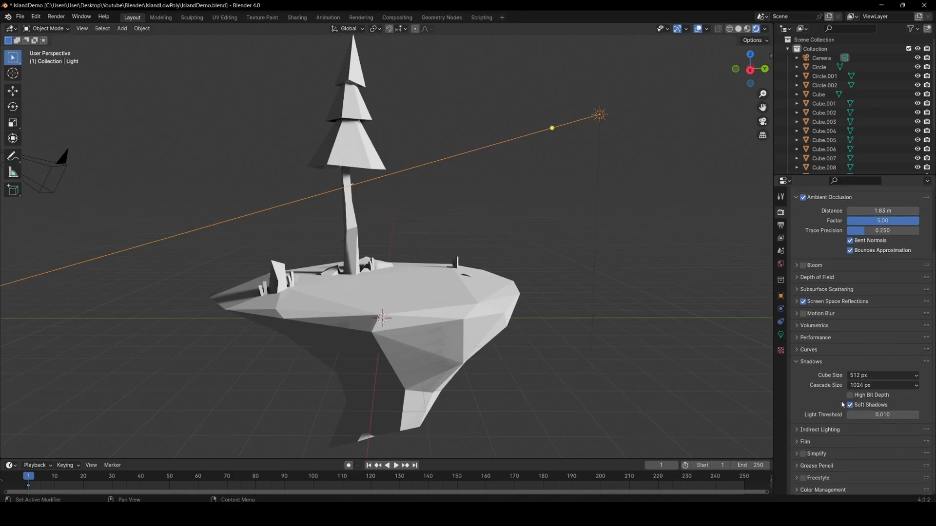
click(884, 375)
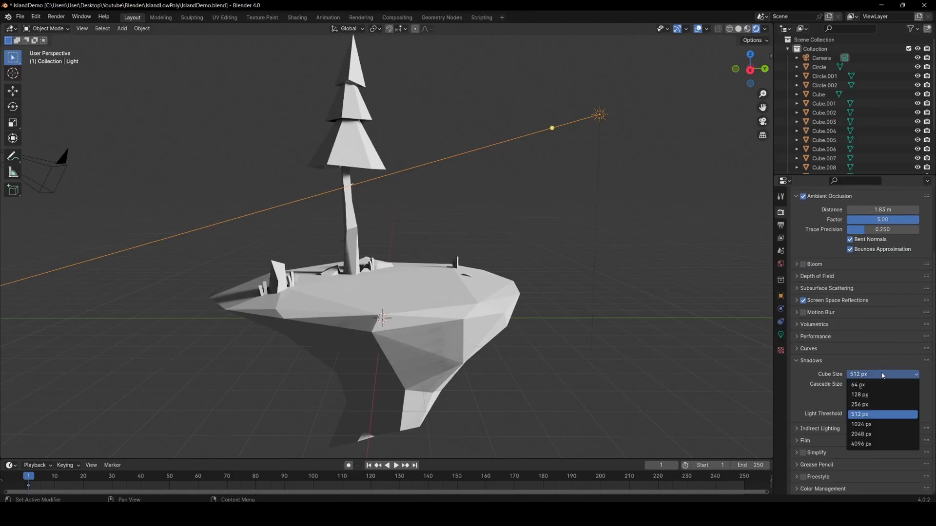
click(861, 424)
click(880, 385)
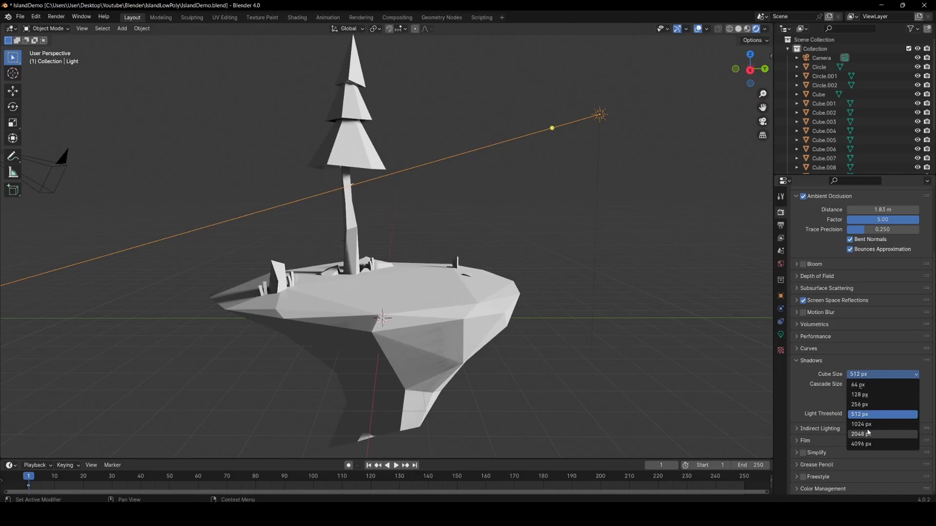
click(859, 429)
click(880, 385)
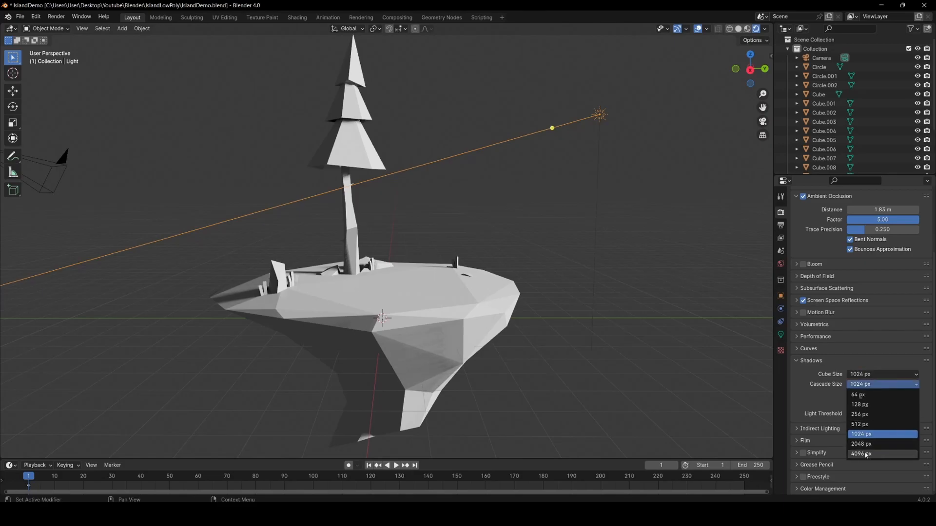
click(860, 456)
middle_drag(439, 342, 522, 318)
scroll(519, 326, up, 4)
scroll(522, 318, up, 2)
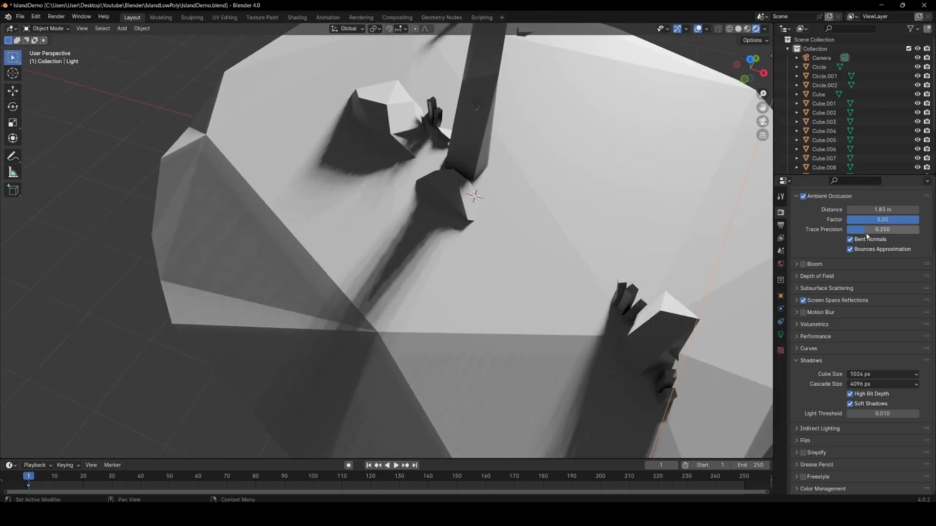
Step: Set the viewport sampling to 64 in the render settings
scroll(869, 235, up, 3)
click(880, 250)
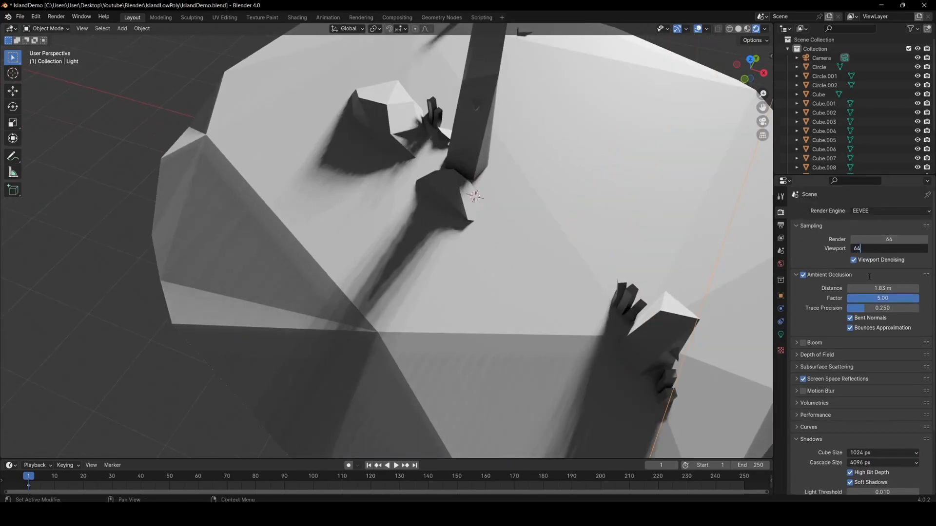
text(64)
key(Return)
Step: Reduce the sun light's angle to 5.62° to sharpen its shadows
scroll(556, 218, down, 5)
middle_drag(557, 218, 531, 217)
click(781, 335)
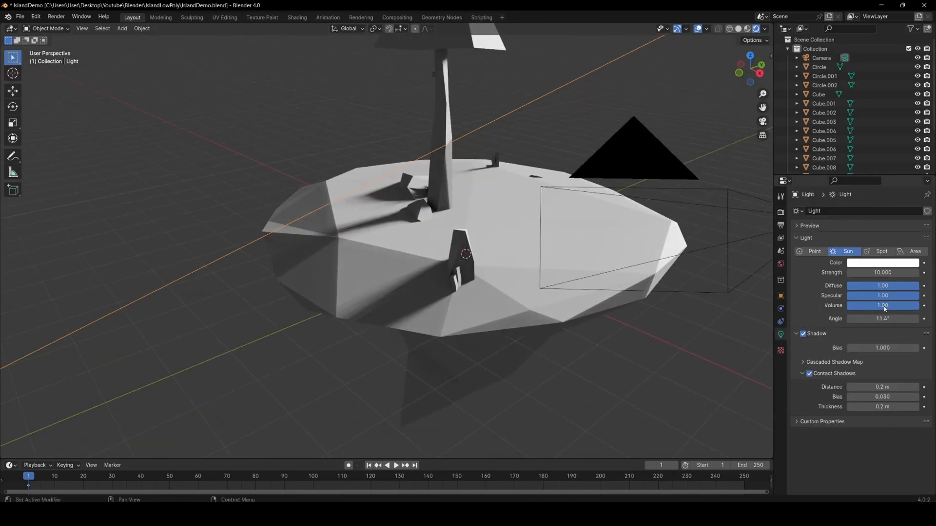
mouse_move(882, 319)
mouse_down()
mouse_move(868, 319)
mouse_move(897, 319)
mouse_up()
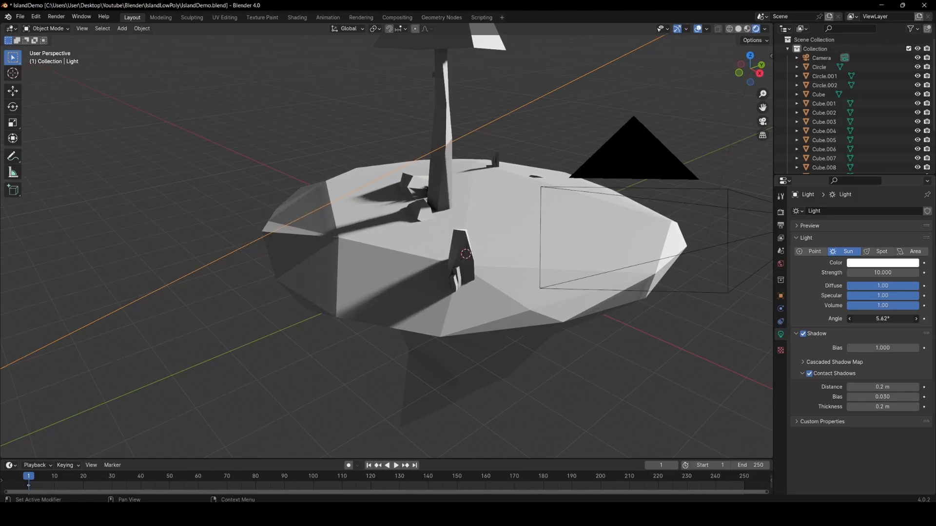
Step: Rotate the sun light about -25° around the global Z axis and save the file
middle_drag(646, 312, 547, 261)
scroll(595, 292, down, 4)
key(r)
key(z)
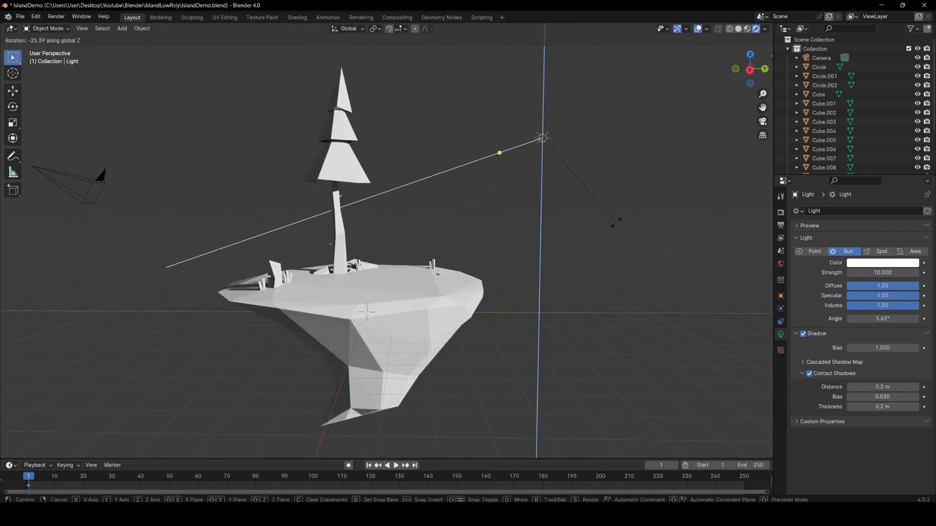
click(617, 220)
middle_drag(616, 221, 508, 232)
key(ctrl+s)
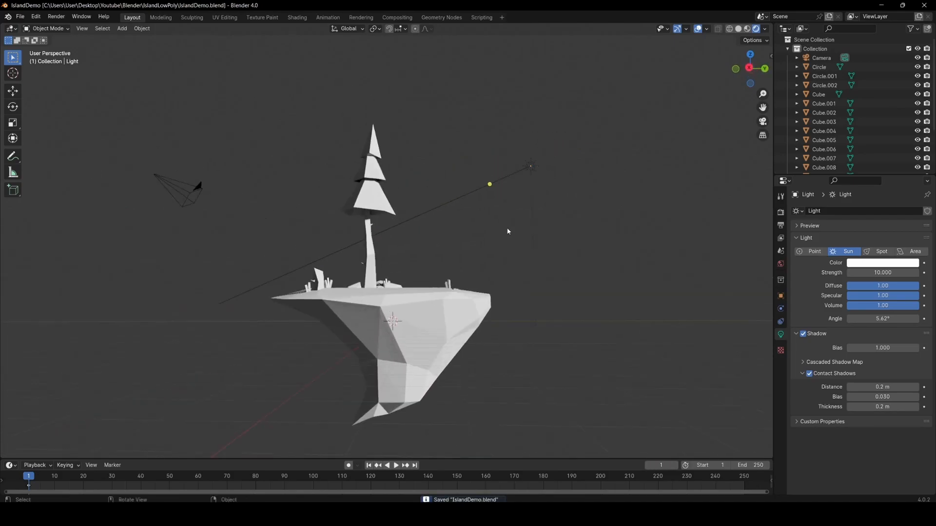
Step: Tint the sun light a warm pale orange with hue 0.057 and saturation 0.361, and save the file
scroll(508, 232, up, 1)
click(554, 153)
middle_drag(554, 153, 526, 174)
scroll(526, 173, down, 2)
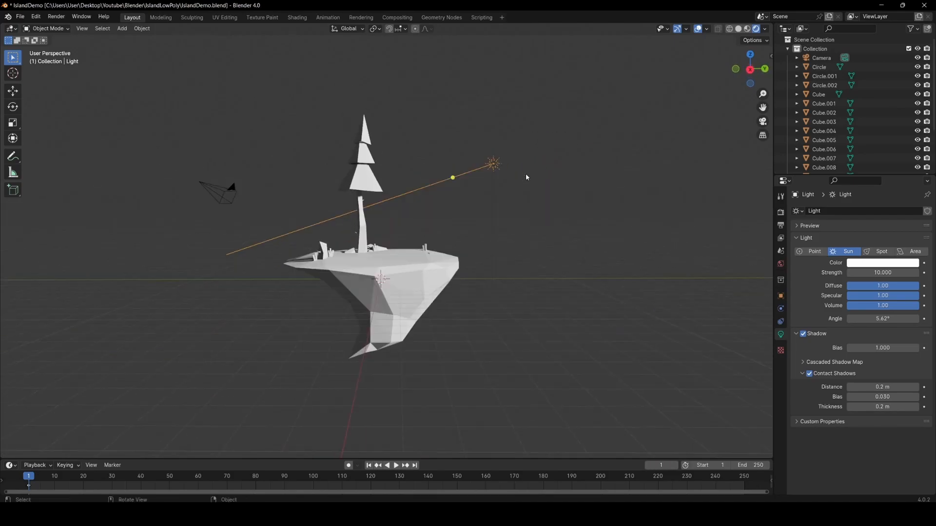
click(866, 266)
drag(865, 168, 862, 174)
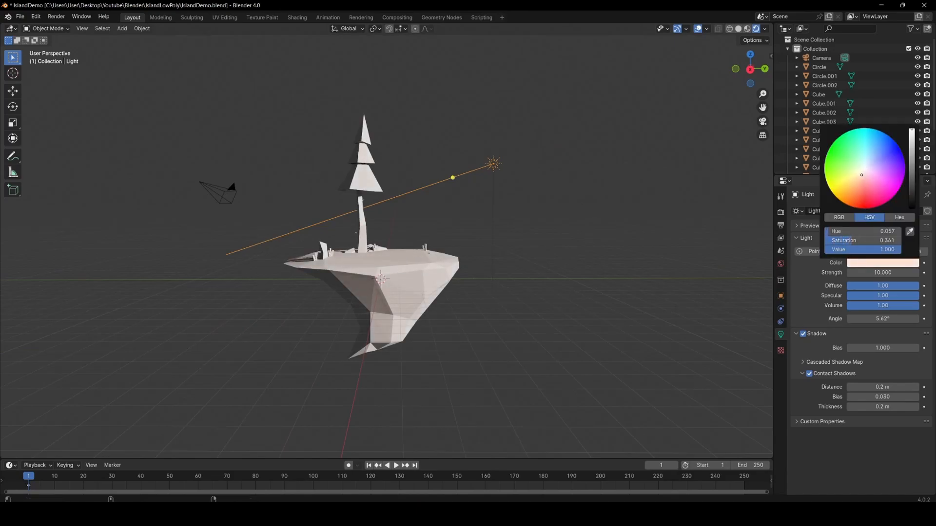
click(636, 241)
mouse_move(637, 241)
middle_down()
mouse_move(640, 288)
mouse_move(624, 241)
middle_up()
key(ctrl+s)
Step: Tint the world background color a dark blue with hue 0.578, saturation 0.341 and value 0.100
click(781, 264)
shift+middle_drag(659, 291, 677, 259)
scroll(678, 259, up, 3)
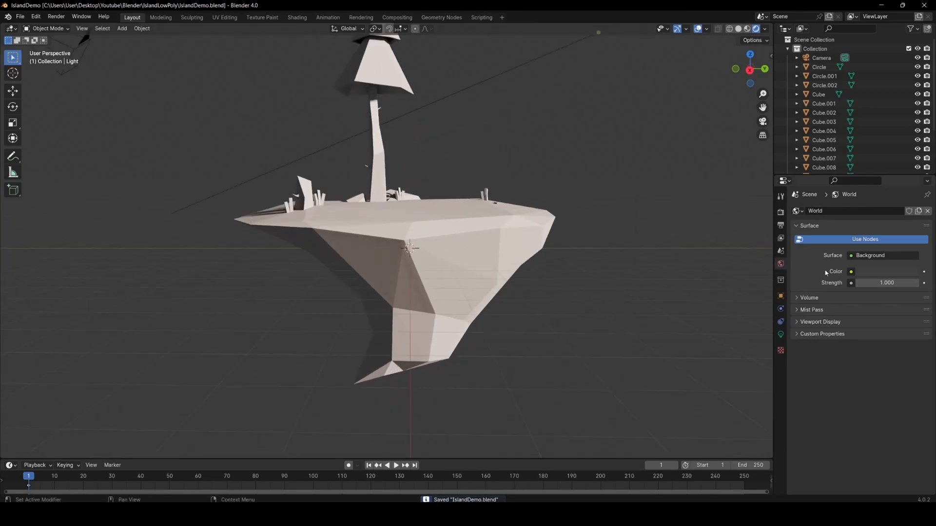
click(877, 272)
scroll(877, 271, up, 3)
scroll(877, 271, down, 2)
scroll(873, 271, up, 1)
drag(865, 166, 866, 164)
drag(842, 240, 842, 232)
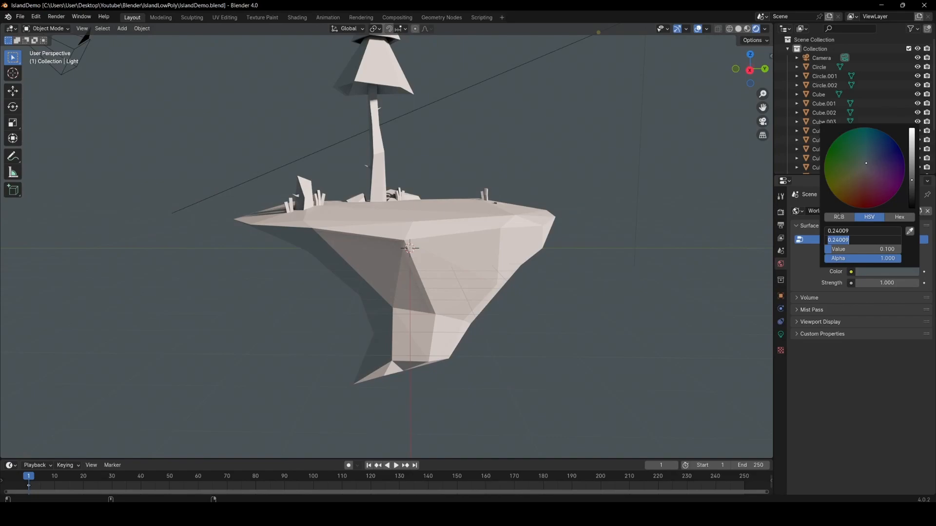
click(858, 197)
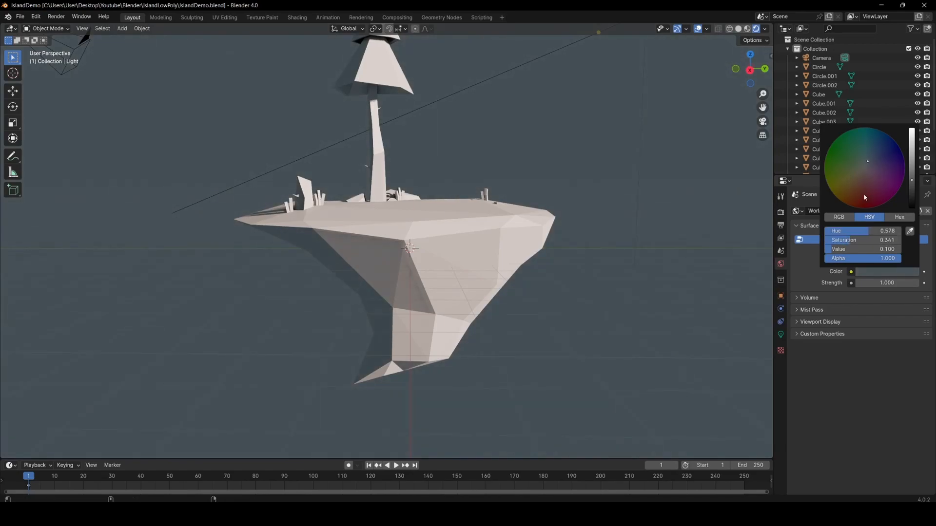
Step: Shift the world background color toward teal with hue 0.527 and saturation 0.318, and brighten it
shift+middle_drag(569, 252, 535, 318)
scroll(535, 318, down, 1)
click(883, 273)
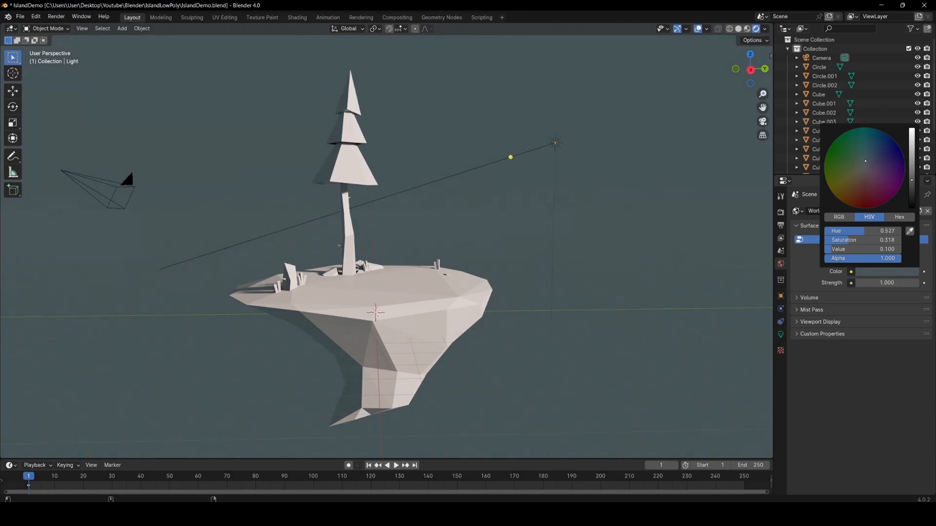
click(891, 275)
scroll(890, 275, up, 1)
scroll(890, 276, up, 1)
Step: Enable the transparent film background in the render settings and save the file
click(781, 213)
middle_drag(627, 282, 616, 286)
scroll(826, 380, down, 4)
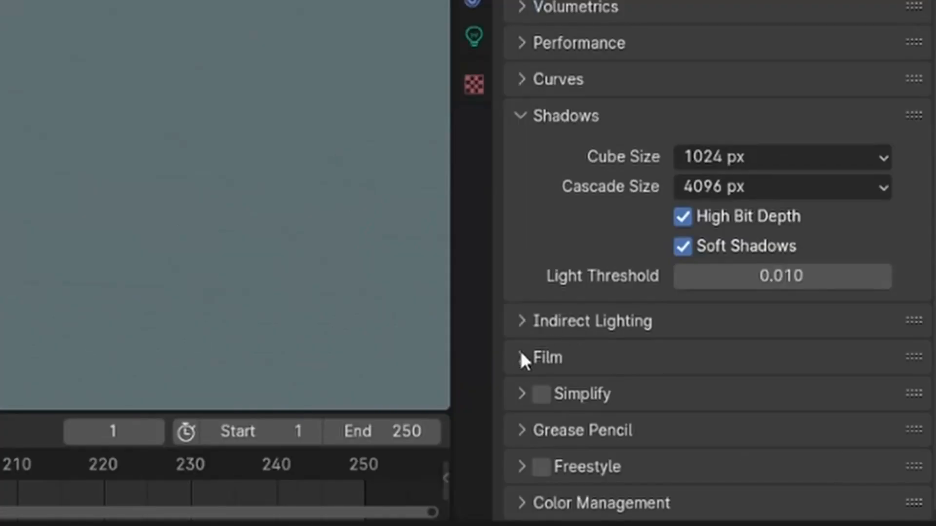
click(796, 442)
click(857, 427)
middle_drag(517, 353, 436, 329)
key(ctrl+s)
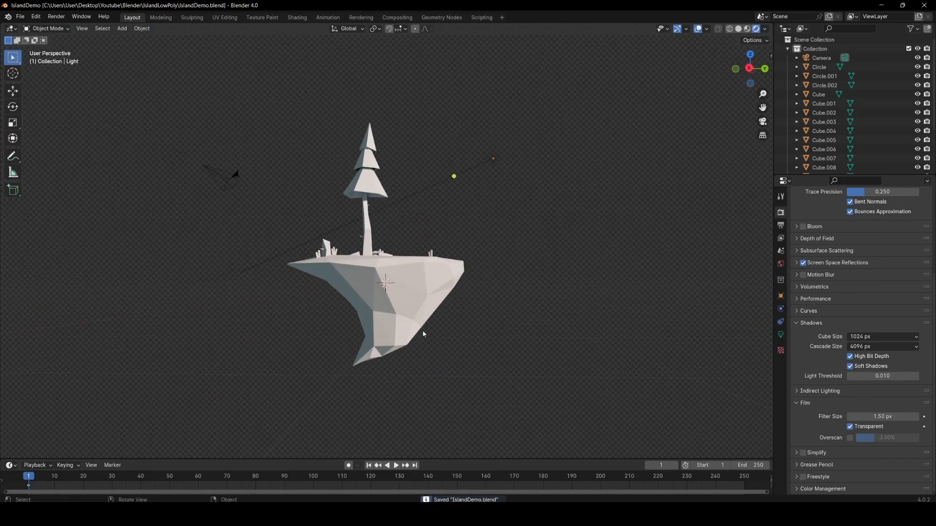
Step: Look through the camera and reframe the island by shifting the camera and moving it about 4.2 m closer along its local Z axis
middle_drag(375, 296, 501, 165)
middle_drag(287, 235, 561, 339)
key(KP_0)
click(575, 351)
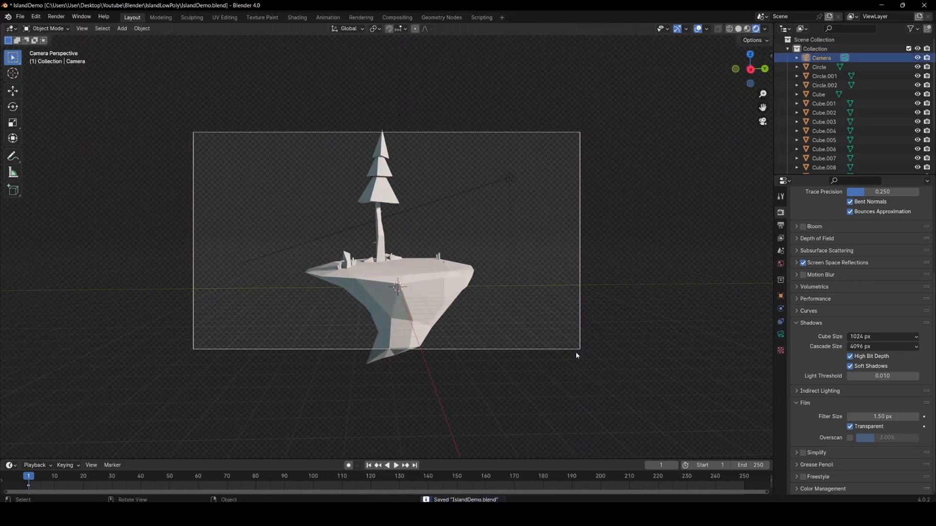
key(g)
click(595, 325)
key(g)
key(z)
key(z)
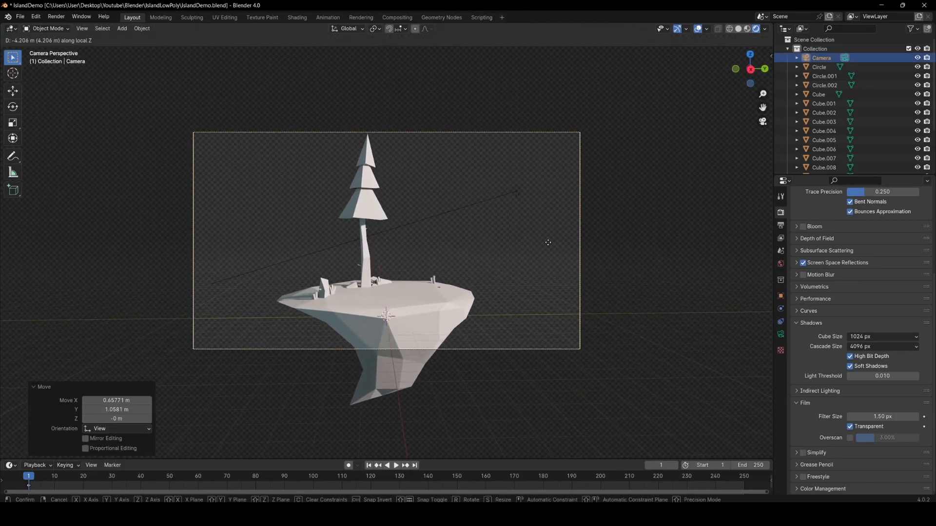
click(548, 241)
Step: Add a new material named green to the tree's lowest foliage cone
click(379, 214)
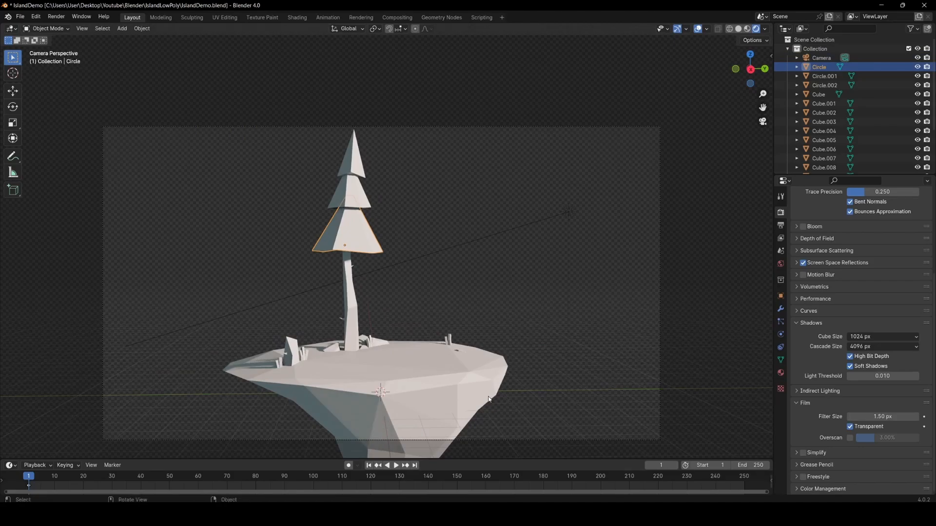
click(780, 372)
click(841, 251)
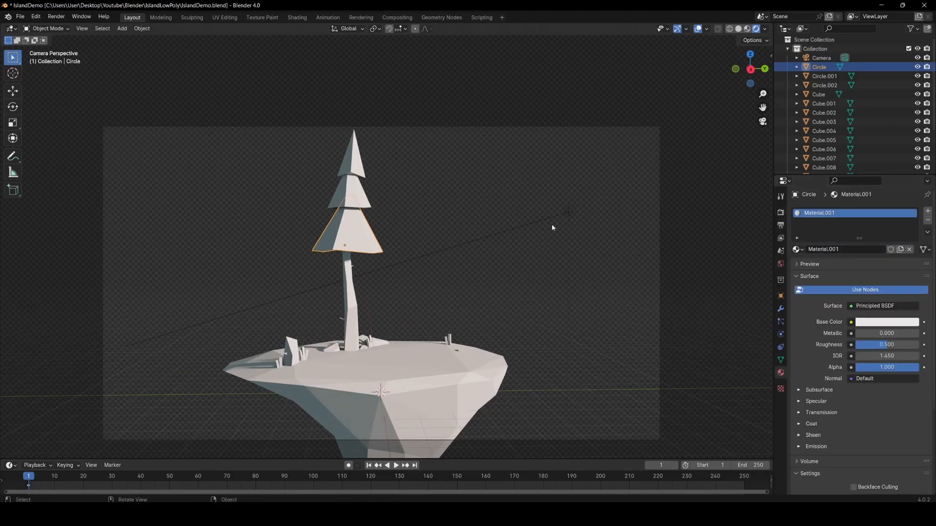
click(845, 248)
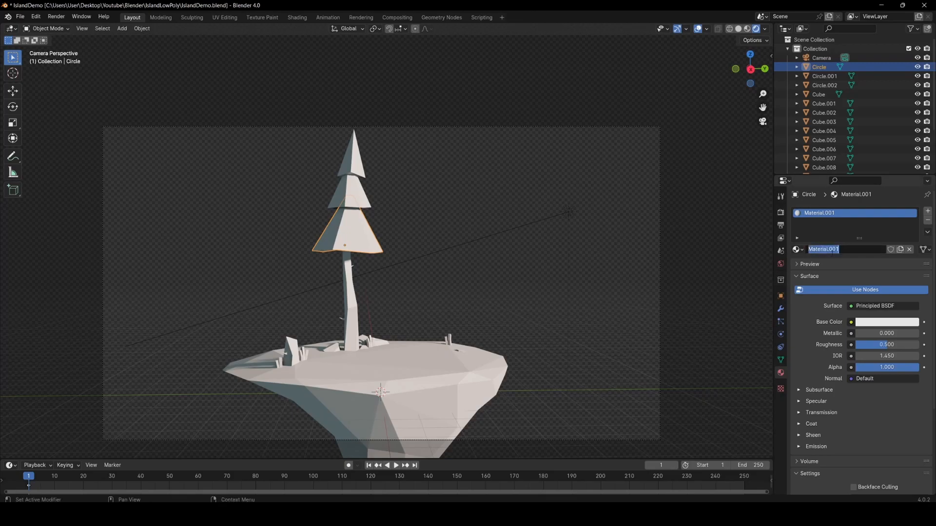
text(green)
key(Return)
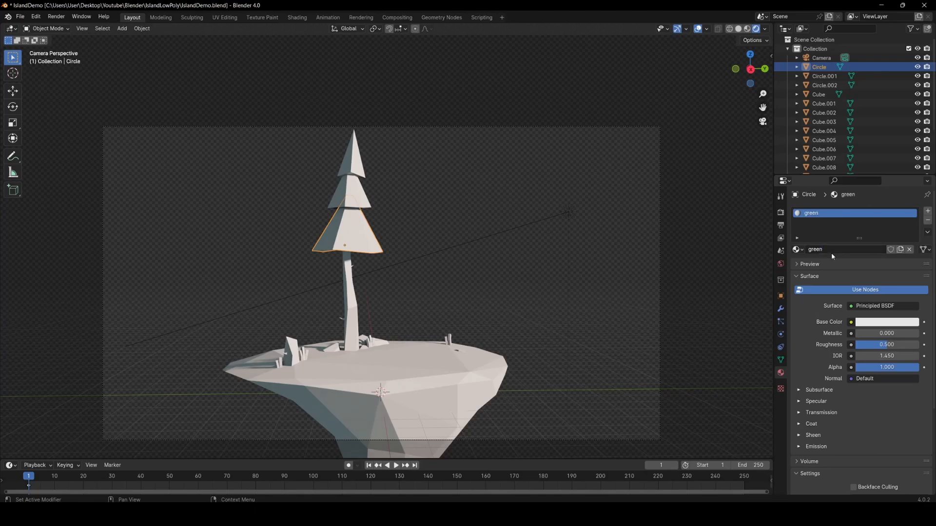
Step: Link the green material from the lowest foliage cone to the upper two cones and all the grass tufts
click(365, 202)
shift+click(354, 156)
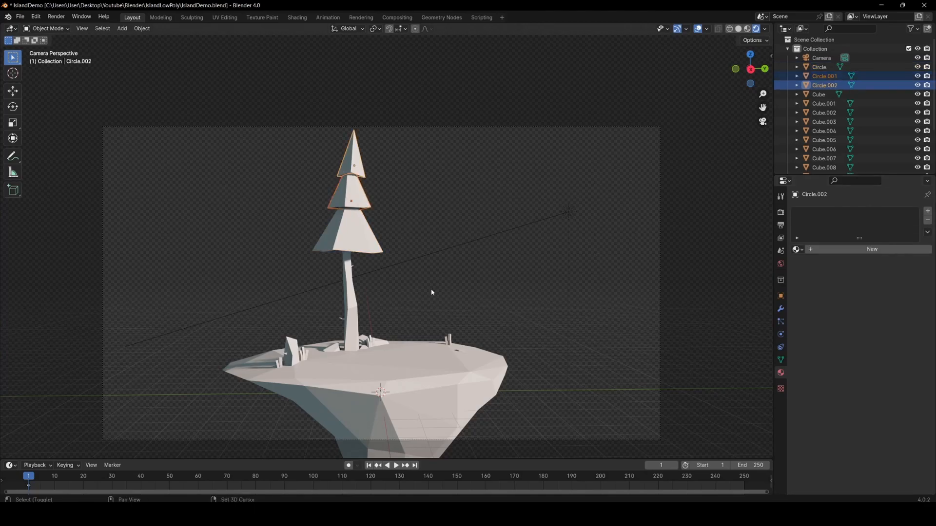
shift+click(450, 338)
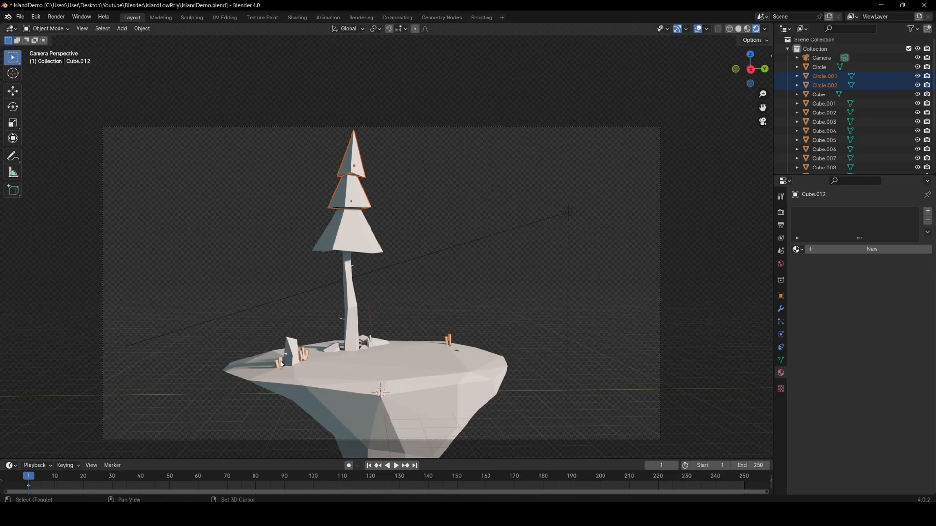
scroll(282, 365, up, 3)
key(g)
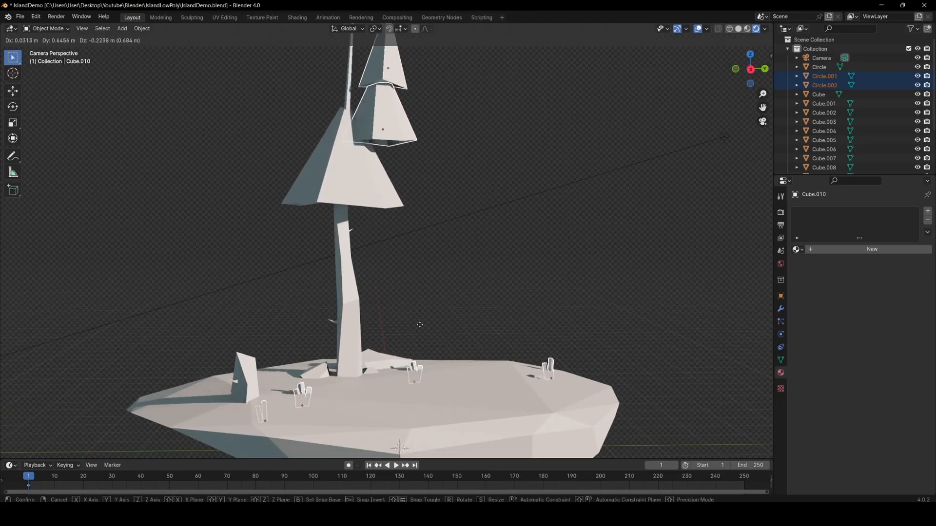
right_click(385, 322)
shift+click(384, 179)
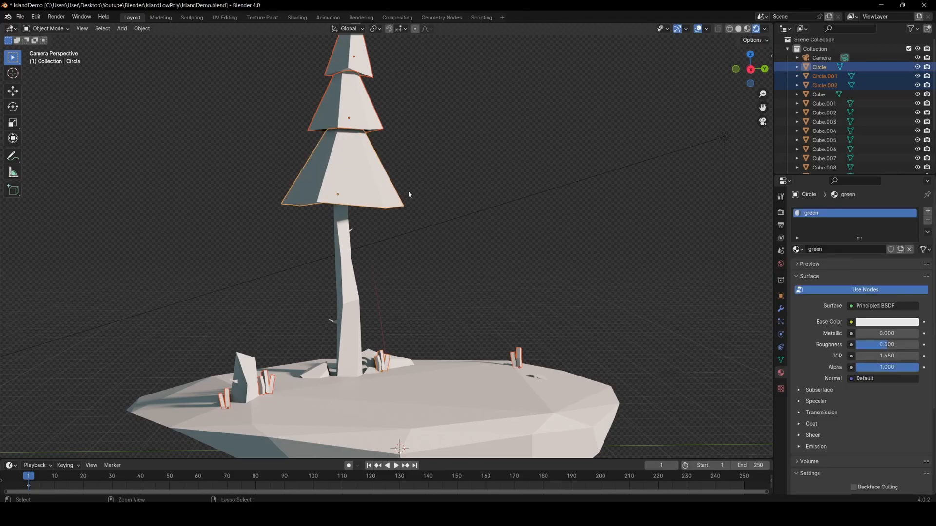
key(ctrl+l)
key(Down)
key(Down)
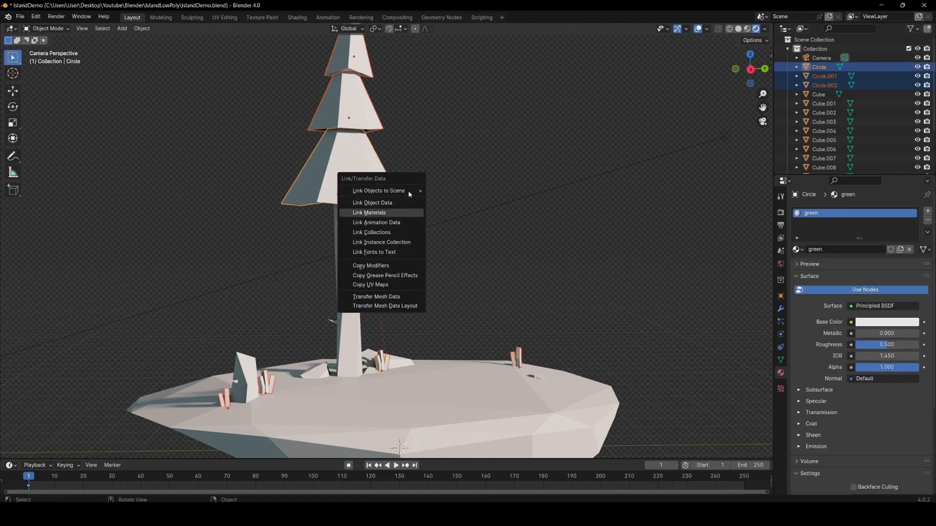
key(Return)
Step: Set the green material's base color to a dark olive green
click(372, 120)
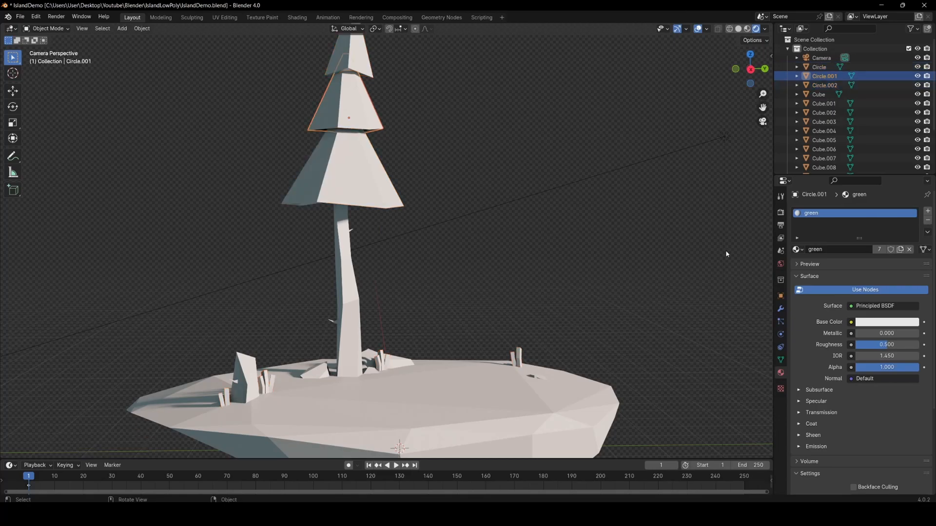
click(894, 322)
drag(854, 222, 849, 217)
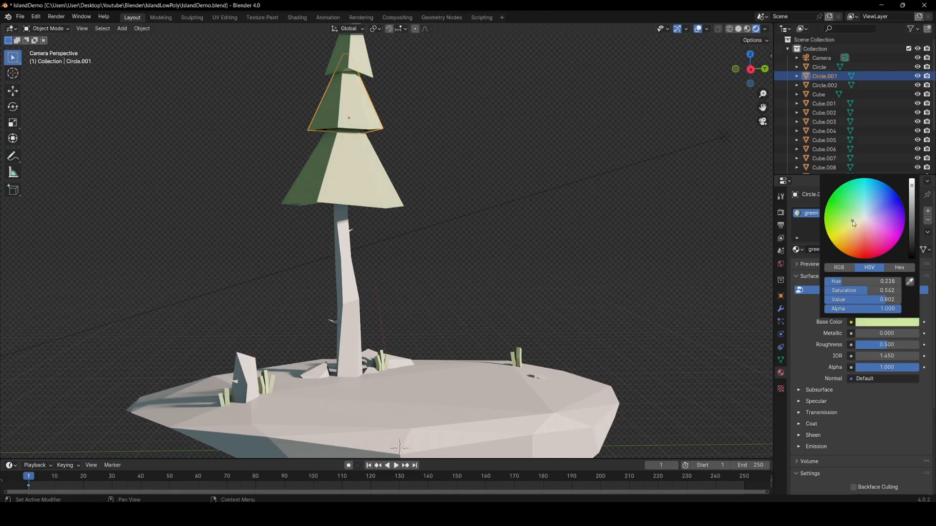
drag(850, 219, 847, 221)
scroll(847, 220, down, 7)
scroll(847, 221, down, 7)
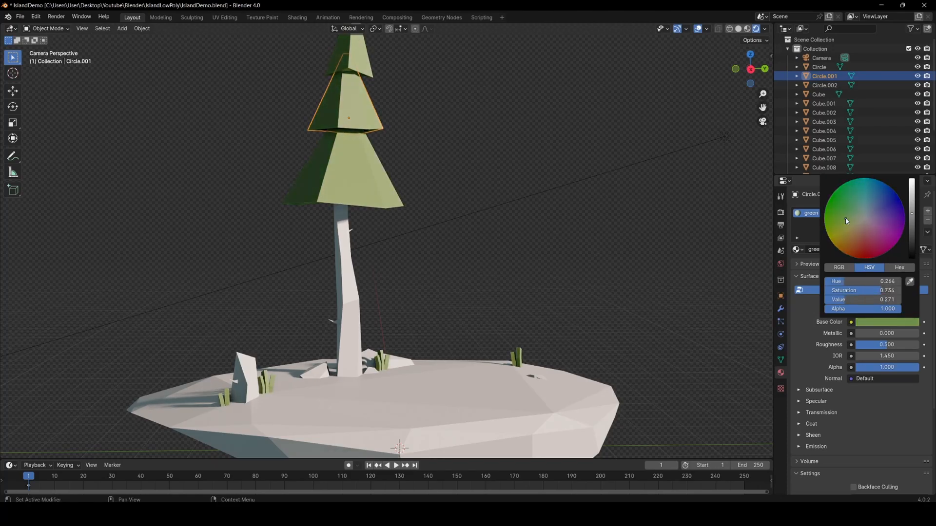
drag(850, 226, 846, 221)
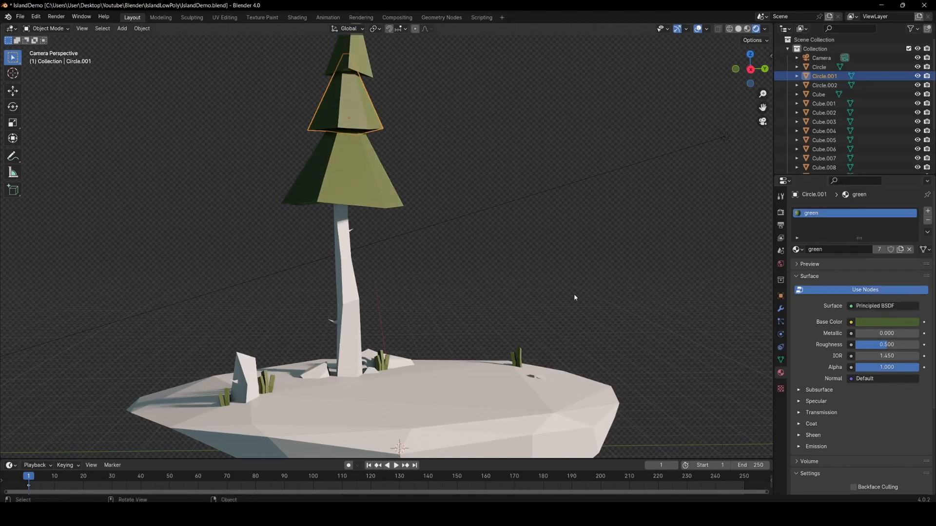
click(574, 294)
Step: Save the file and add a new material named Wood to the tree trunk
scroll(575, 295, down, 4)
click(367, 263)
scroll(390, 253, up, 6)
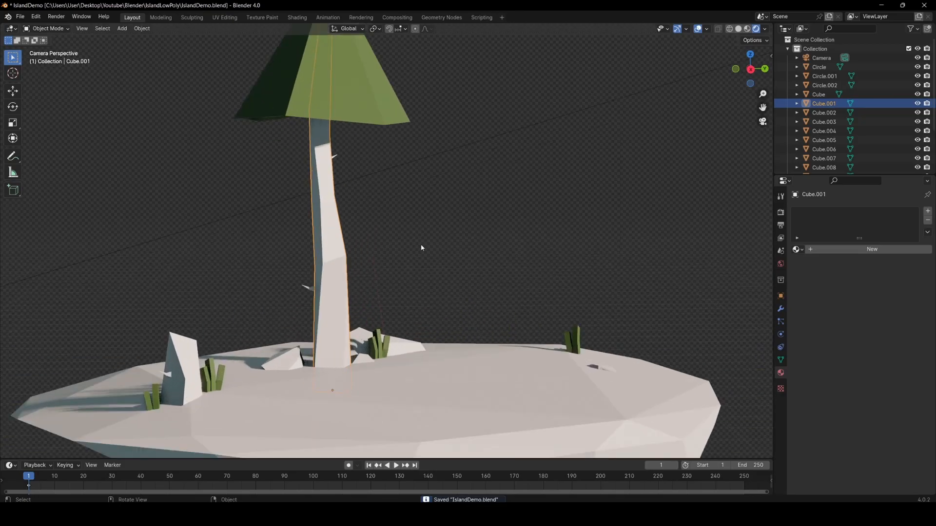
key(ctrl+s)
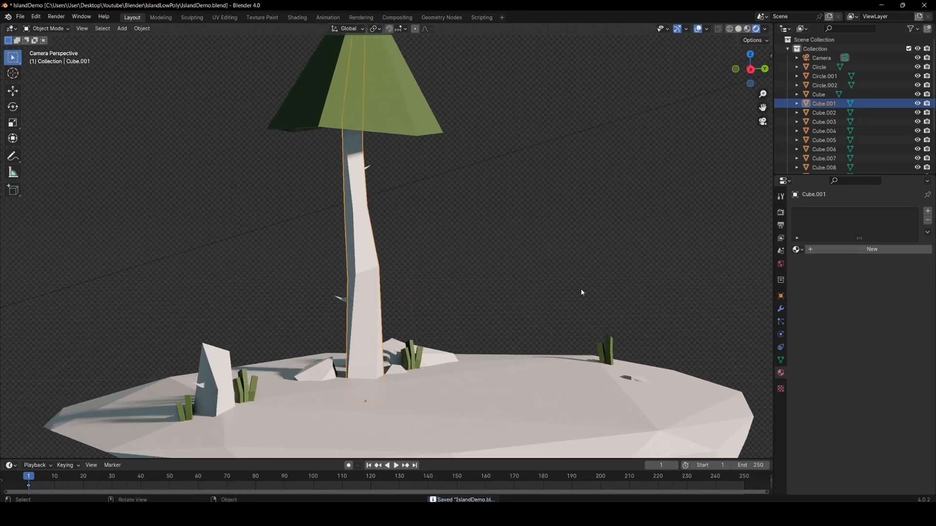
click(860, 250)
click(847, 249)
text(Brown)
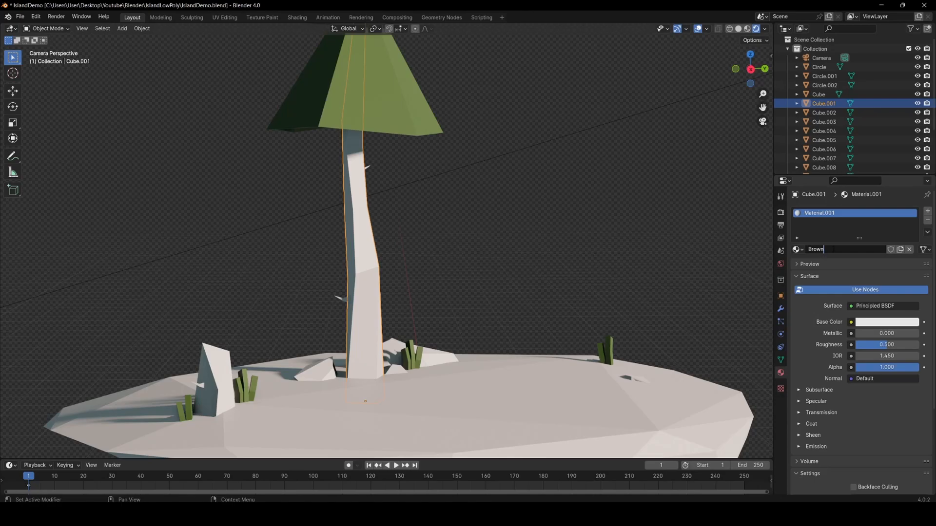
text(Wood)
key(Return)
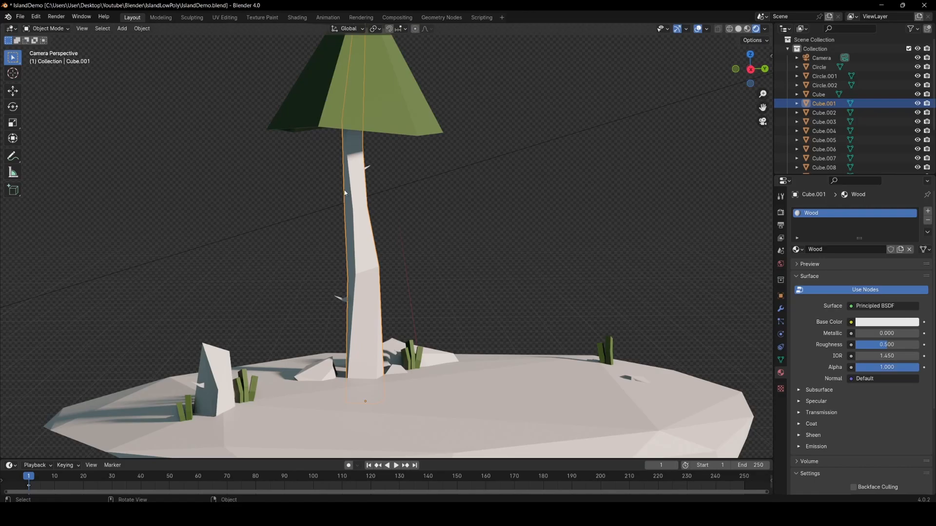
Step: Link the trunk's Wood material to its two branches, the stump and the stump's branch
click(368, 169)
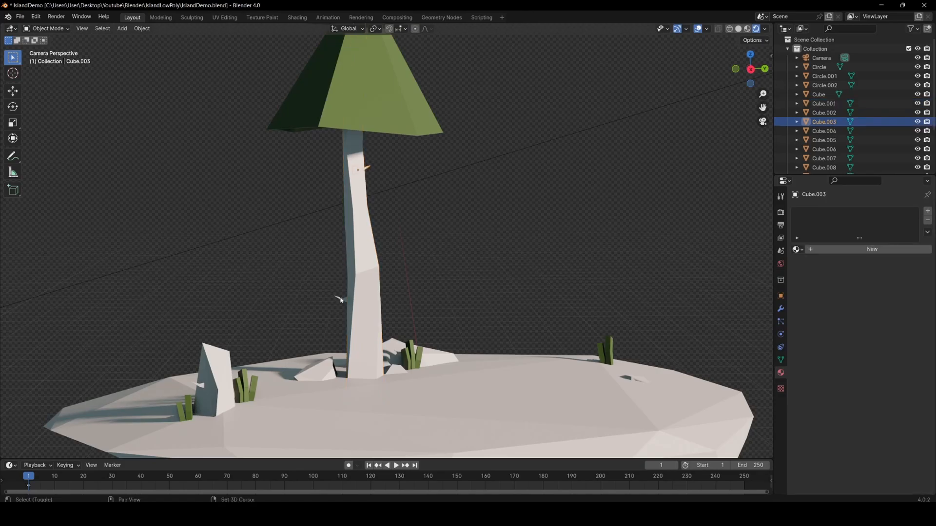
shift+click(342, 300)
shift+click(200, 384)
shift+click(215, 380)
shift+click(356, 256)
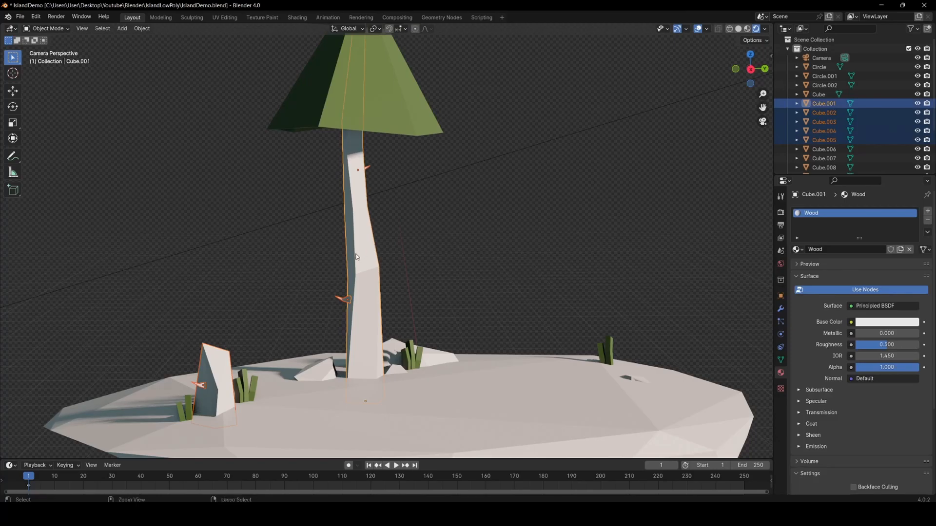
key(ctrl+l)
click(355, 253)
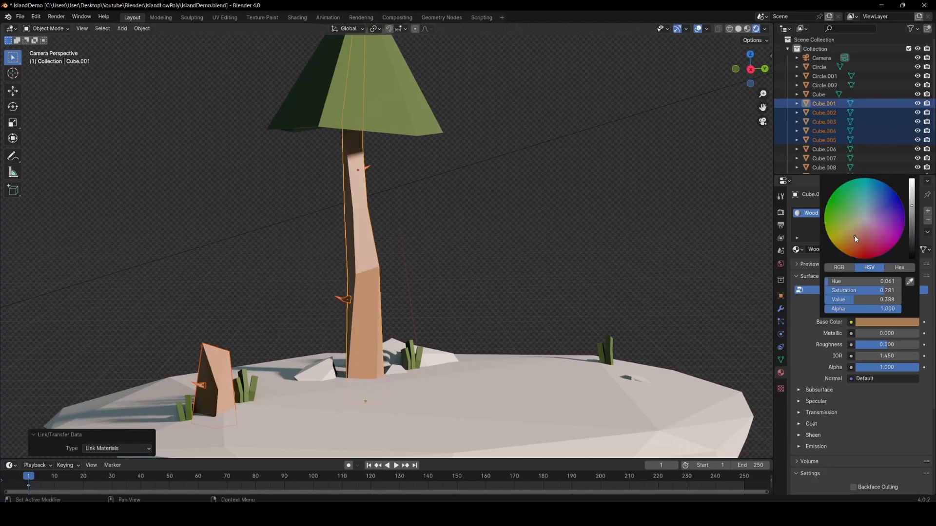
Step: Darken the Wood material's base color to a deep reddish brown
scroll(855, 237, down, 3)
scroll(851, 251, down, 4)
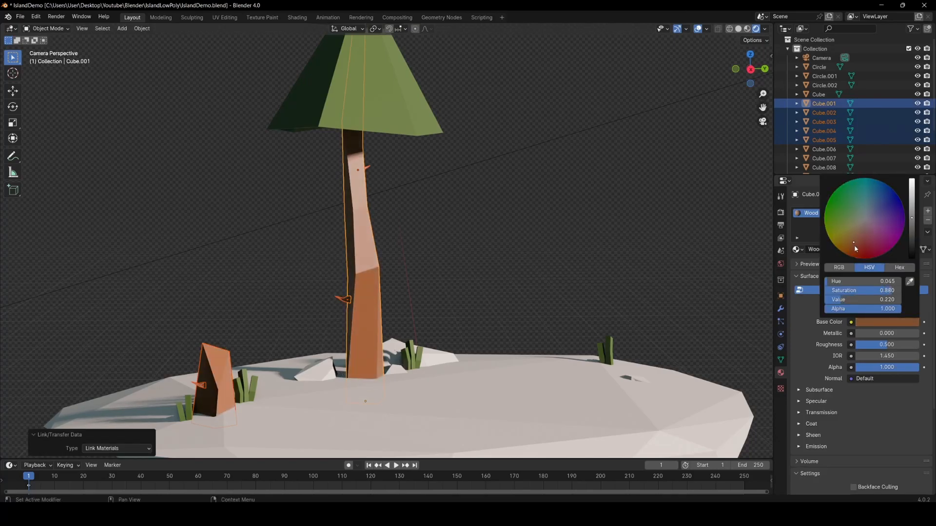
click(530, 231)
scroll(530, 231, down, 5)
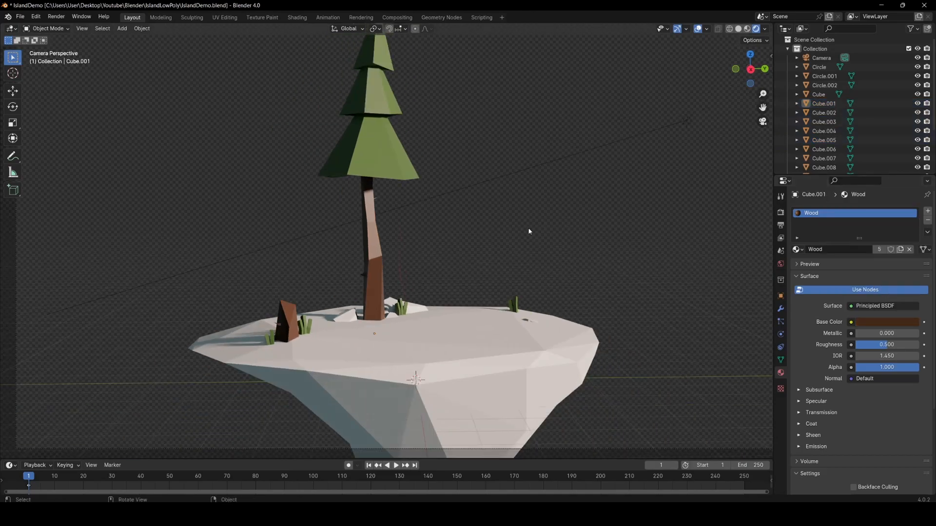
Step: Set the Wood material's roughness to 0.860 and save the file
drag(870, 346, 906, 344)
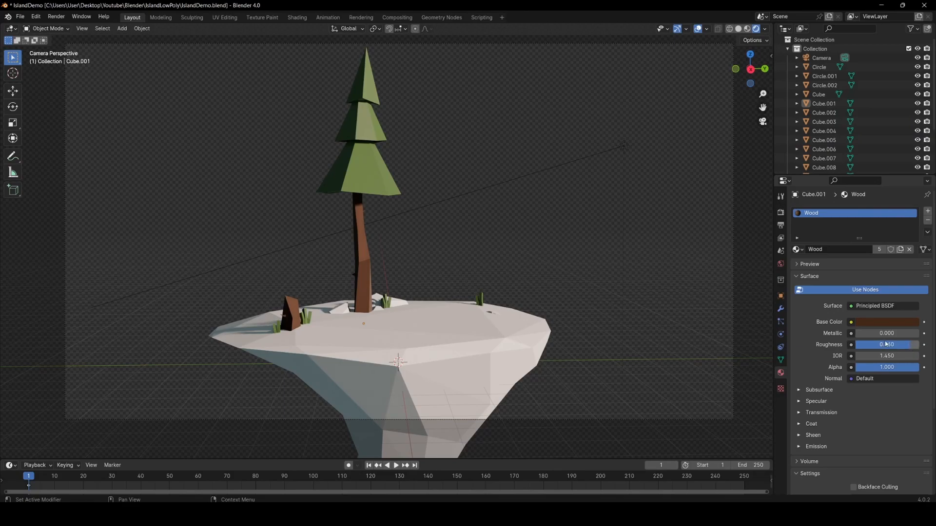
scroll(489, 209, up, 3)
key(ctrl+s)
scroll(492, 244, up, 3)
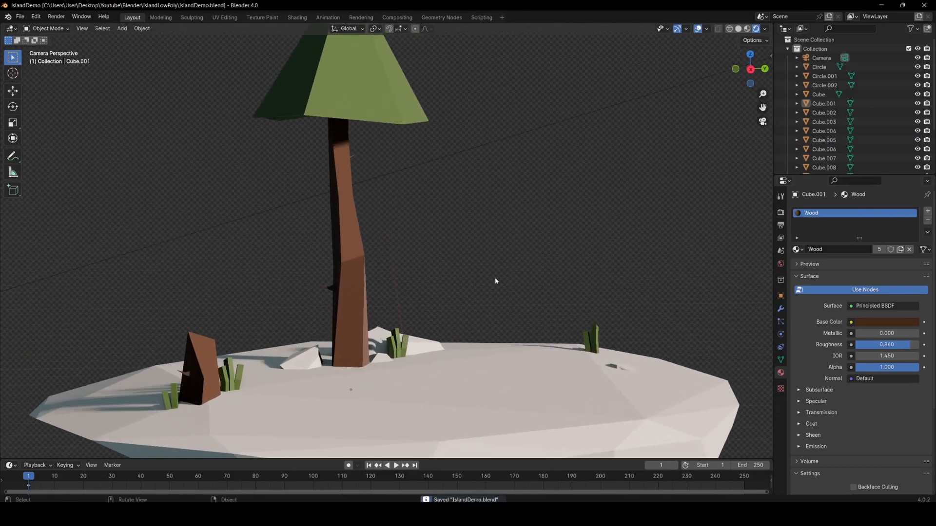
Step: Shift the Wood material's base color to a less saturated dark brown
scroll(495, 279, down, 5)
middle_drag(491, 265, 536, 264)
click(888, 321)
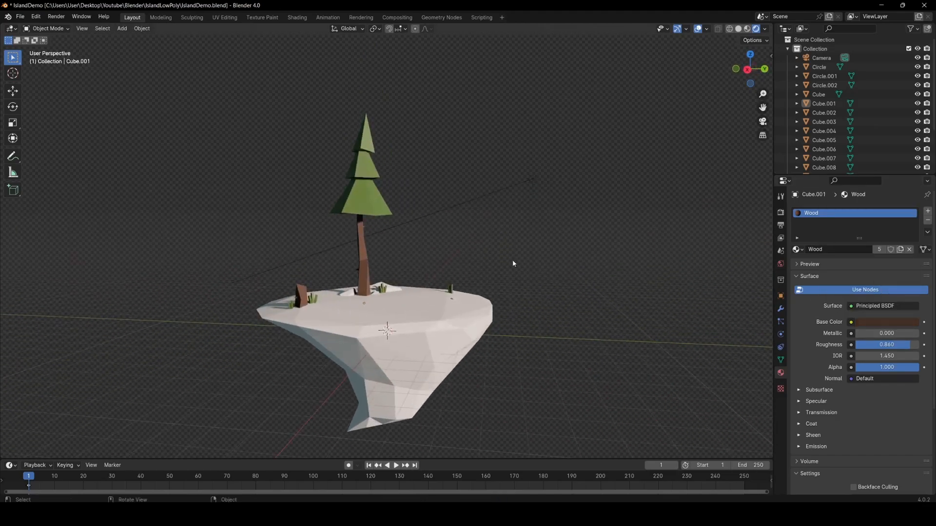
Step: Mute the base color of the grass tufts' green material slightly and save the file
scroll(512, 253, up, 8)
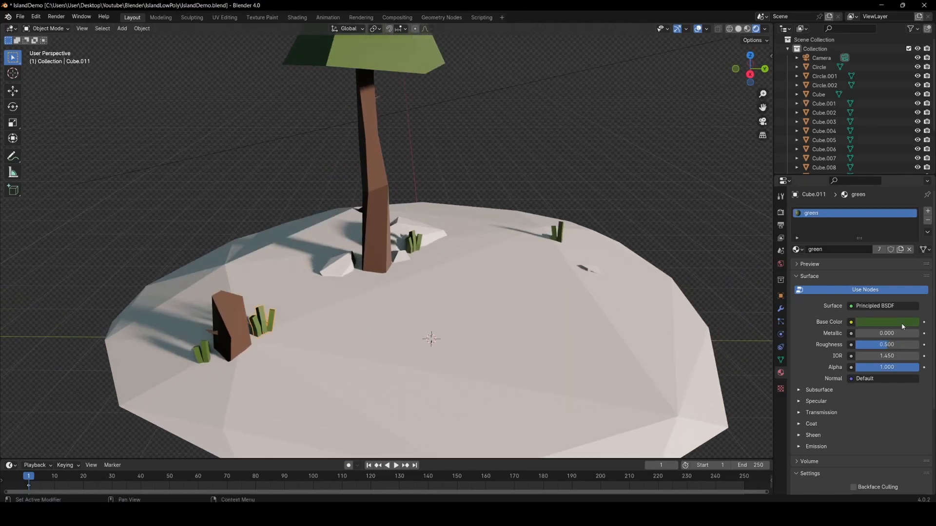
click(888, 322)
scroll(520, 224, down, 6)
key(ctrl+s)
mouse_move(489, 238)
middle_down()
mouse_move(553, 243)
mouse_move(482, 239)
middle_up()
scroll(482, 239, up, 5)
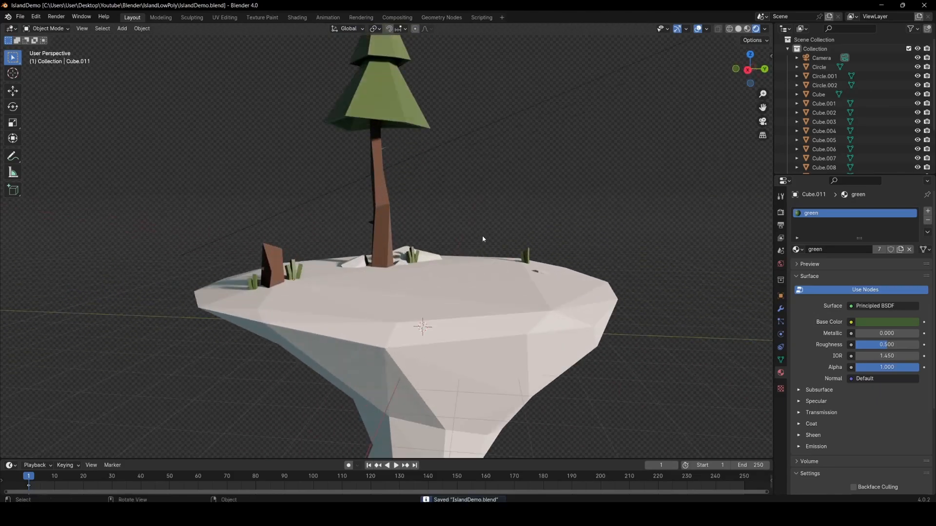
Step: Add a new material named Grey to the rock between the stump and the tree trunk
scroll(385, 272, up, 4)
click(326, 279)
middle_drag(325, 279, 340, 317)
scroll(340, 317, down, 4)
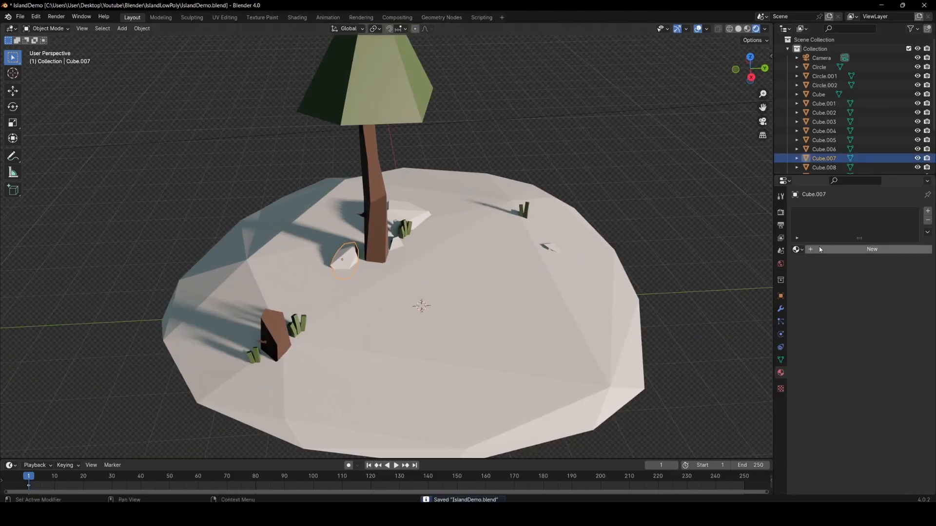
click(835, 249)
click(837, 250)
text(Grey)
key(Return)
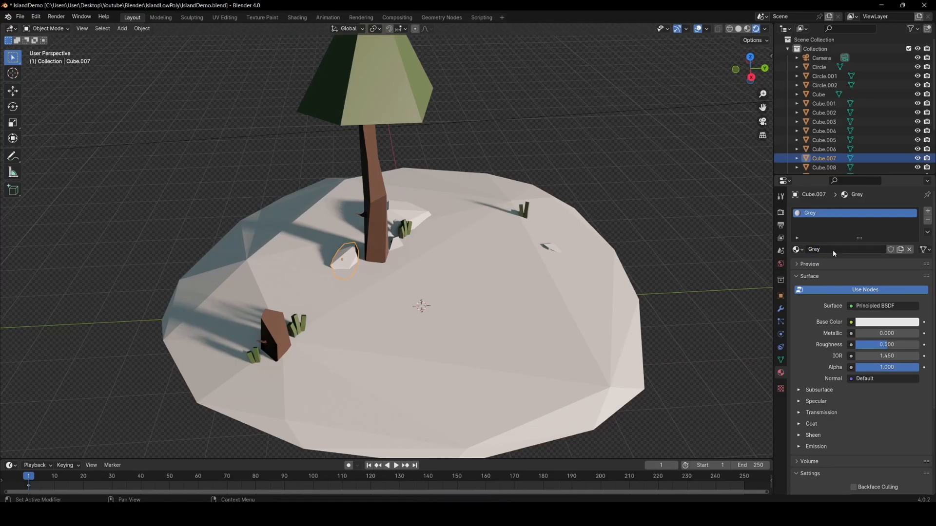
Step: Link the Grey material from the rock beside the trunk to the other three rocks
middle_drag(509, 200, 423, 229)
click(440, 266)
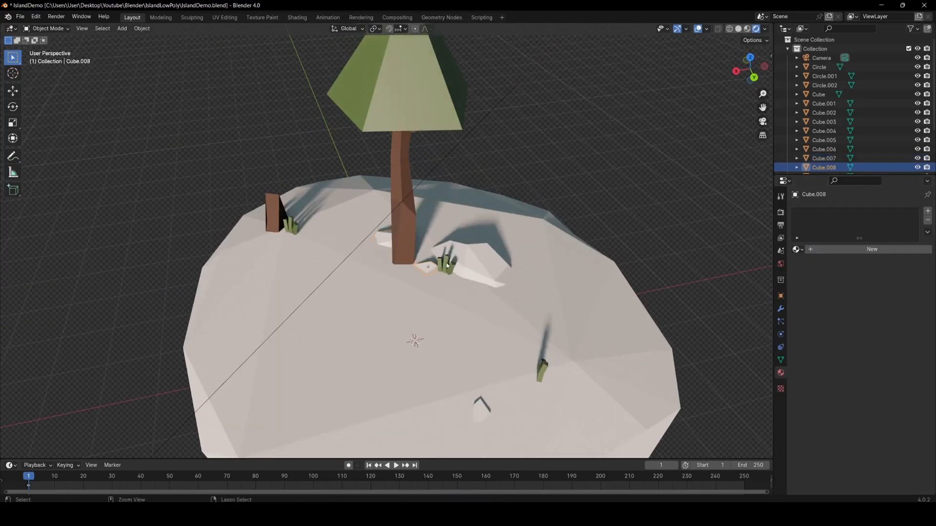
click(385, 239)
click(427, 266)
shift+click(487, 263)
shift+click(483, 407)
middle_drag(409, 373, 462, 337)
shift+click(343, 262)
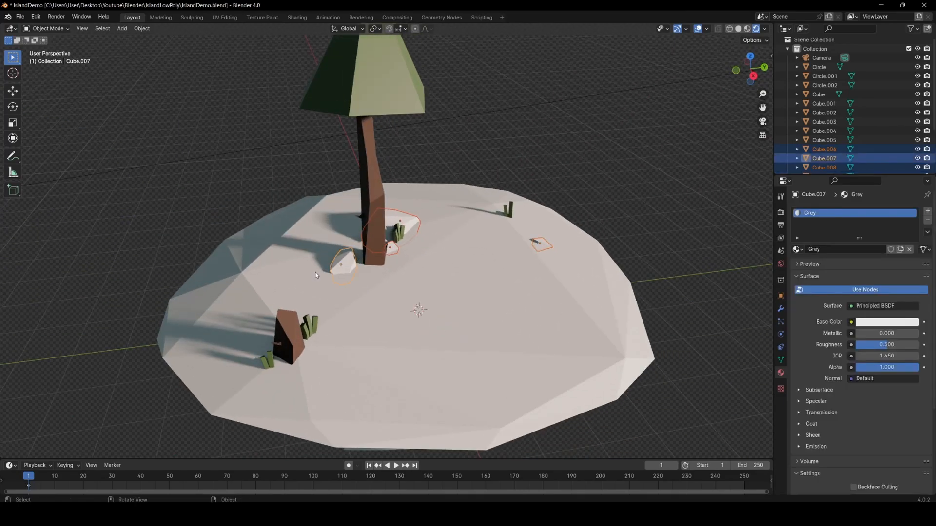
key(ctrl+l)
click(316, 275)
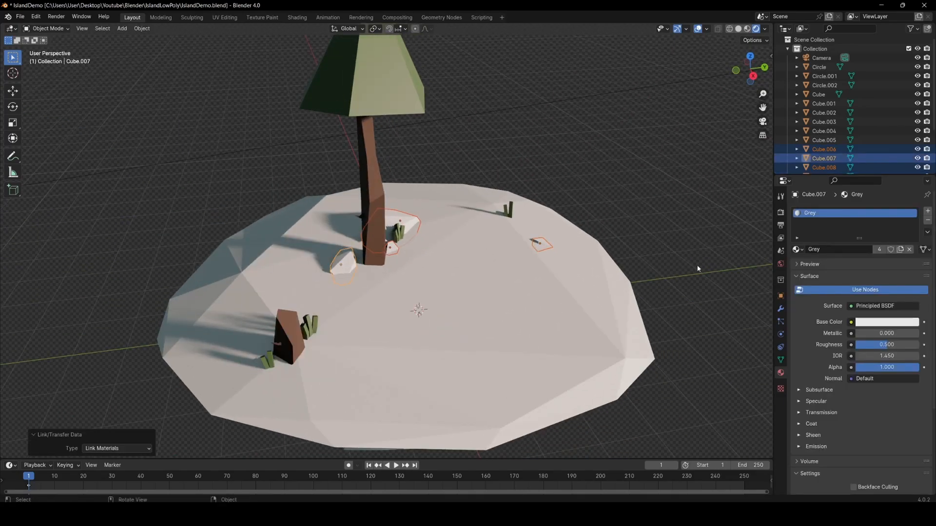
Step: Set the Grey material's base color to a medium grey and its roughness to 0.643
click(881, 325)
scroll(873, 325, down, 10)
middle_drag(568, 295, 544, 267)
click(545, 210)
middle_drag(660, 291, 662, 277)
drag(863, 345, 896, 345)
Step: Rotate the small rock near the lone grass tuft, duplicate it toward the island's front, and tilt the copy freely
click(460, 293)
middle_drag(531, 275, 561, 285)
scroll(461, 288, up, 3)
key(r)
click(540, 293)
key(shift+d)
click(436, 303)
key(r)
key(r)
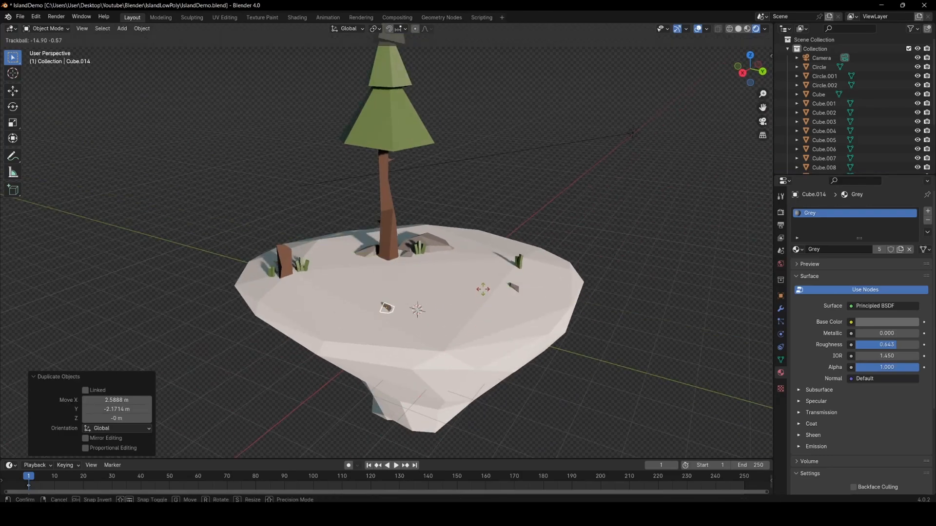
click(490, 266)
Step: Duplicate the small front rock within the horizontal plane, rotate the copy, and position it next to the original
middle_drag(477, 296, 526, 309)
key(shift+d)
key(shift+z)
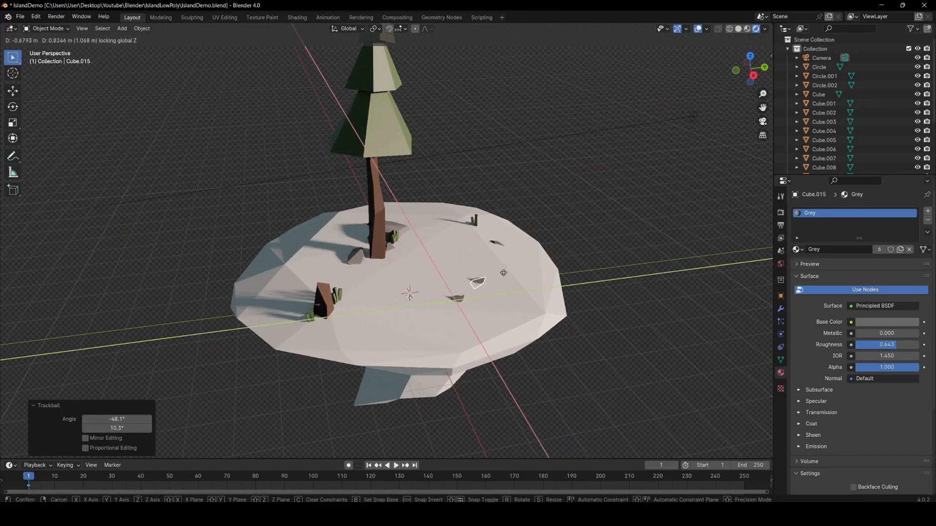
click(550, 312)
key(r)
click(580, 320)
key(g)
key(shift+z)
click(574, 325)
Step: Add a third small rock to the front group by duplicating horizontally, rotating it about -87° around Z, and moving it close to the others
key(shift+d)
key(shift+z)
click(556, 319)
key(r)
click(439, 352)
key(g)
key(shift+z)
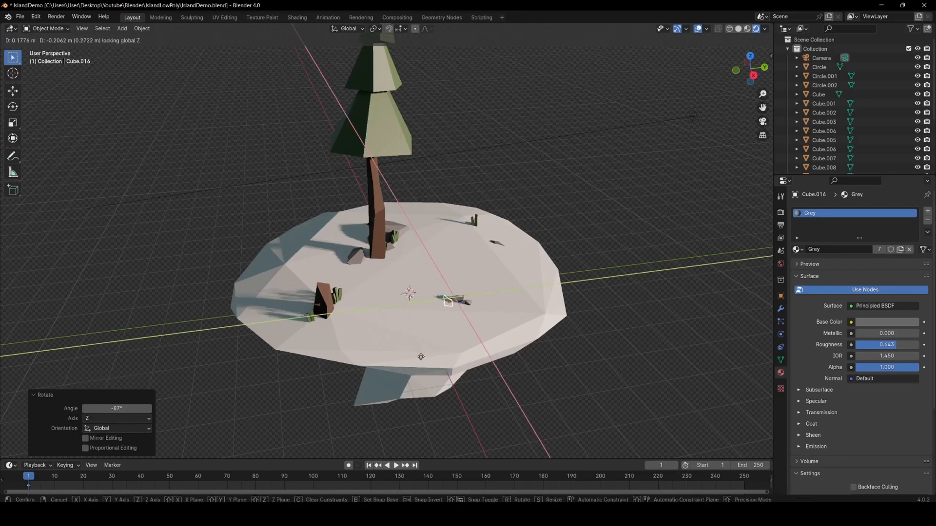
click(421, 355)
click(424, 352)
Step: Select the island mesh and add a second material slot to it
middle_drag(554, 307, 536, 267)
click(470, 307)
middle_drag(490, 291, 302, 293)
middle_drag(430, 294, 406, 331)
key(Tab)
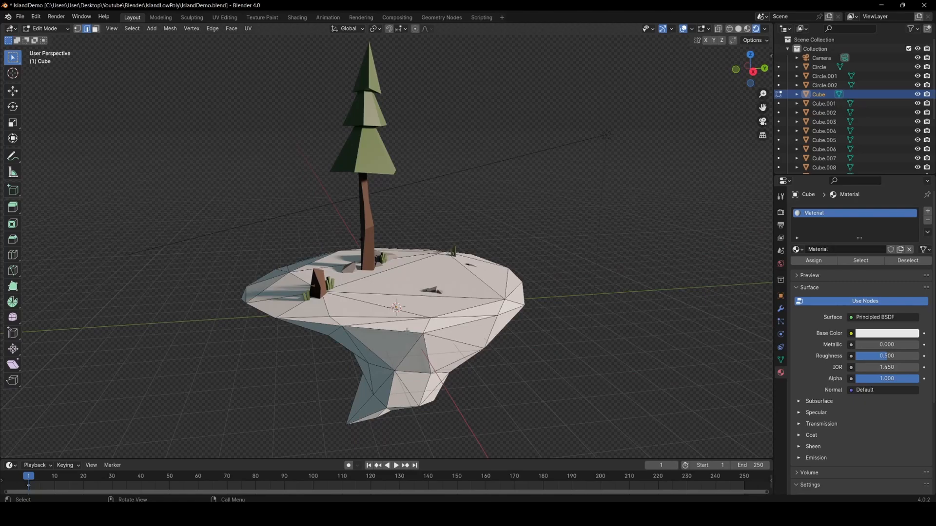
key(Tab)
scroll(487, 297, down, 3)
scroll(683, 268, up, 1)
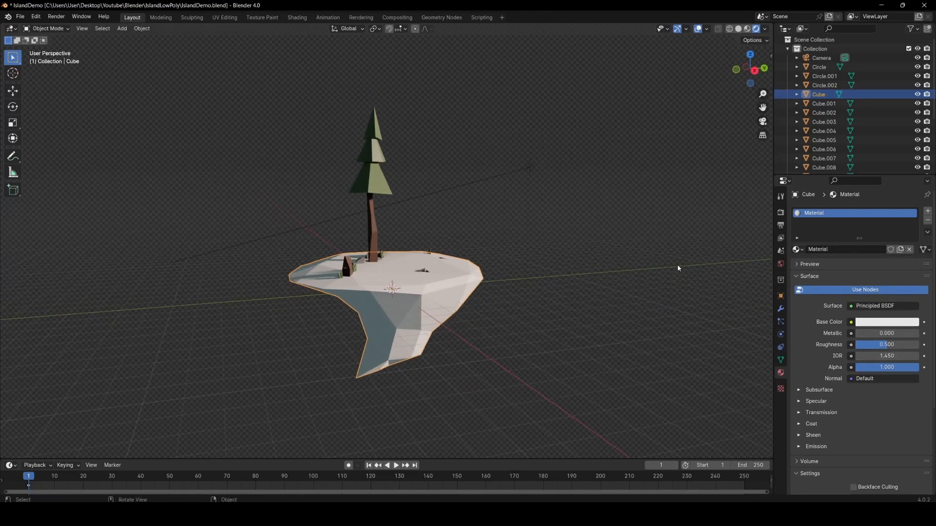
scroll(564, 288, up, 2)
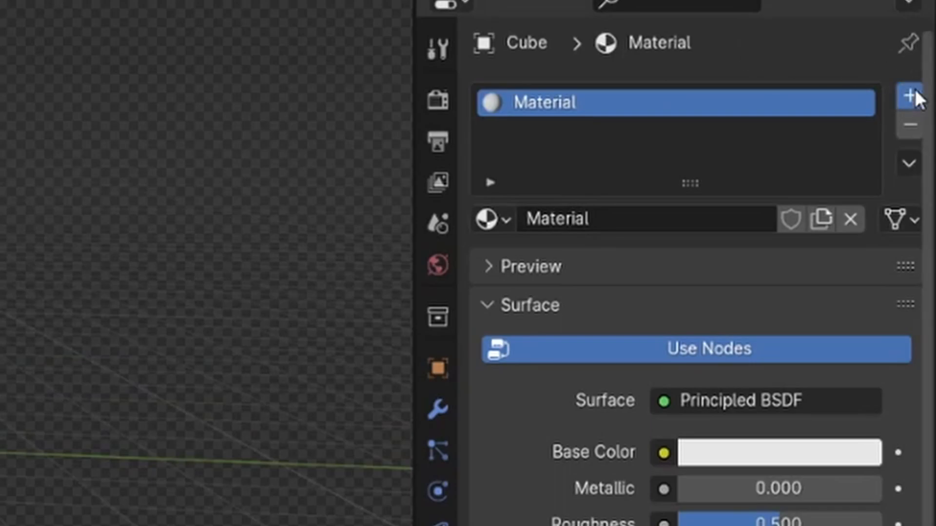
click(910, 96)
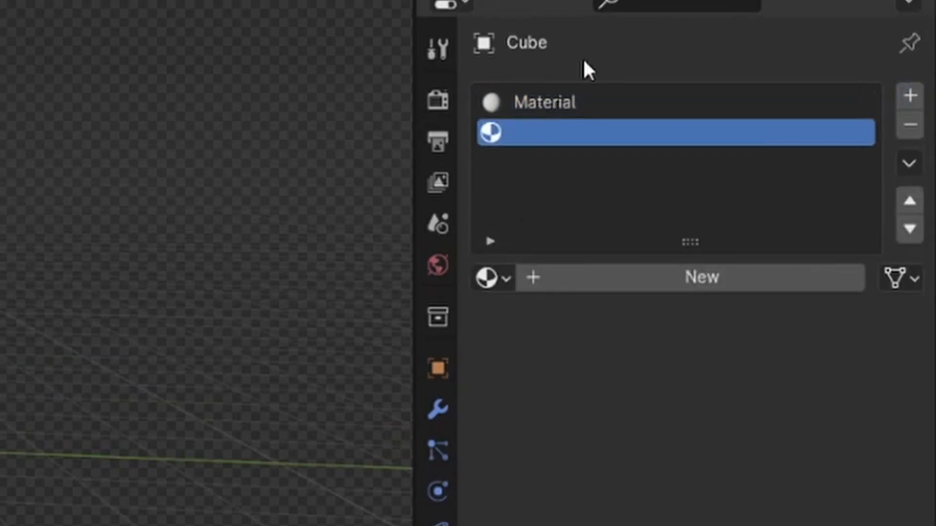
Step: Set the island's first material slot to Grey and its second slot to green
click(604, 100)
click(500, 273)
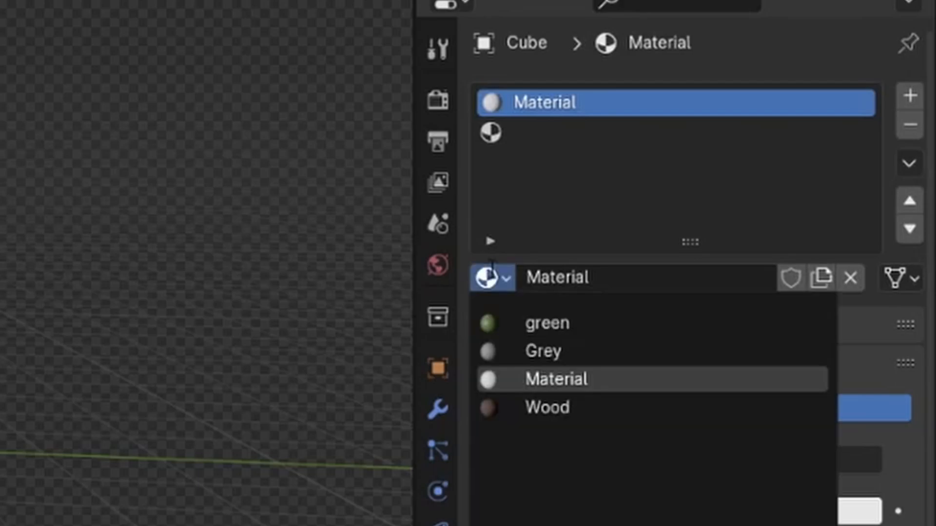
click(585, 353)
middle_drag(35, 353, 64, 352)
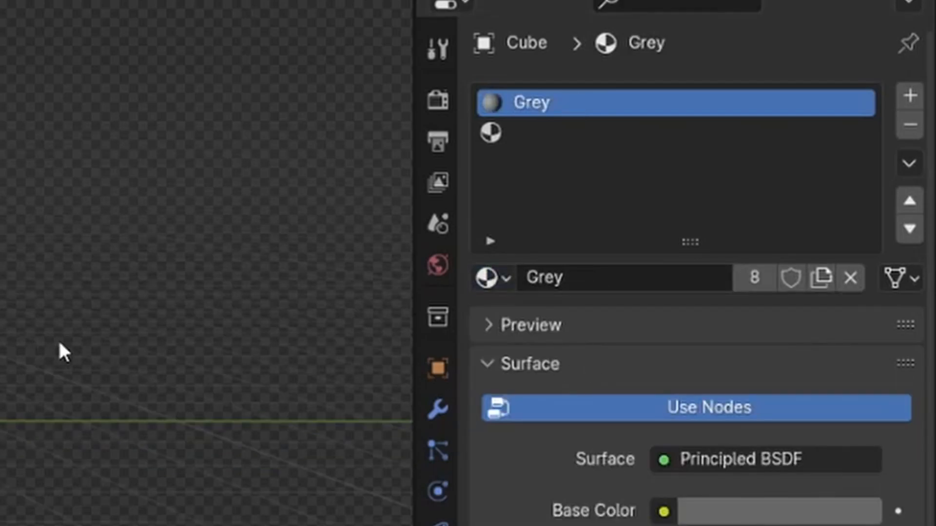
click(526, 133)
click(491, 277)
click(548, 322)
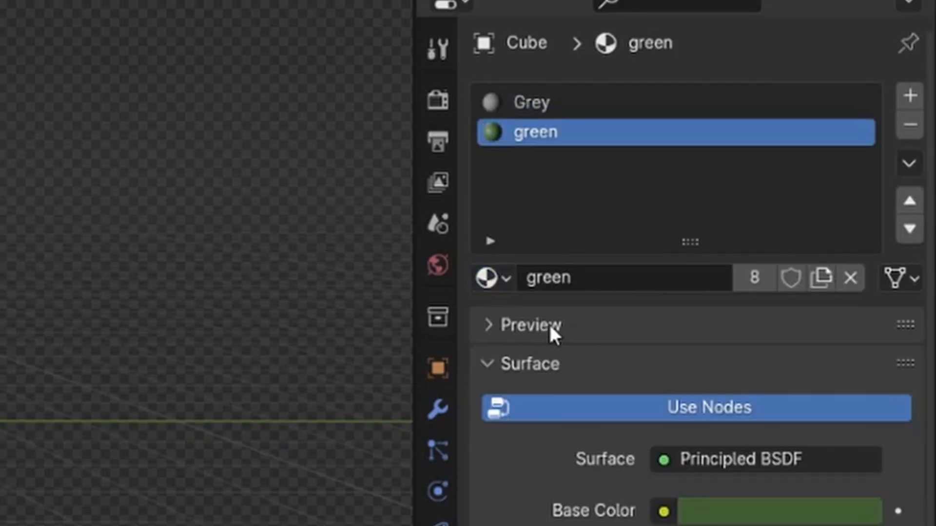
Step: Edit the island mesh in face select mode and select the faces of its top surface
key(Tab)
middle_drag(452, 315, 420, 303)
key(3)
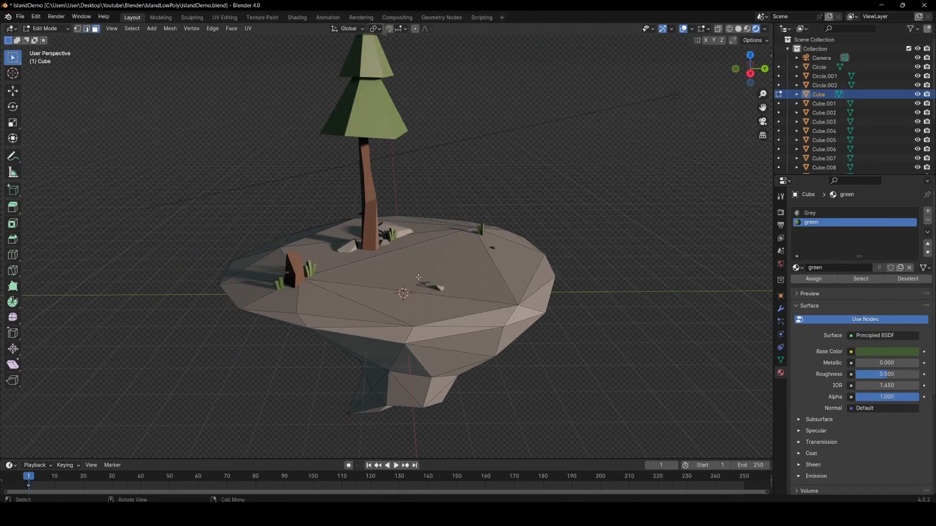
click(418, 289)
ctrl+click(418, 303)
ctrl+click(346, 307)
middle_drag(347, 307, 347, 314)
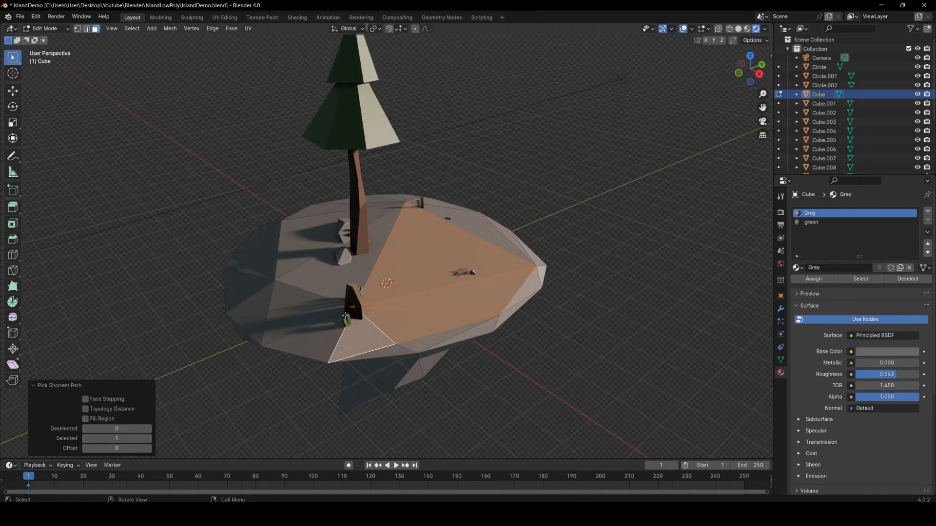
ctrl+click(310, 334)
ctrl+click(254, 312)
Step: Extend the face selection to the sloping side faces around the island's upper rim
middle_drag(254, 312, 361, 224)
shift+click(221, 312)
shift+click(251, 319)
shift+click(292, 347)
shift+click(341, 358)
shift+click(402, 352)
middle_drag(402, 352, 322, 298)
shift+click(349, 286)
scroll(353, 307, down, 6)
scroll(321, 298, up, 2)
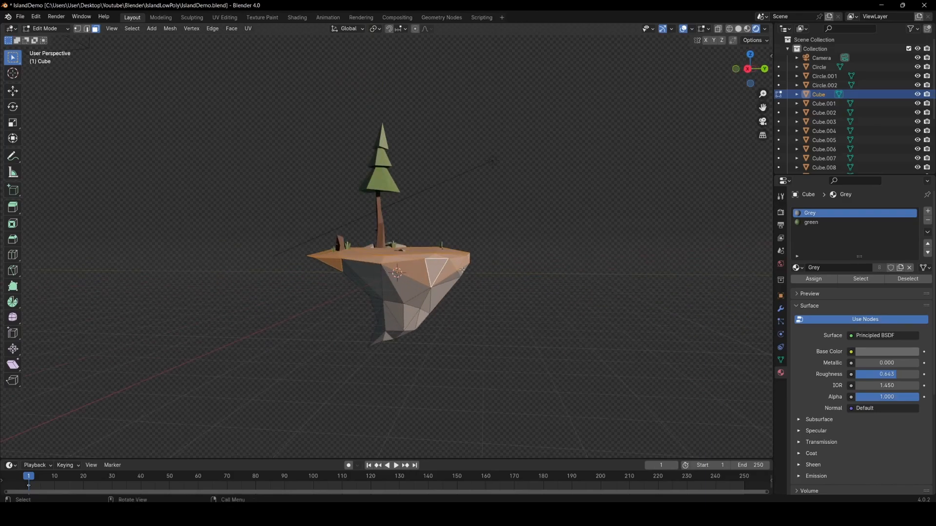
Step: Add the remaining upper rim faces to the selection and assign the green material to all selected faces
middle_drag(210, 289, 365, 282)
scroll(364, 282, up, 3)
shift+click(304, 275)
middle_drag(304, 276, 265, 273)
shift+click(355, 274)
scroll(359, 277, down, 6)
middle_drag(359, 277, 716, 298)
scroll(407, 284, up, 6)
shift+click(431, 258)
scroll(447, 276, down, 5)
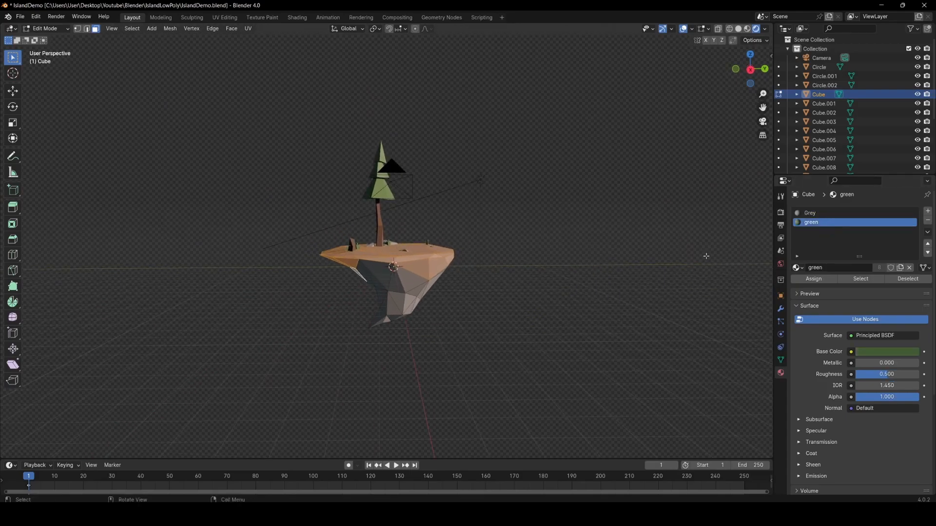
key(Tab)
Step: Set the green material's roughness to 0.597 and its base color to a more muted olive green
mouse_move(548, 299)
middle_down()
mouse_move(543, 320)
mouse_move(570, 345)
mouse_move(495, 313)
mouse_move(531, 308)
middle_up()
scroll(531, 308, up, 4)
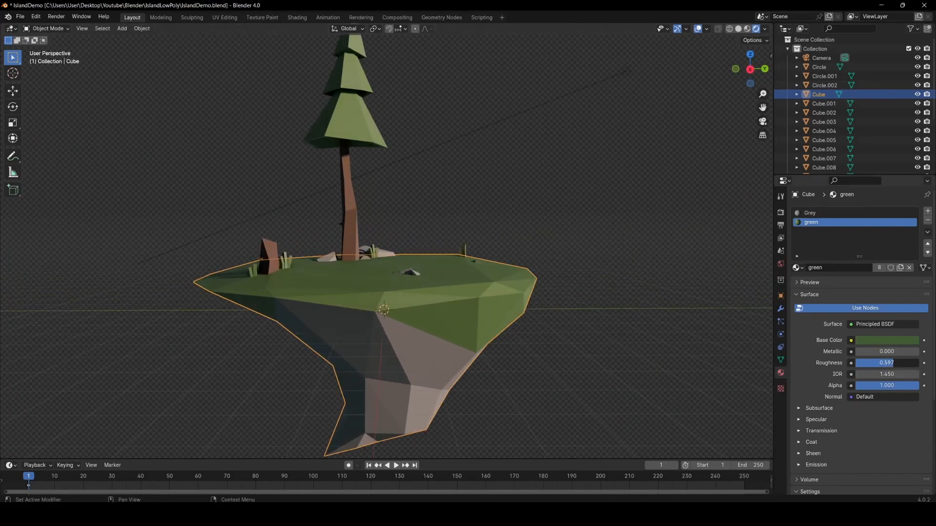
scroll(545, 266, down, 4)
mouse_move(545, 266)
middle_down()
mouse_move(546, 320)
mouse_move(535, 280)
middle_up()
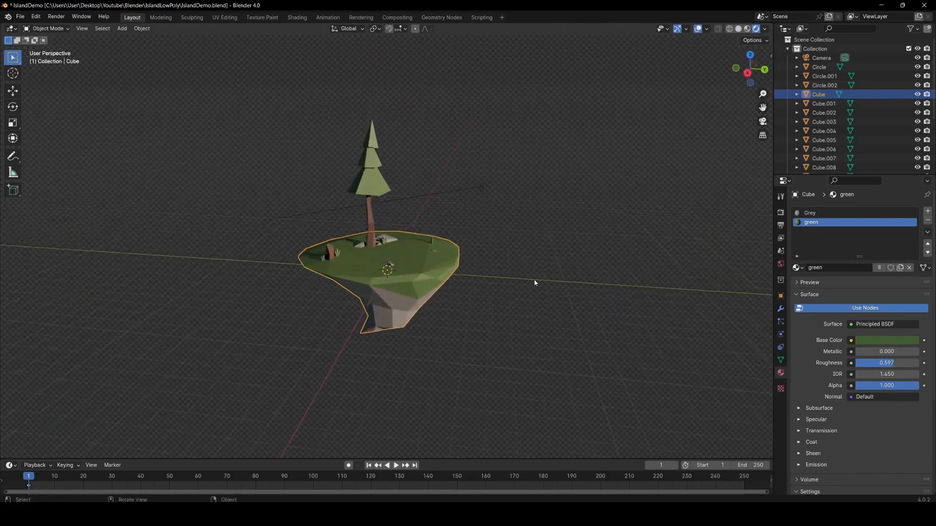
scroll(676, 295, up, 4)
click(885, 341)
scroll(865, 258, up, 2)
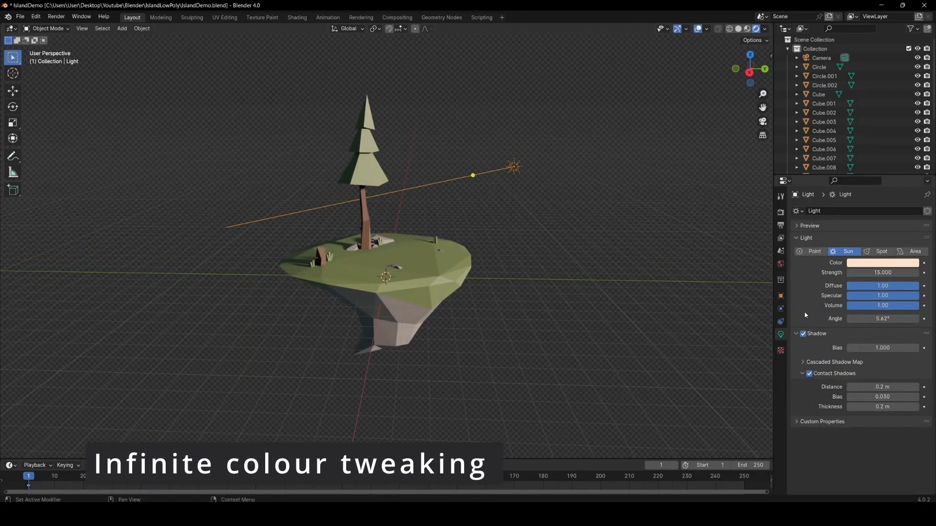
Step: Darken the base color of the island's Grey material
click(625, 260)
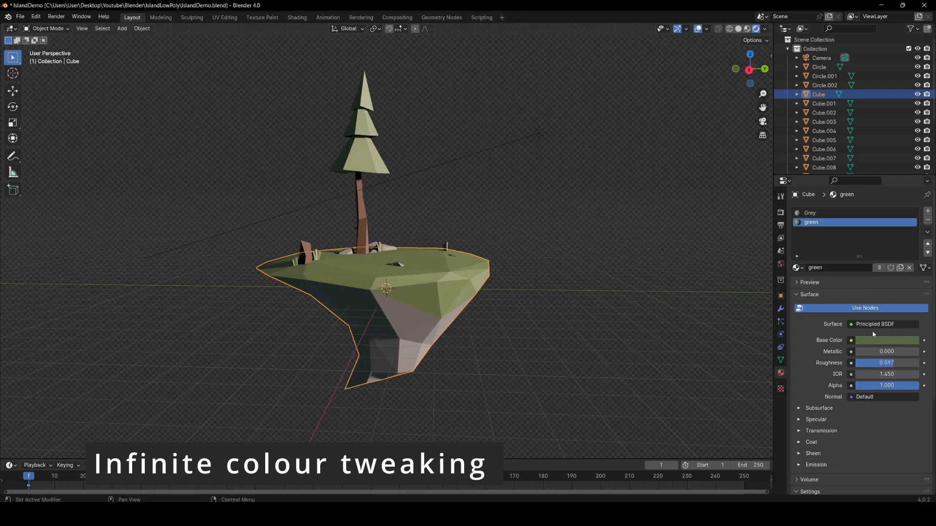
click(885, 341)
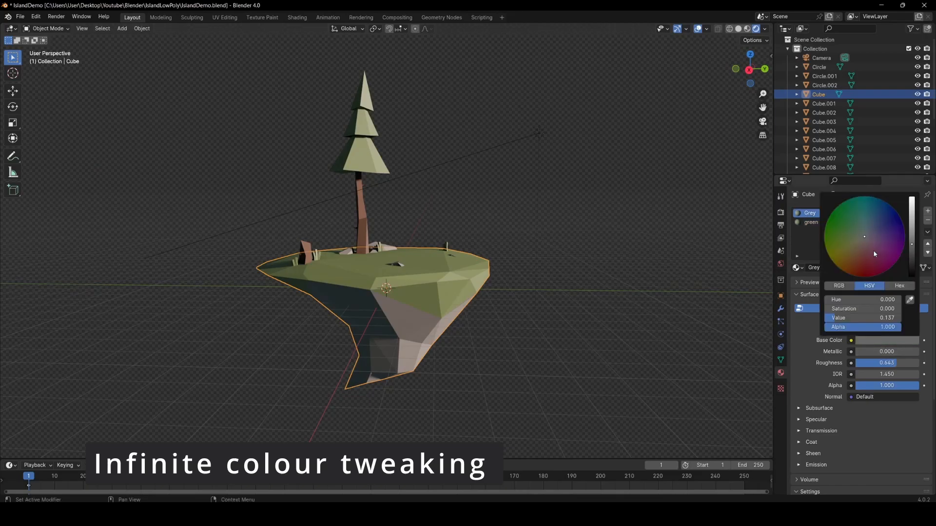
scroll(865, 237, down, 2)
scroll(864, 237, down, 1)
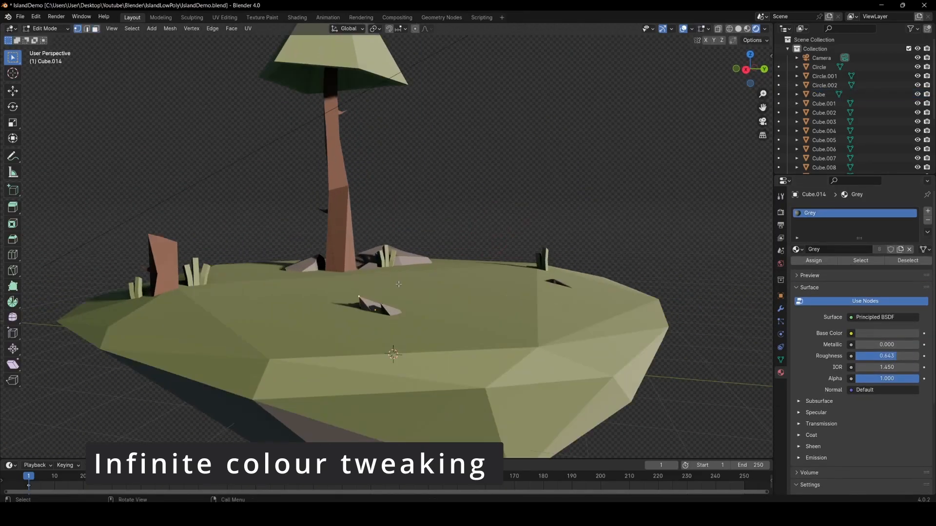
Step: Place another small rock on the grass near the tree and shift the stump and its grass by about -0.11 m in X and 0.25 m in Y
key(g)
key(shift+z)
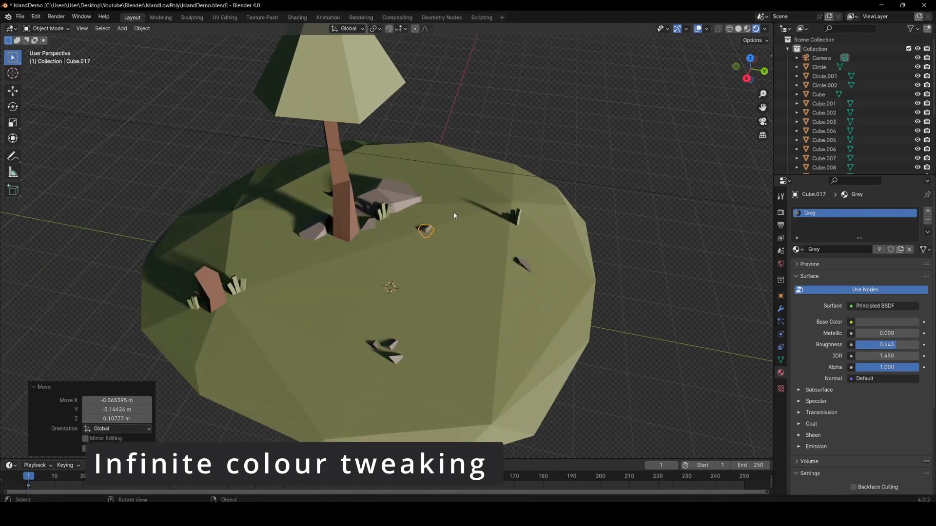
middle_drag(468, 244, 491, 242)
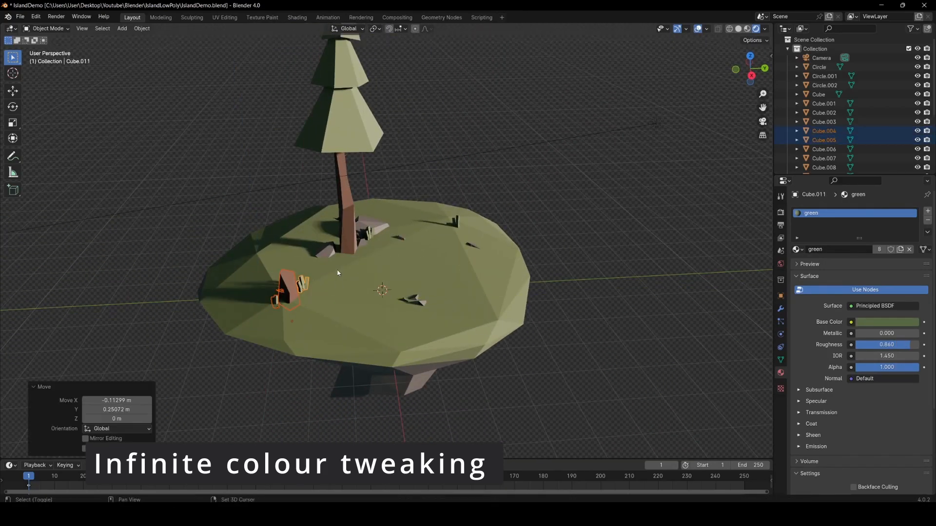
Step: Save the file and switch to the camera view with the viewport overlays hidden
scroll(456, 224, down, 5)
key(ctrl+s)
middle_drag(456, 225, 443, 239)
key(KP_0)
click(589, 287)
click(698, 29)
scroll(451, 276, up, 3)
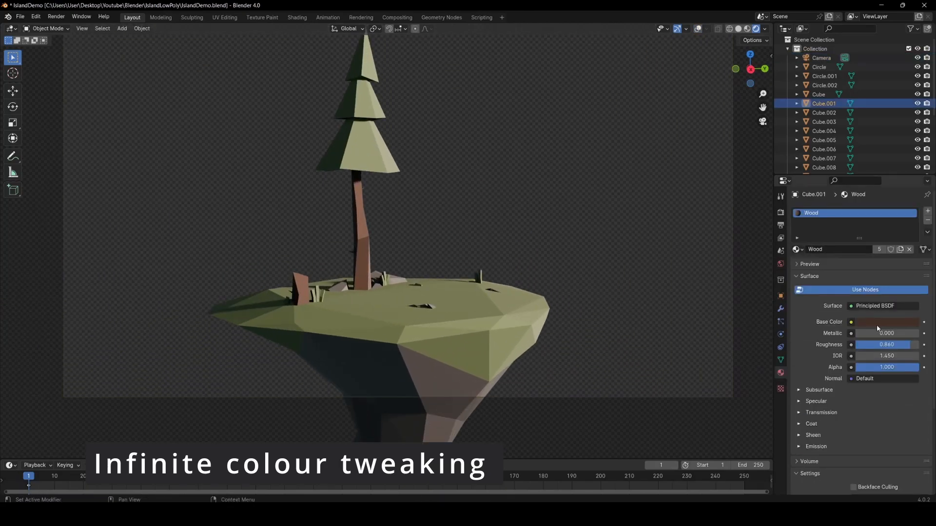
Step: Change the Wood material's base color to a more saturated reddish brown and show the viewport overlays
click(876, 323)
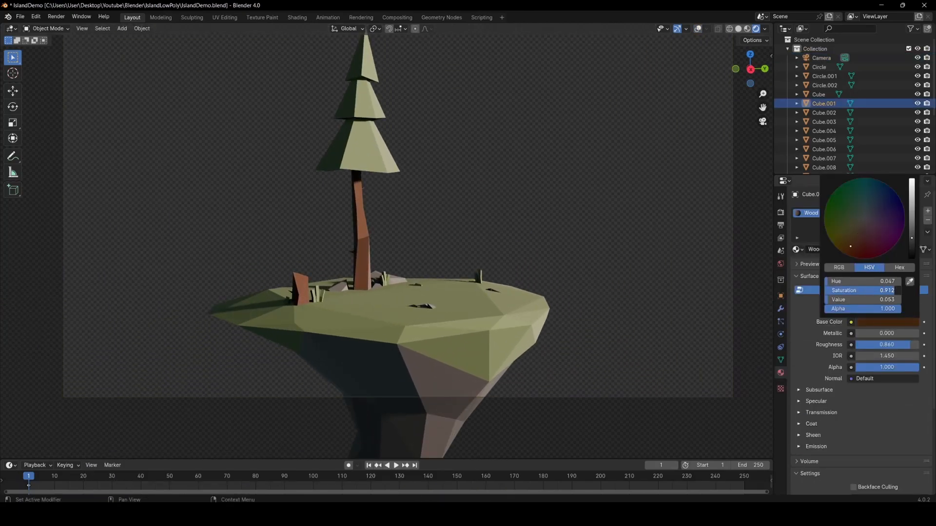
scroll(587, 349, down, 4)
click(697, 29)
Step: Move the sun light farther away from the tree and rotate it by about 5.9° in the camera view
click(500, 184)
key(r)
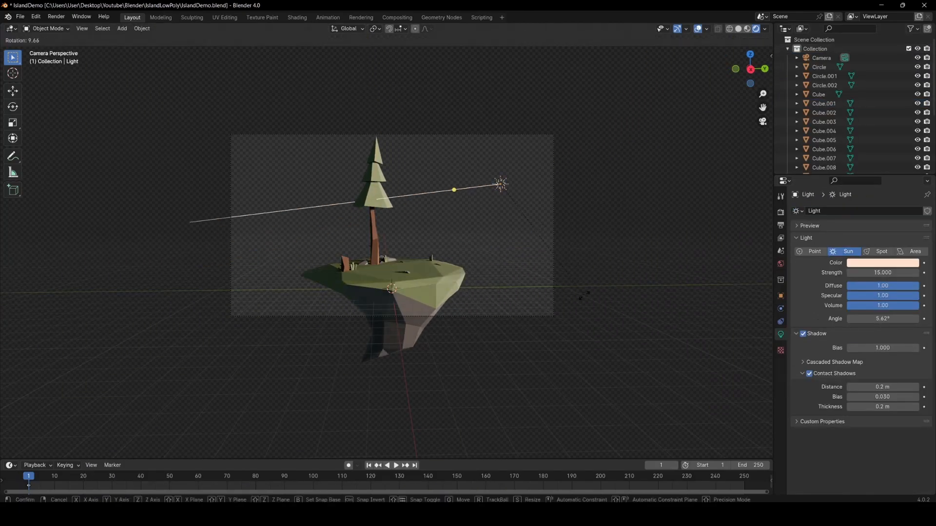
key(z)
right_click(503, 282)
shift+middle_drag(503, 281, 489, 291)
scroll(574, 326, up, 2)
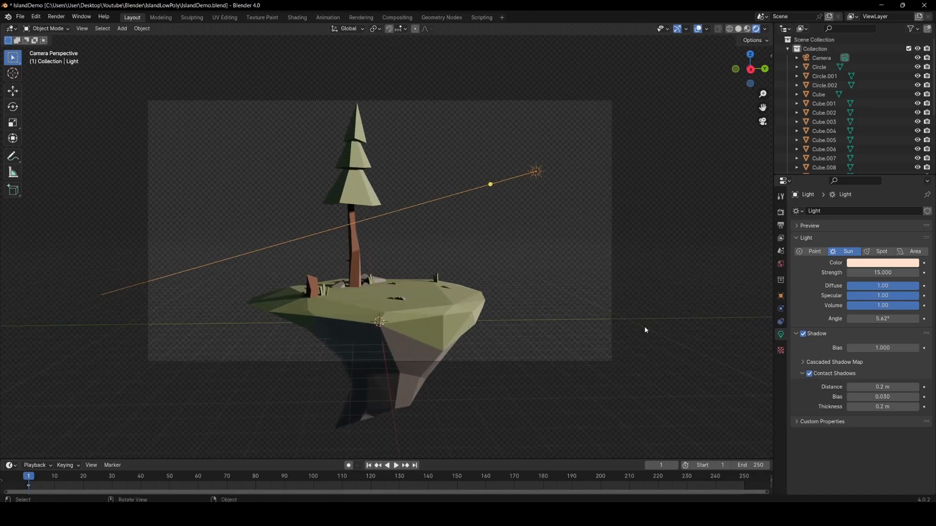
key(Return)
key(g)
click(700, 254)
key(r)
click(683, 271)
Step: Set the sun light's strength to 25
double_click(866, 273)
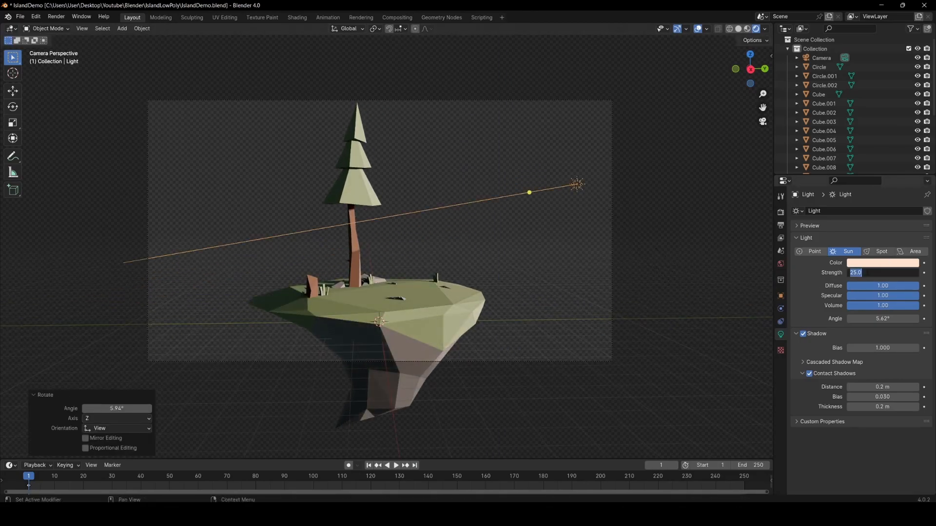
text(15)
key(Return)
text(20)
key(Return)
Step: Open the base color of the island's green material for checking
click(429, 312)
click(780, 373)
click(881, 339)
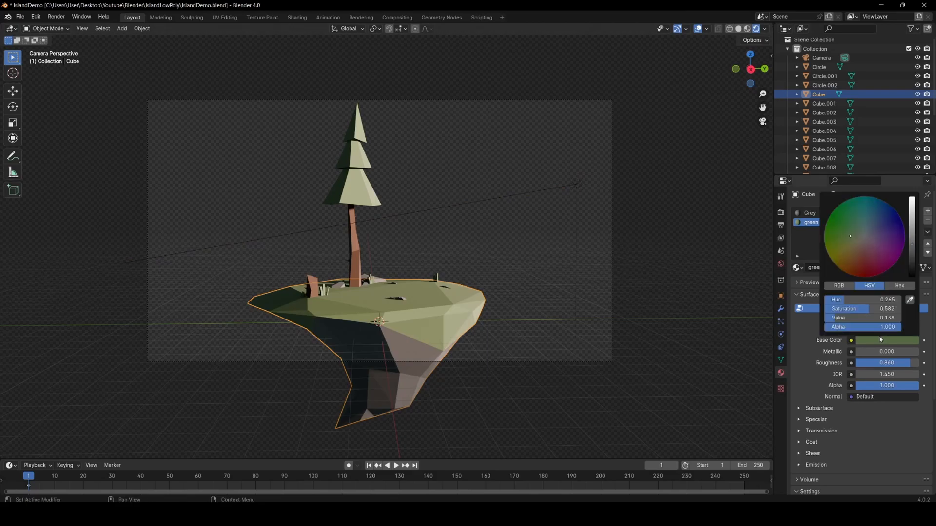
click(547, 264)
scroll(546, 264, down, 2)
click(519, 202)
Step: Rotate the tree's upper foliage tiers about the global Z axis
click(364, 186)
scroll(364, 185, up, 5)
shift+middle_drag(313, 151, 312, 259)
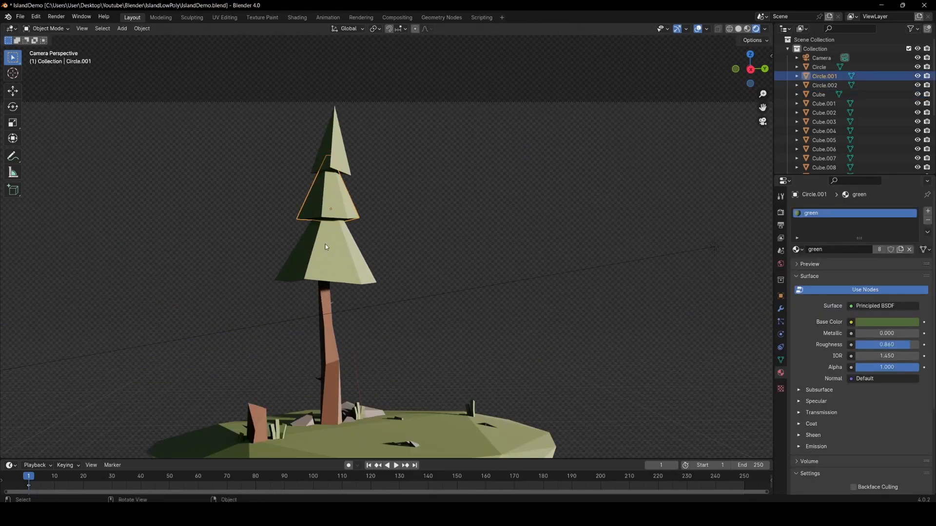
key(r)
key(z)
click(420, 248)
scroll(419, 249, down, 2)
click(350, 175)
key(r)
key(z)
click(462, 234)
Step: Rotate the middle foliage tier by about -10.6° around global Z and save the file
scroll(454, 195, down, 2)
shift+click(365, 199)
key(r)
key(z)
click(434, 250)
click(464, 246)
scroll(464, 246, up, 2)
key(ctrl+s)
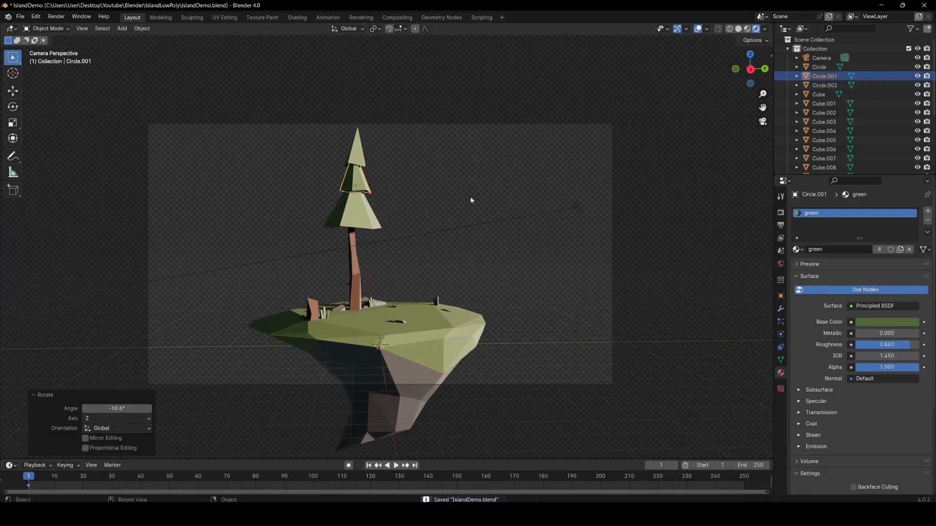
Step: Rotate the middle foliage tier about Z again and turn the top tier by about -31.9° around global Z
click(358, 180)
key(r)
key(z)
click(463, 187)
click(358, 152)
key(r)
key(z)
click(449, 174)
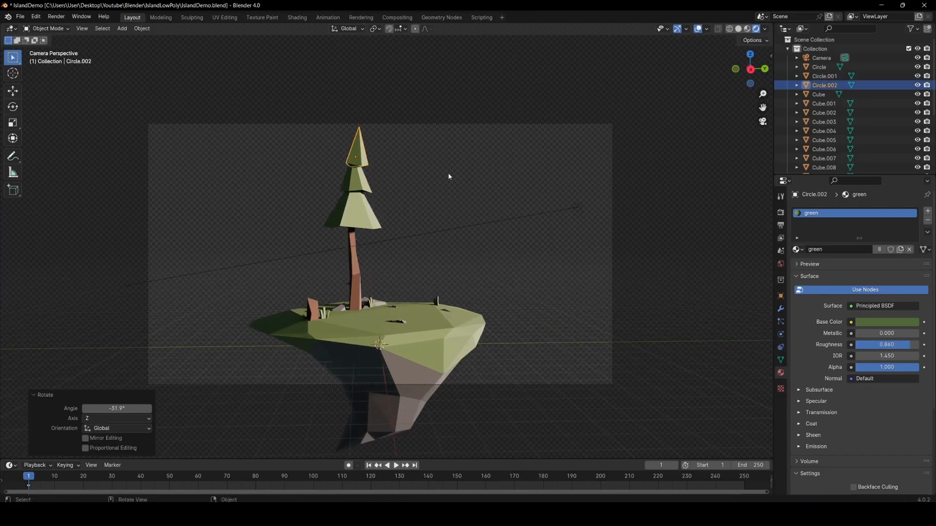
click(512, 244)
scroll(537, 287, down, 2)
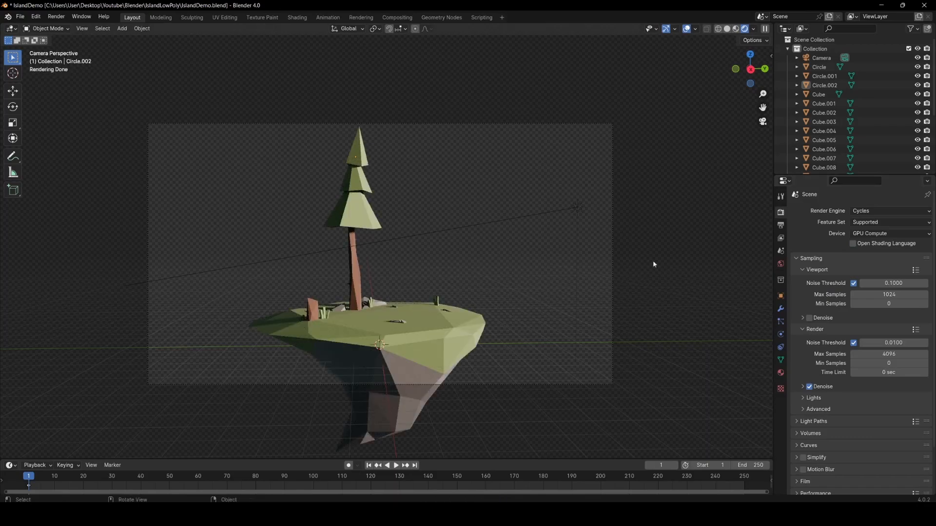
Step: Duplicate the sun light, move the copy to the opposite side of the tree, and rotate it to light the island's shadowed edge
click(578, 205)
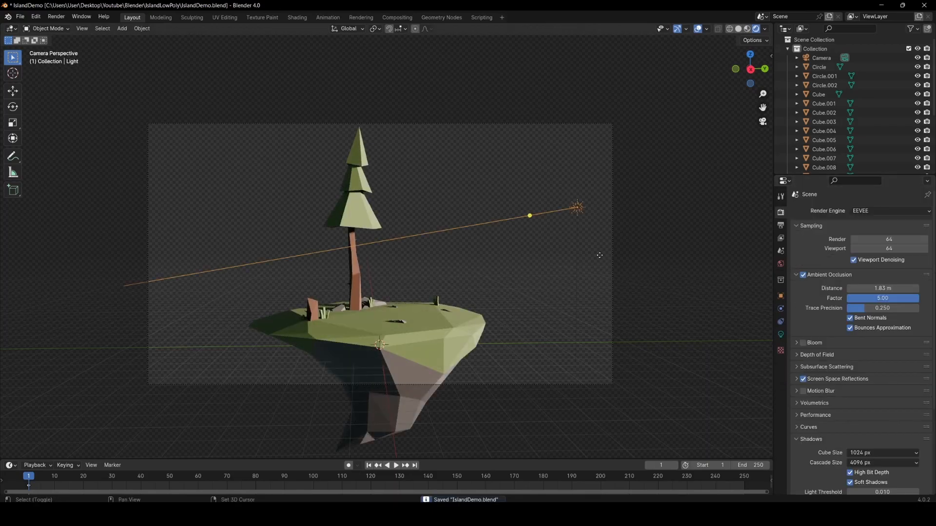
key(shift+d)
click(358, 248)
key(r)
key(r)
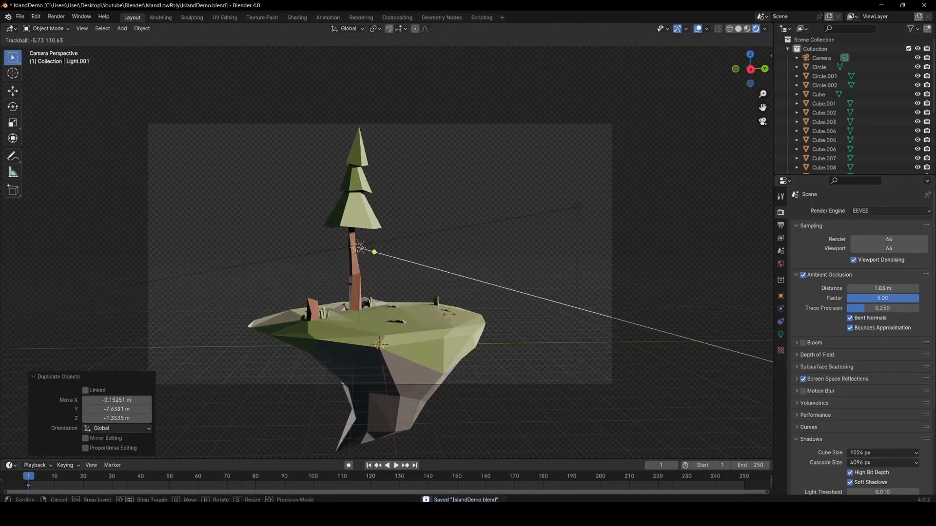
click(472, 347)
key(g)
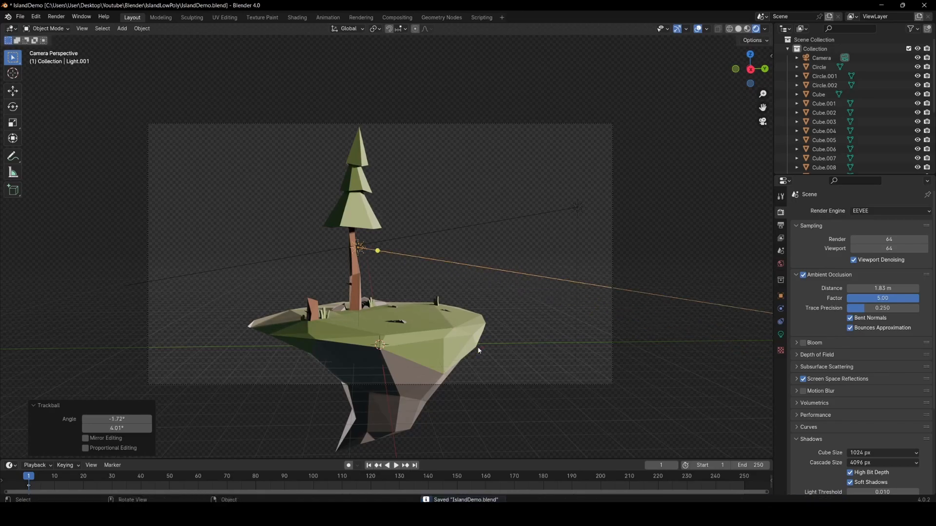
click(482, 350)
Step: Set the duplicated sun light's color to a pale peach
click(780, 335)
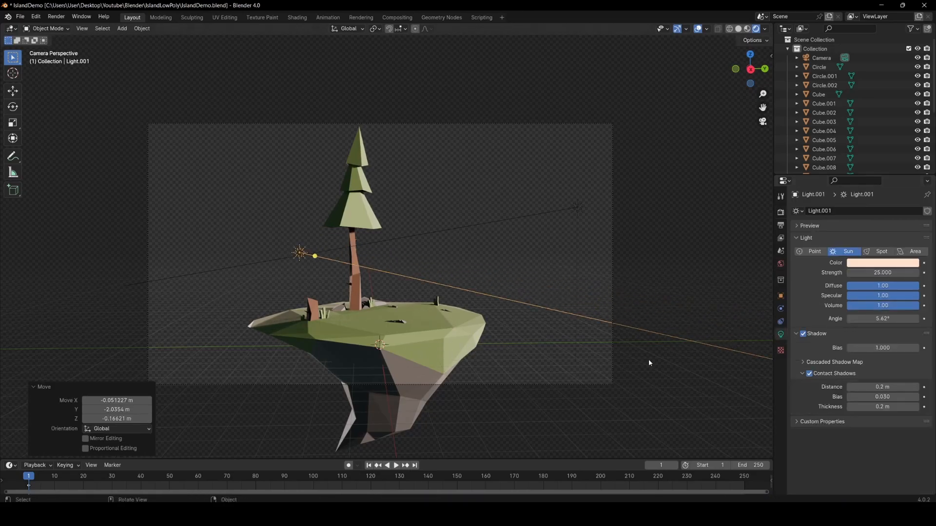
shift+middle_drag(331, 375, 336, 352)
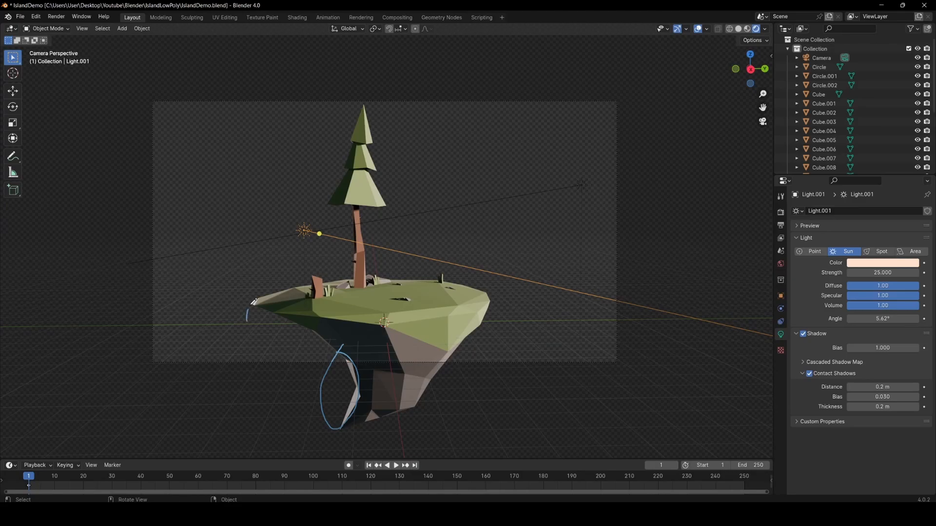
click(889, 264)
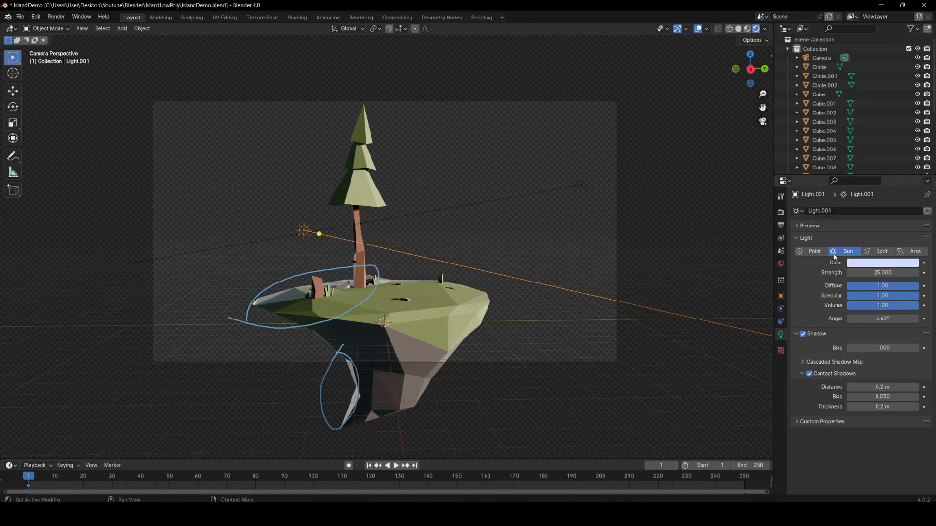
click(878, 262)
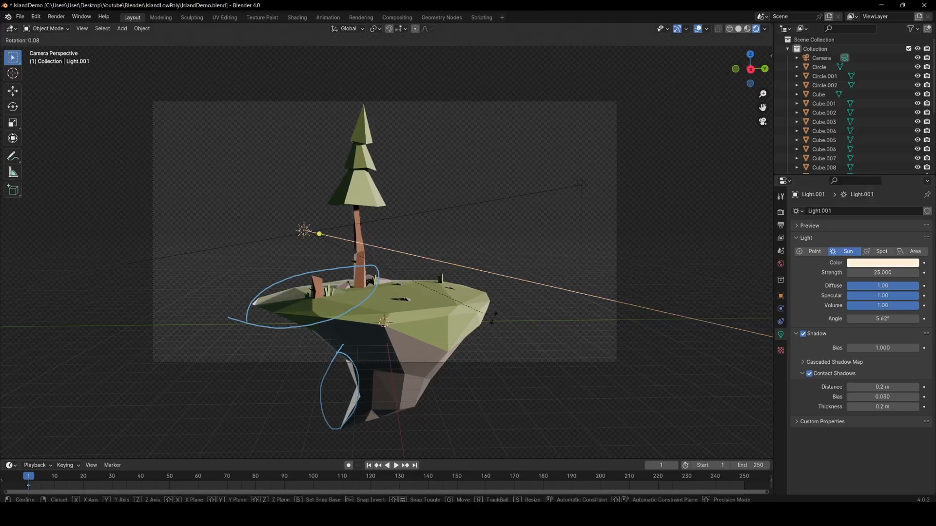
Step: Rotate the duplicated sun light freely by about -3° and -15.5°, and set its angle to 29.3°
key(r)
key(r)
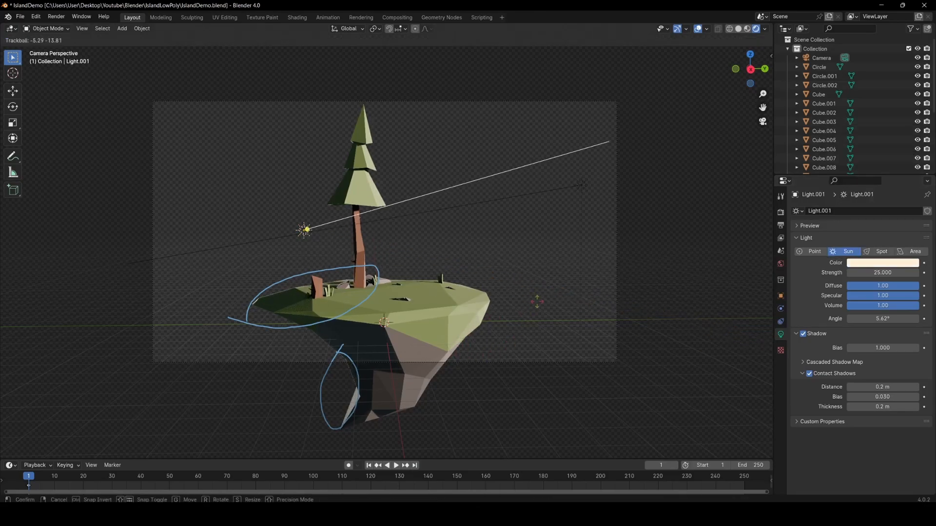
click(632, 313)
drag(883, 319, 876, 319)
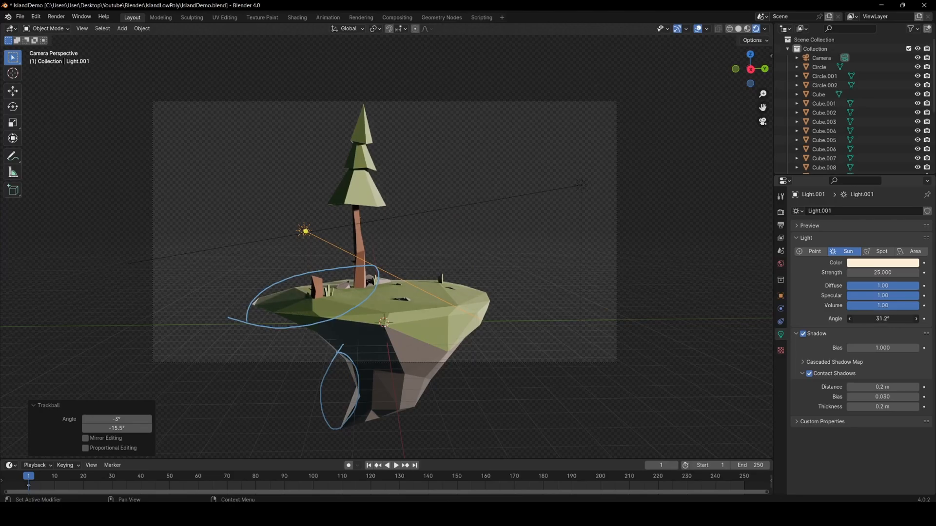
scroll(489, 225, down, 2)
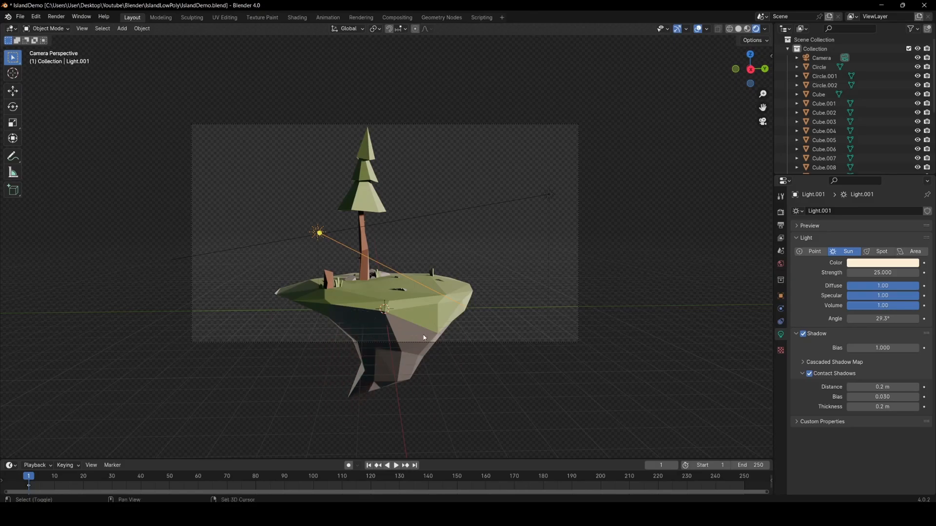
Step: Set the duplicated sun light's strength to 50 and rotate it freely by about -1.6° and -0.36°
scroll(764, 303, up, 2)
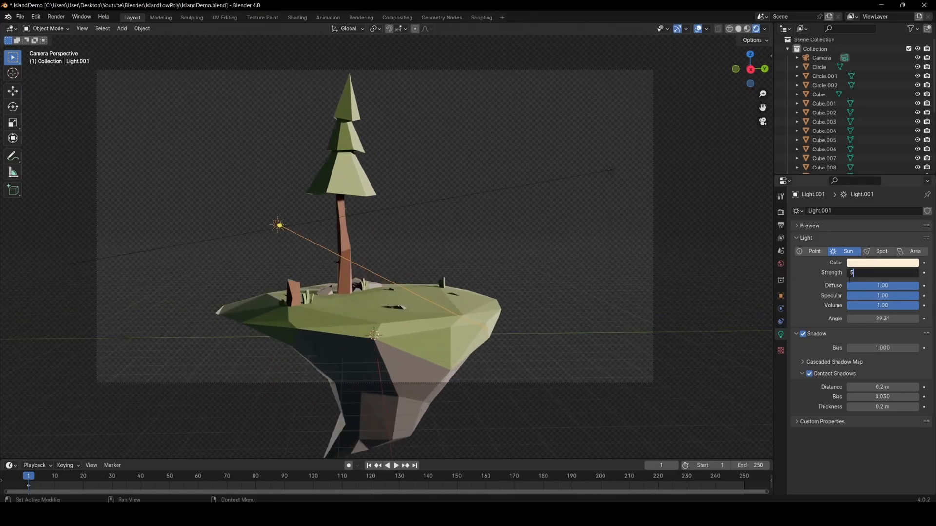
key(r)
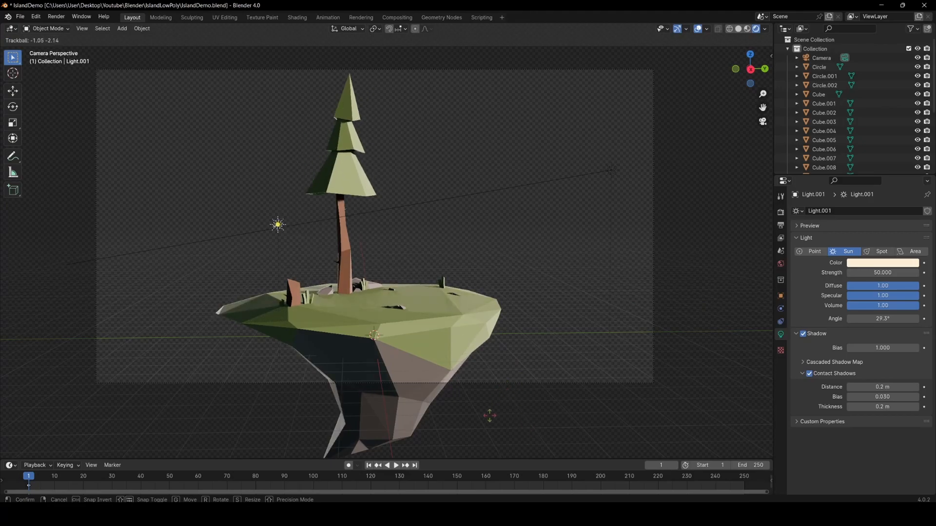
click(517, 403)
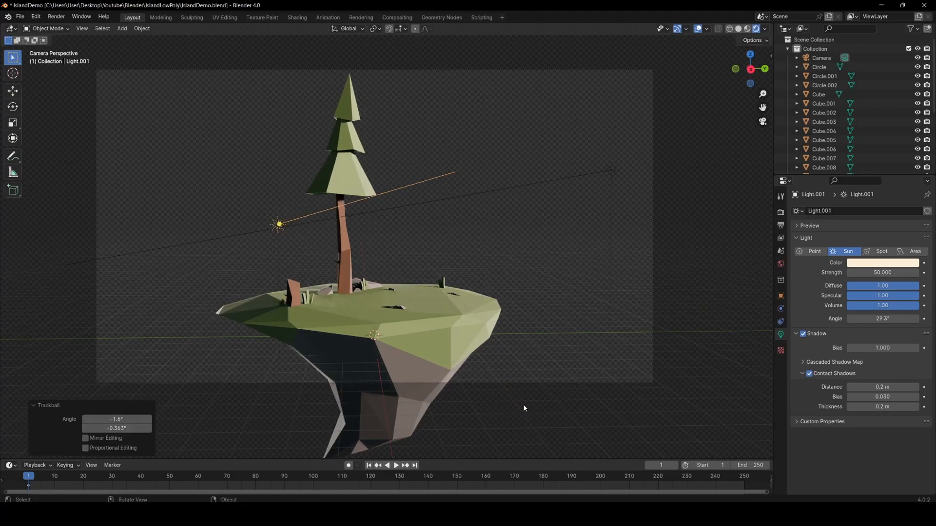
Step: Move the camera back about 2.37 m along its local Z axis
scroll(522, 405, down, 5)
click(460, 302)
key(g)
key(z)
key(z)
click(481, 331)
scroll(482, 296, up, 3)
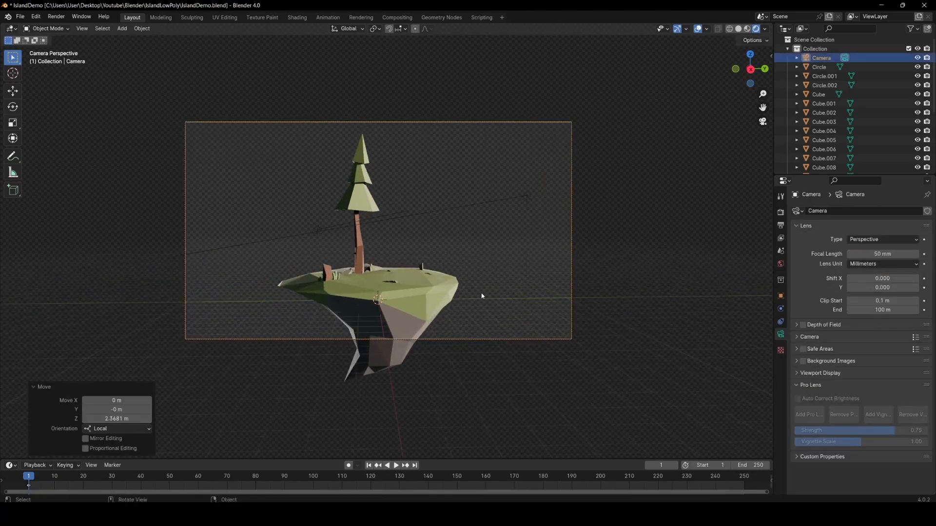
Step: Set the render resolution to 1080 × 1080 px
click(781, 225)
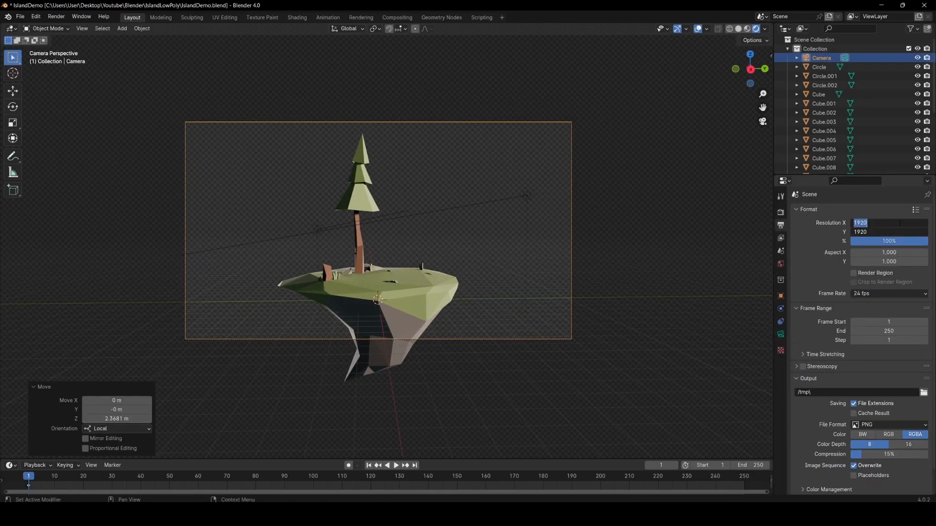
text(1080)
key(Return)
Step: Move the camera along its local Z axis and shift it about -0.22 m and -1.14 m in the view plane to frame the whole island
key(g)
key(z)
key(z)
click(539, 186)
key(g)
click(543, 270)
scroll(526, 276, down, 2)
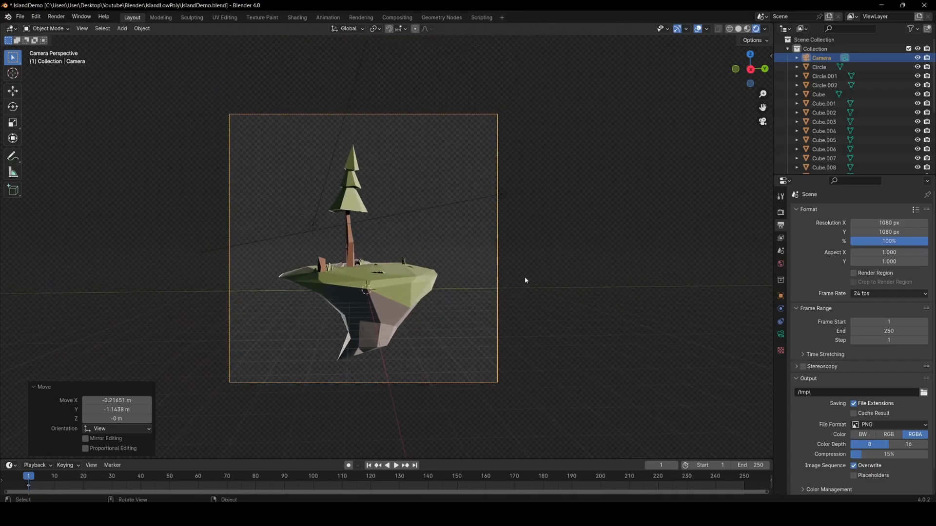
Step: Rotate the camera freely by about 3.7° and 0.7°, and shift it about 0.13 m and -1.21 m in the view plane
scroll(526, 276, up, 1)
key(r)
key(r)
click(547, 338)
key(g)
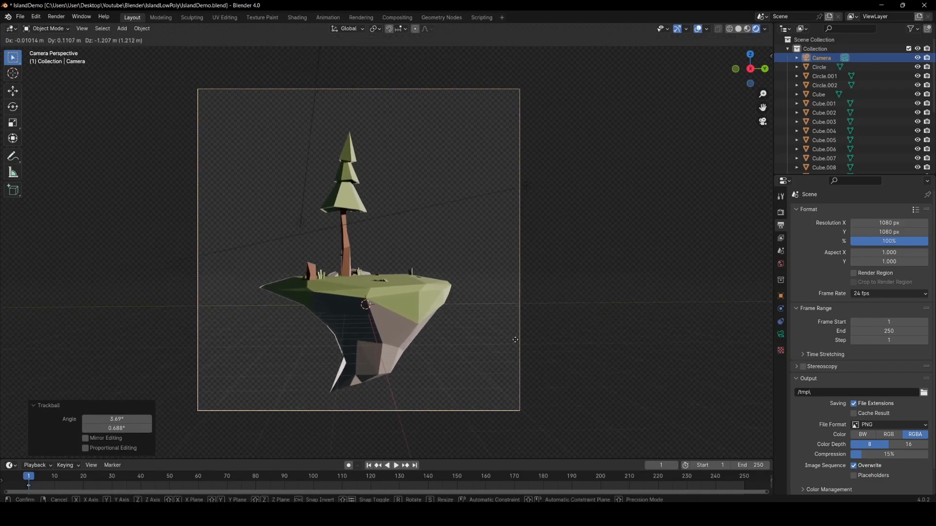
click(517, 339)
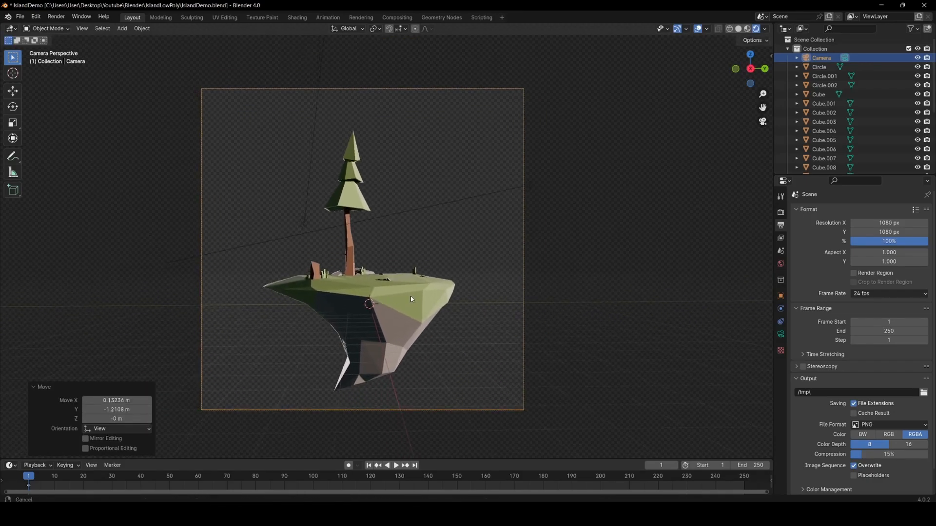
Step: Rotate the grass tuft near the island's far edge about the Z axis so its blades face the camera
scroll(408, 296, up, 3)
click(444, 289)
key(r)
key(z)
click(506, 282)
click(432, 287)
click(445, 291)
key(r)
key(z)
click(489, 348)
click(474, 282)
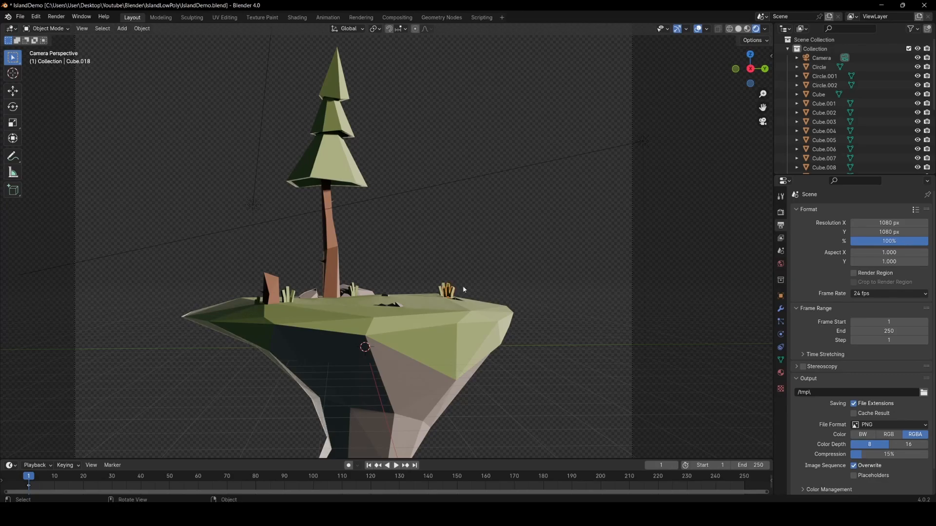
Step: Tilt the grass tuft near the island's far edge and nudge its position slightly
key(r)
click(486, 289)
key(g)
click(487, 288)
Step: Fine-tune the rotation of the same grass tuft about the global Z axis and save the file
key(r)
key(z)
click(538, 270)
click(540, 266)
click(469, 299)
key(r)
key(z)
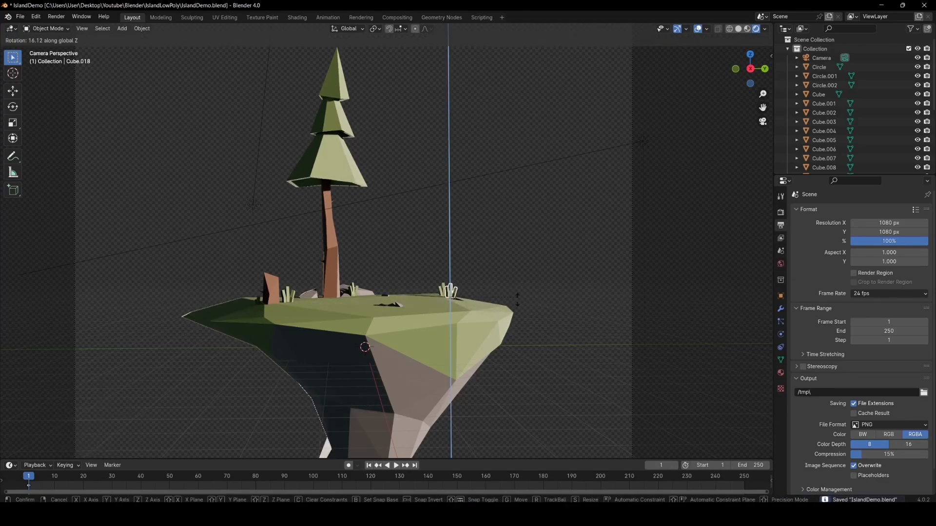
click(474, 274)
key(ctrl+s)
Step: Change the world background color to a brighter lavender blue, save the file, and return to the camera view
scroll(535, 257, down, 2)
click(780, 264)
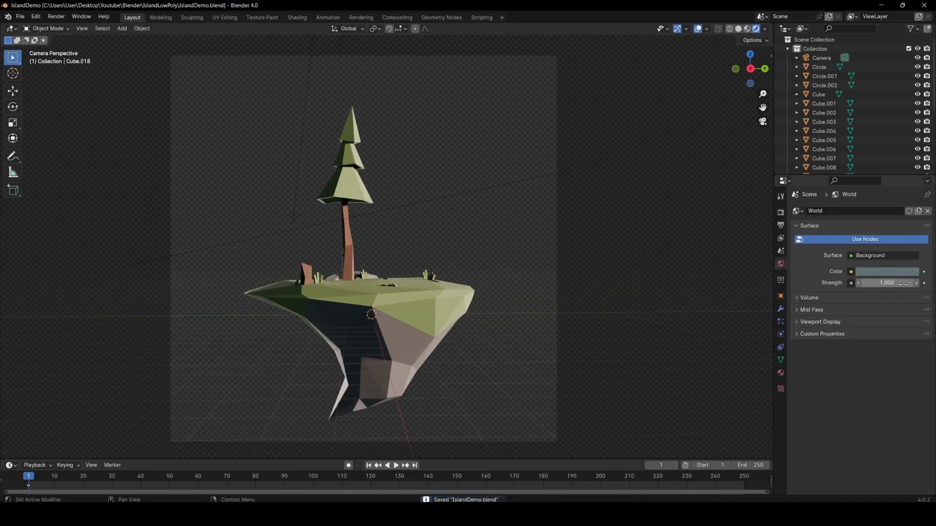
click(898, 272)
mouse_move(870, 249)
mouse_down()
mouse_move(900, 249)
mouse_move(858, 249)
mouse_move(887, 249)
mouse_up()
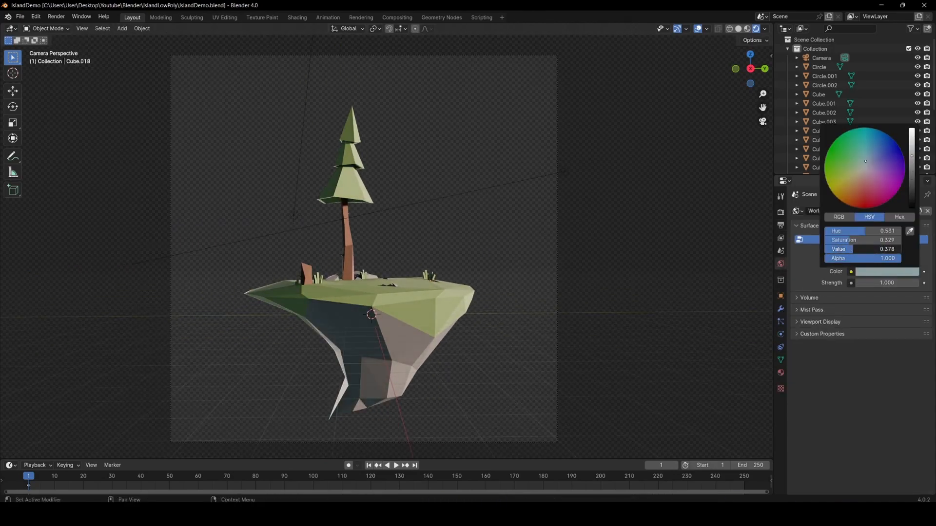
drag(868, 160, 872, 162)
middle_drag(493, 264, 488, 195)
key(ctrl+s)
key(KP_0)
Step: Change the original sun light's color to a salmon pink and rotate the light slightly
click(489, 183)
key(r)
right_click(782, 193)
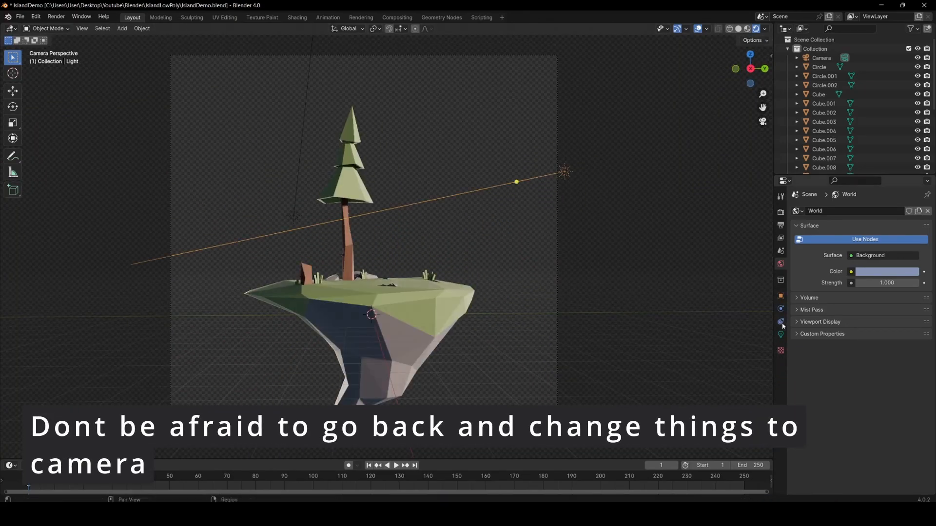
click(781, 334)
click(880, 263)
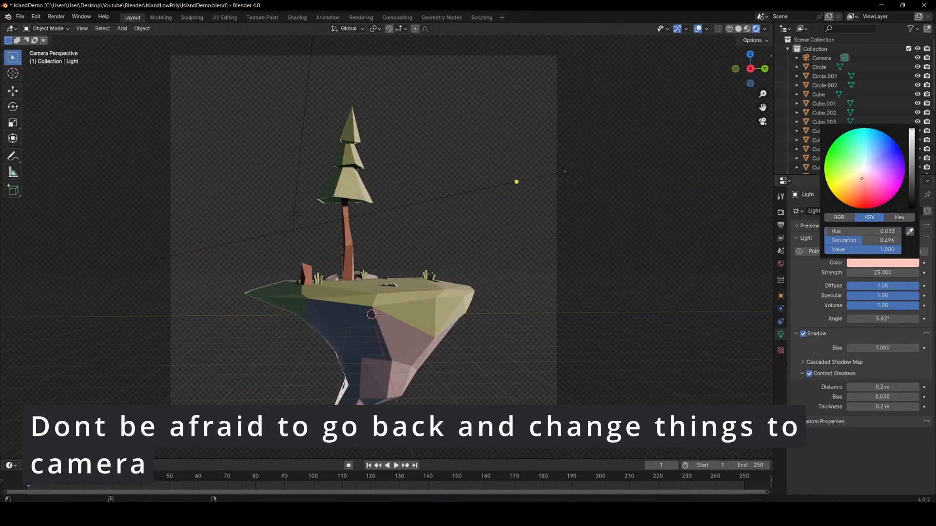
key(r)
click(683, 242)
click(517, 339)
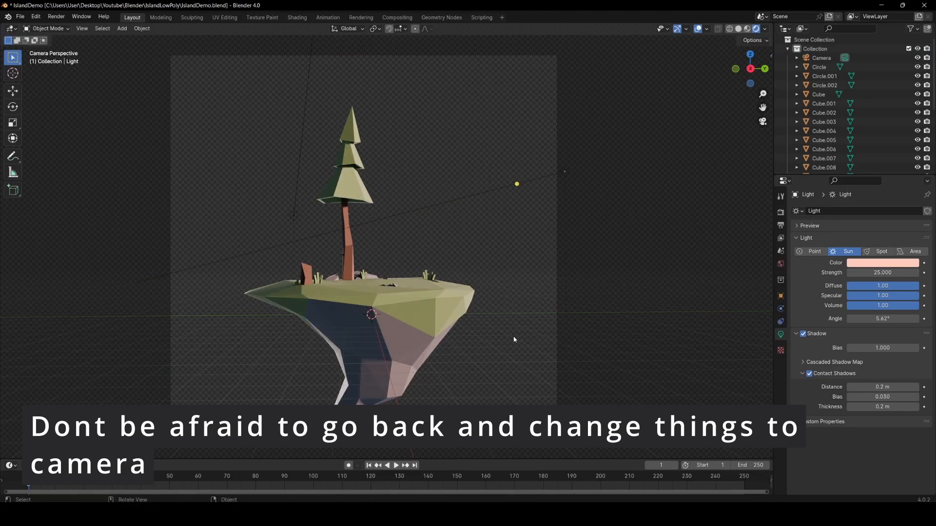
Step: Select the tree's lowest foliage tier and scale its mesh in Edit Mode
scroll(439, 259, down, 1)
click(364, 201)
scroll(370, 210, up, 4)
key(Tab)
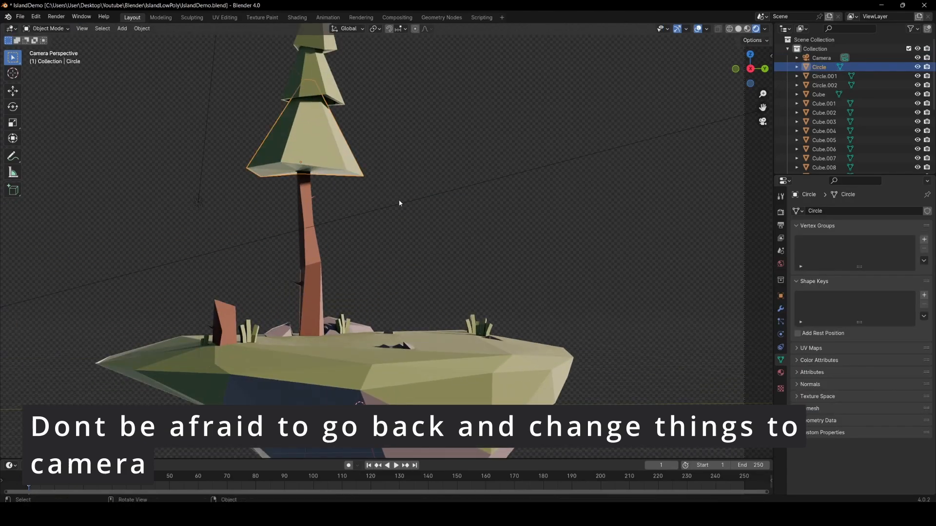
scroll(400, 202, down, 4)
key(s)
click(169, 399)
scroll(489, 288, up, 3)
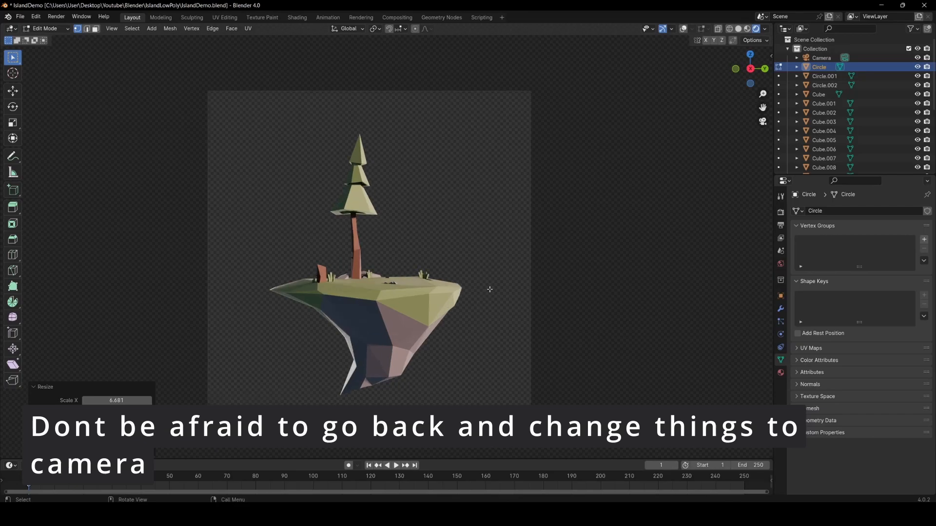
key(Tab)
Step: Show the viewport overlays again, rotate the tree's middle foliage tier slightly, and save the file
key(z)
click(483, 250)
click(349, 181)
key(Tab)
key(Tab)
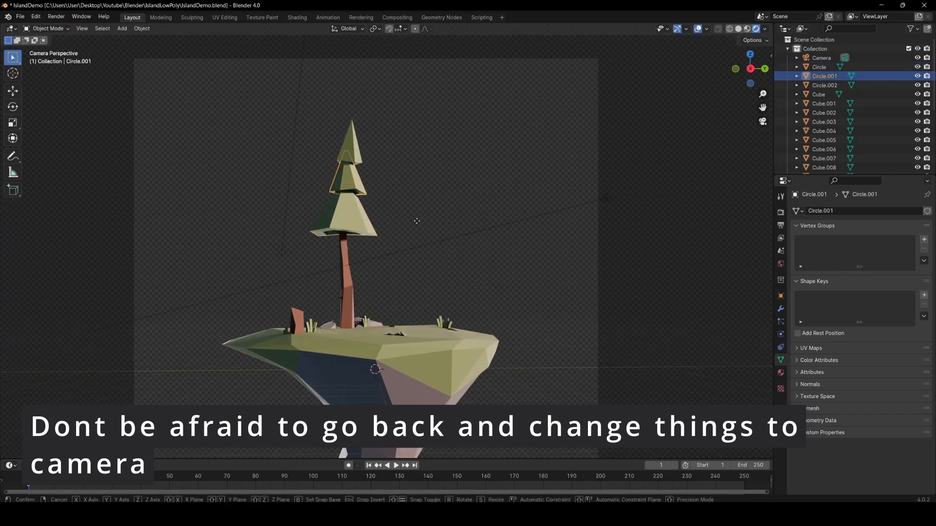
click(424, 221)
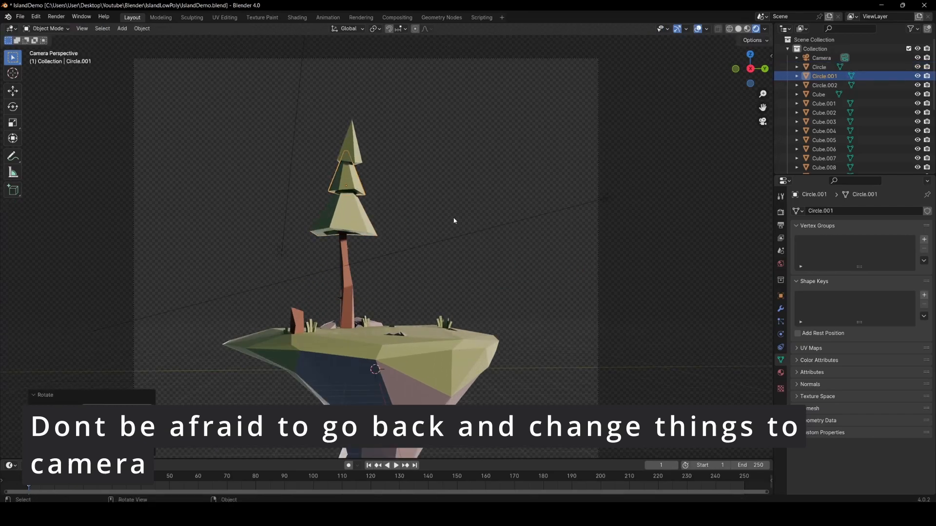
click(461, 229)
scroll(477, 273, down, 3)
key(ctrl+s)
Step: Select the tree trunk in the camera view and change its Wood material's base color to a more orange brown
middle_drag(481, 283, 551, 256)
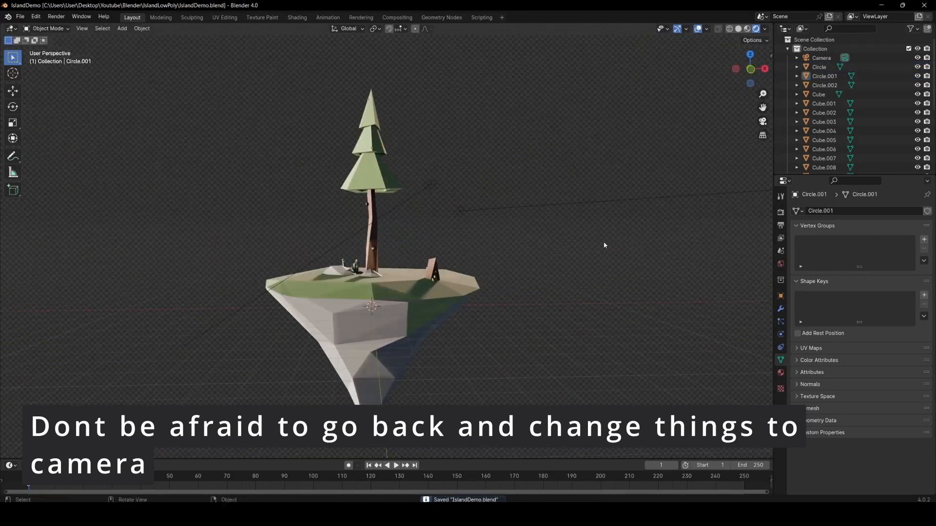
key(KP_0)
shift+middle_drag(423, 264, 422, 241)
scroll(422, 241, down, 1)
scroll(367, 184, up, 2)
click(353, 186)
key(Tab)
key(s)
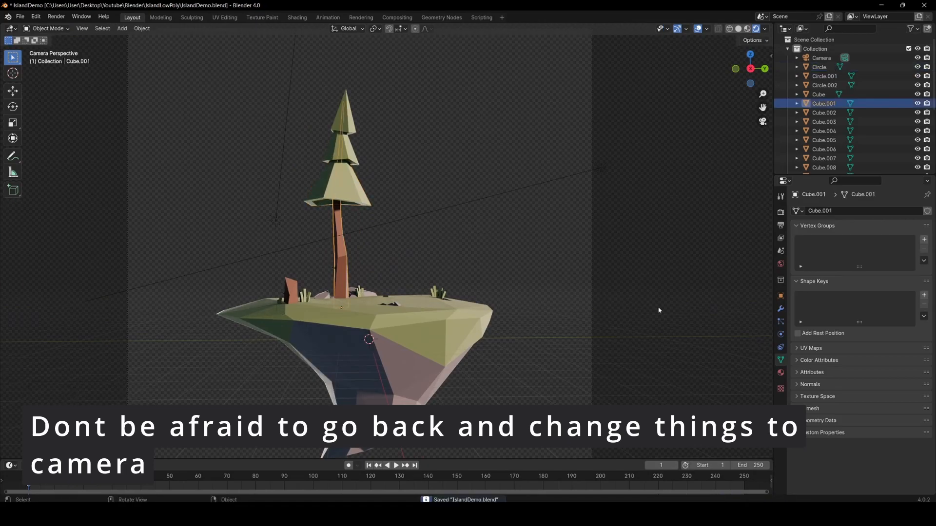
click(780, 373)
click(887, 323)
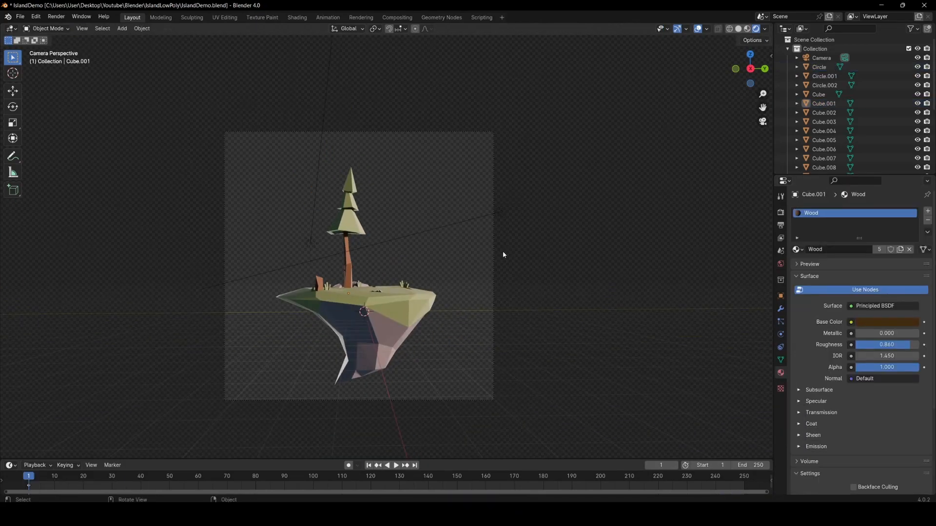
Step: Hide the viewport overlays for a clean camera view of the island and save the file
scroll(488, 244, up, 3)
key(ctrl+z)
click(496, 182)
shift+middle_drag(501, 194, 496, 202)
scroll(494, 203, down, 2)
key(ctrl+s)
scroll(488, 208, up, 1)
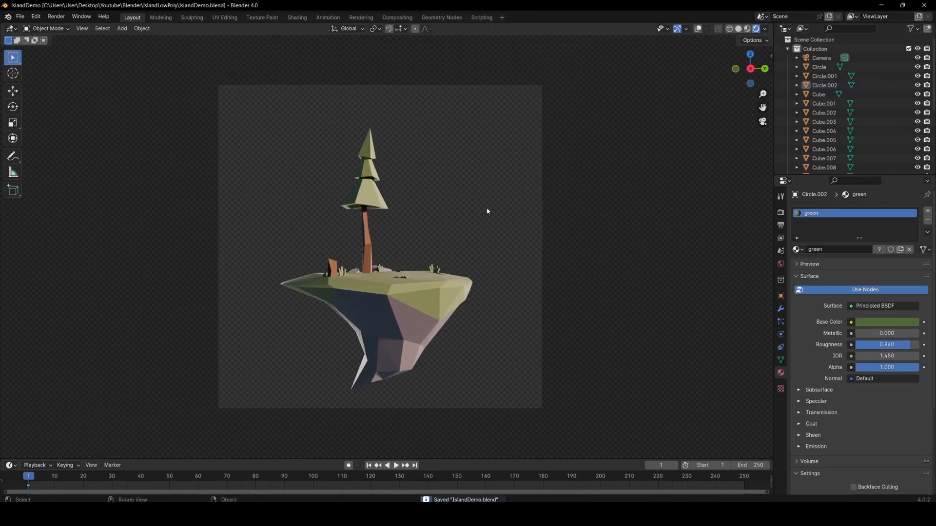
Step: Select the island body, open the scene's EEVEE render settings, and inspect the island from above
scroll(487, 211, up, 1)
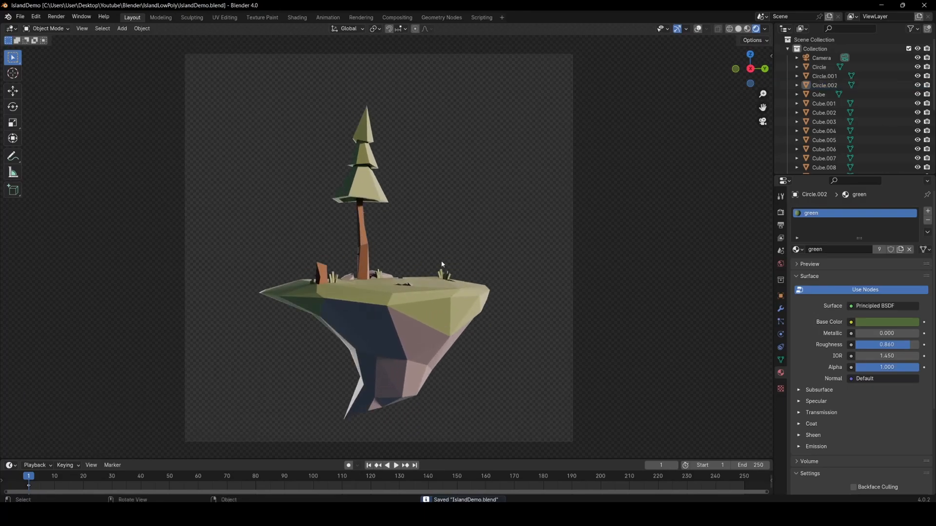
middle_drag(442, 265, 469, 306)
click(412, 308)
click(780, 310)
click(780, 217)
middle_drag(486, 325, 451, 361)
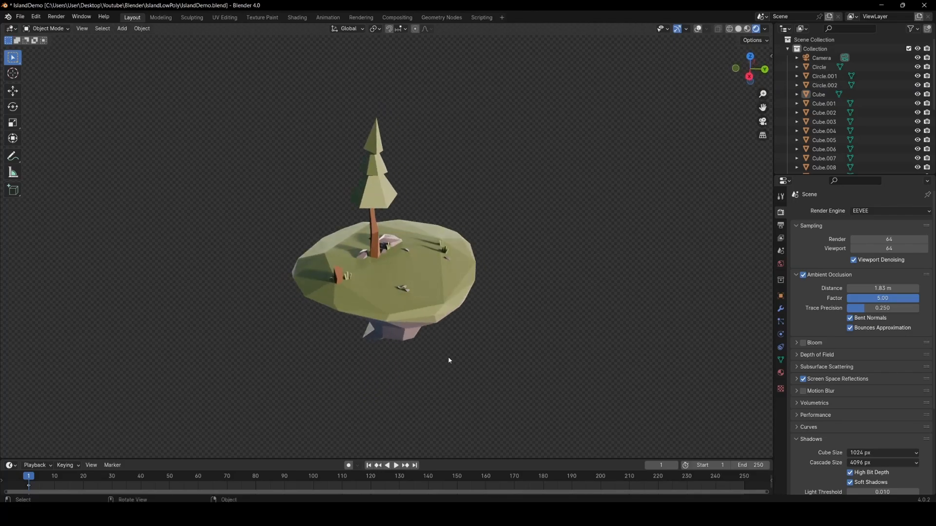